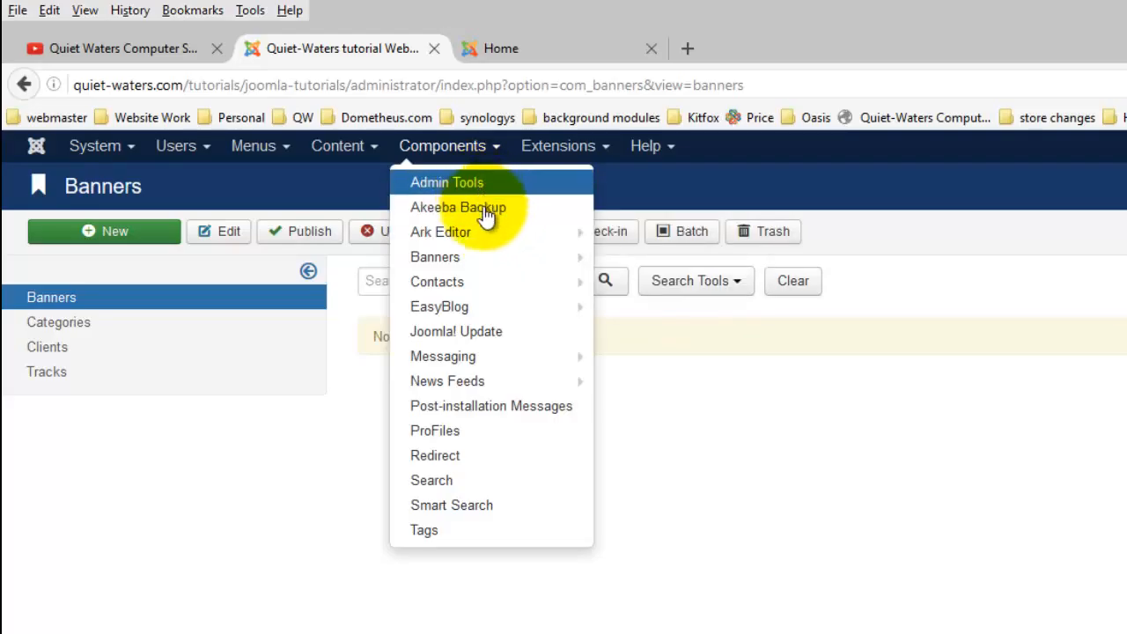
# Step: Open the Banners manager in a new browser tab and start a new banner
pyautogui.moveTo(487, 264)
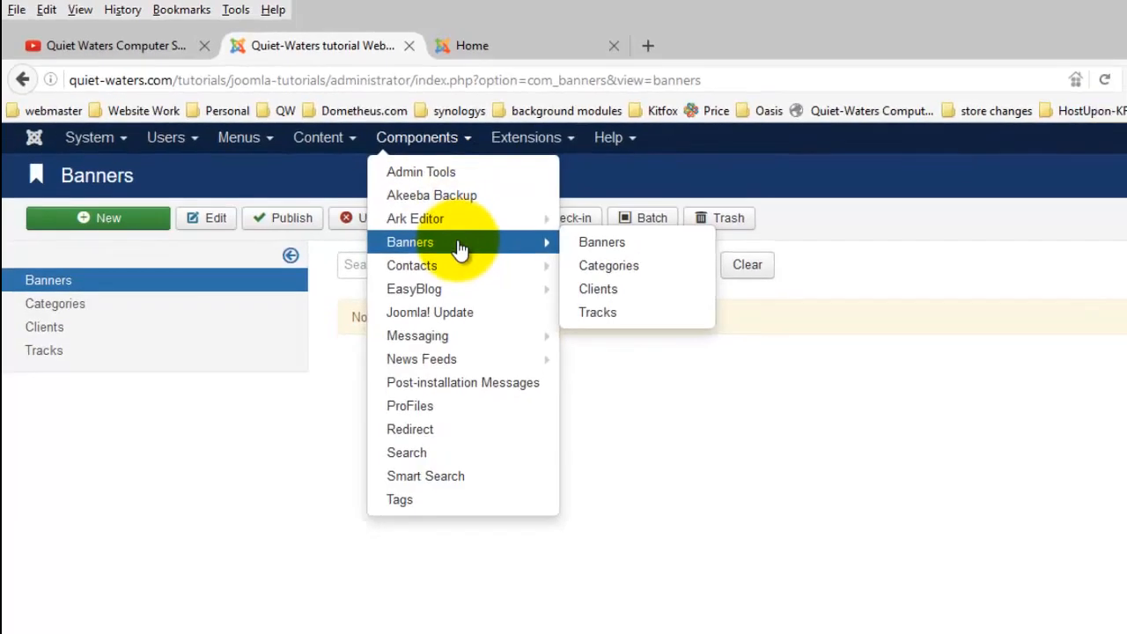
pyautogui.rightClick(489, 261)
pyautogui.click(530, 274)
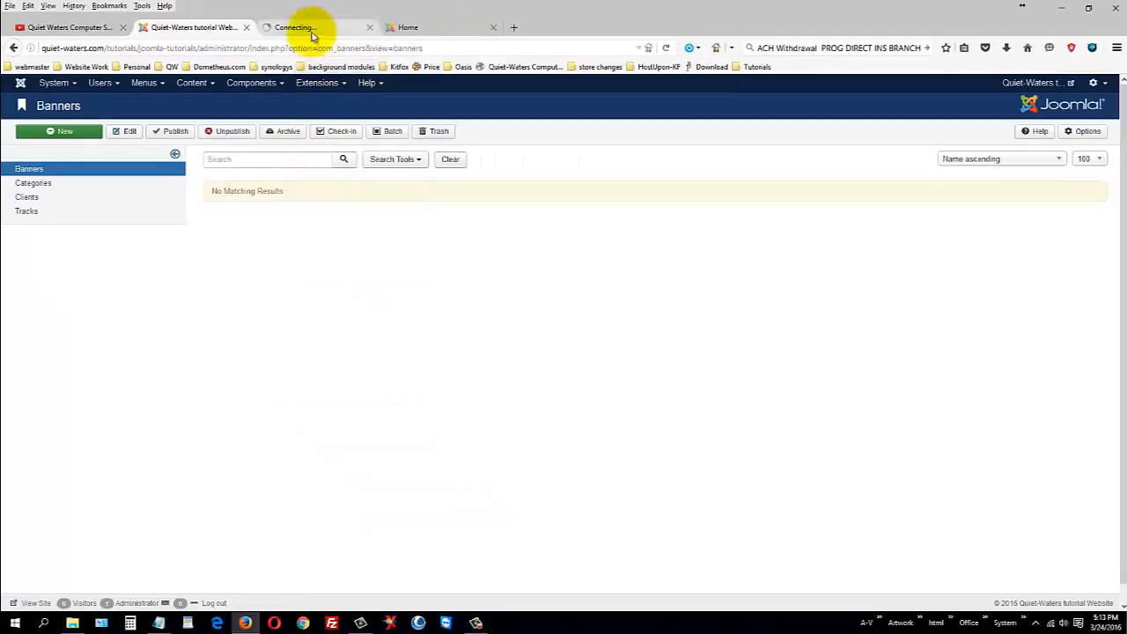
pyautogui.click(308, 28)
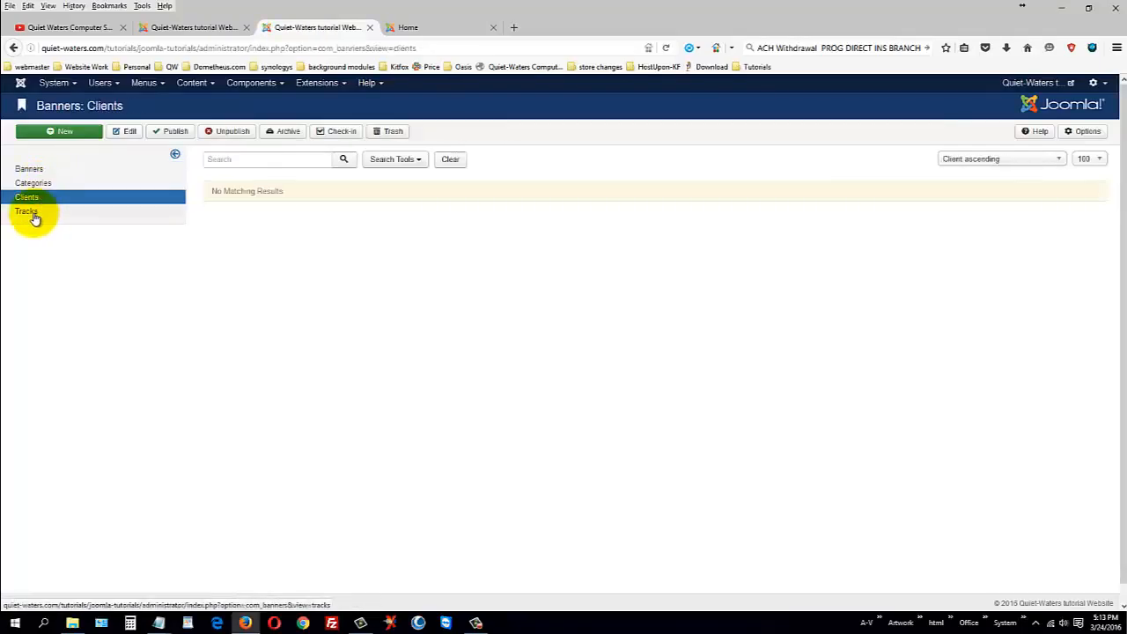
pyautogui.click(31, 170)
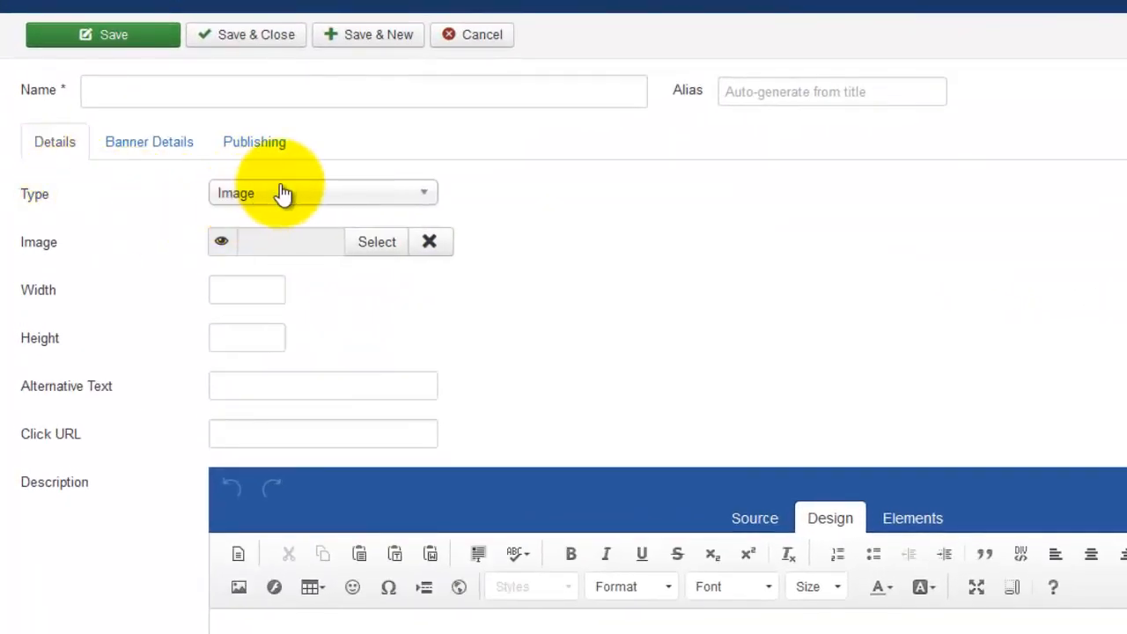
# Step: Change the new banner's Type from Image to Custom, then view its Banner Details
pyautogui.click(282, 192)
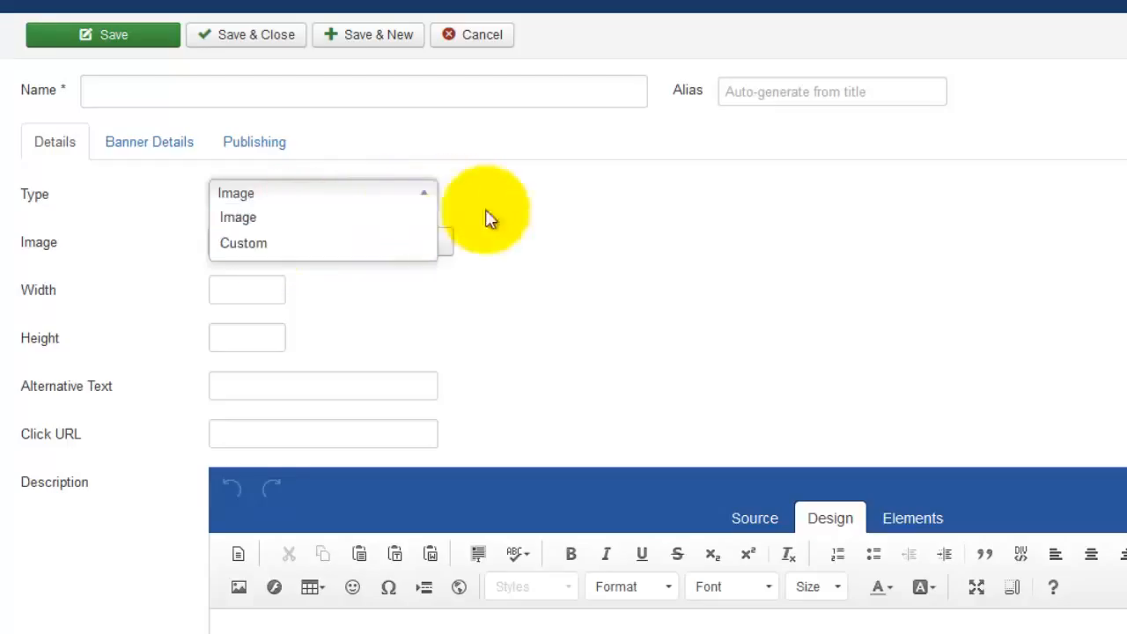
pyautogui.click(539, 206)
pyautogui.click(277, 90)
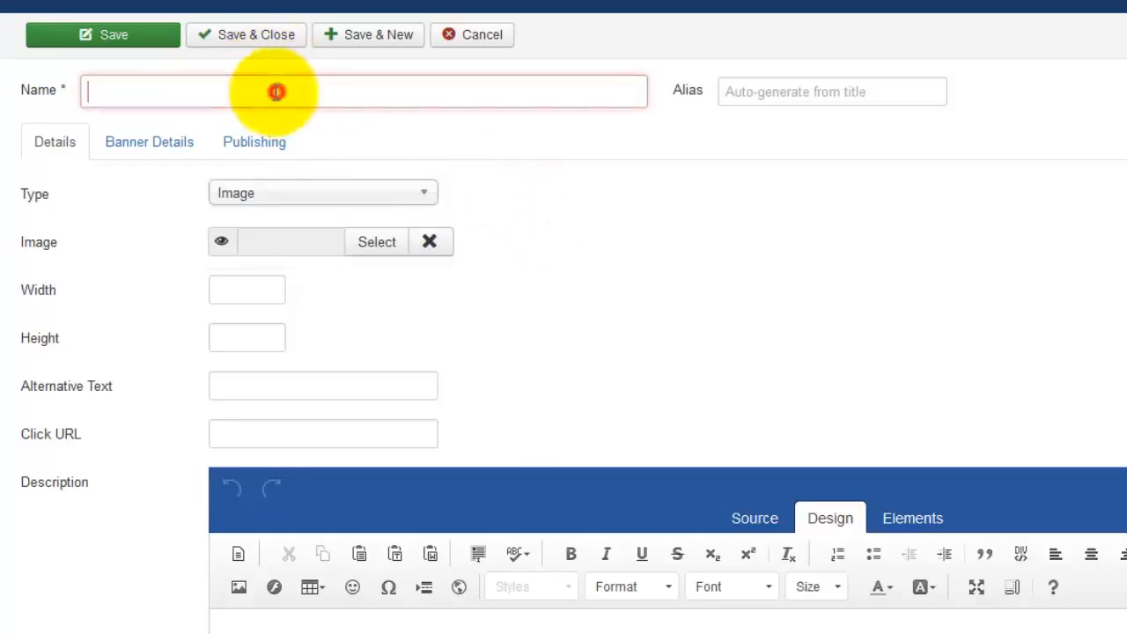
pyautogui.click(371, 191)
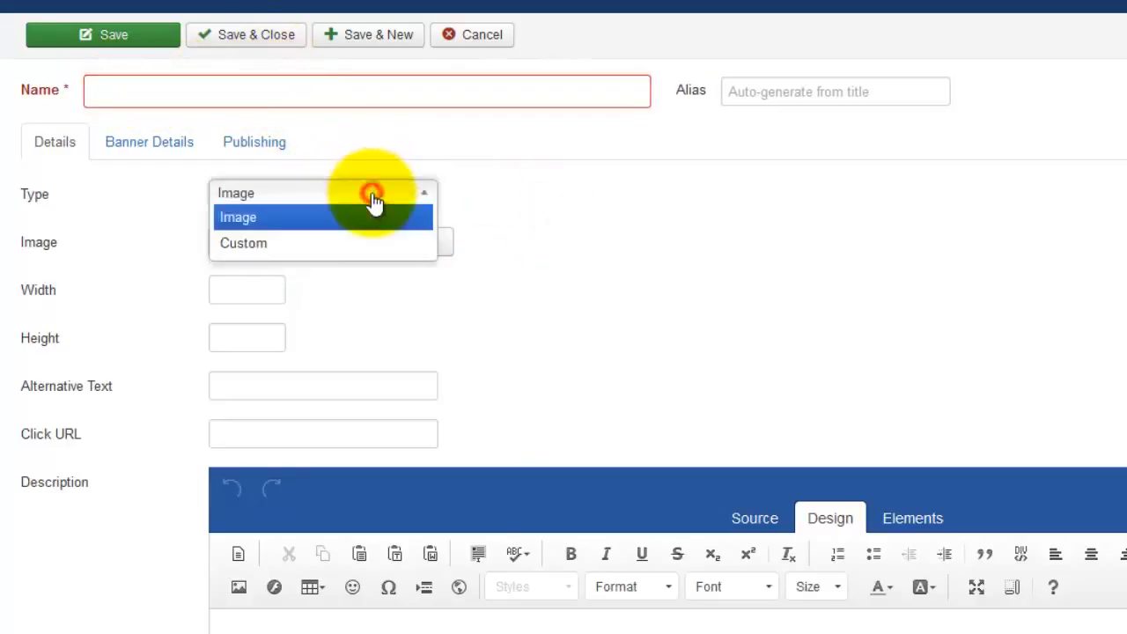
pyautogui.click(312, 244)
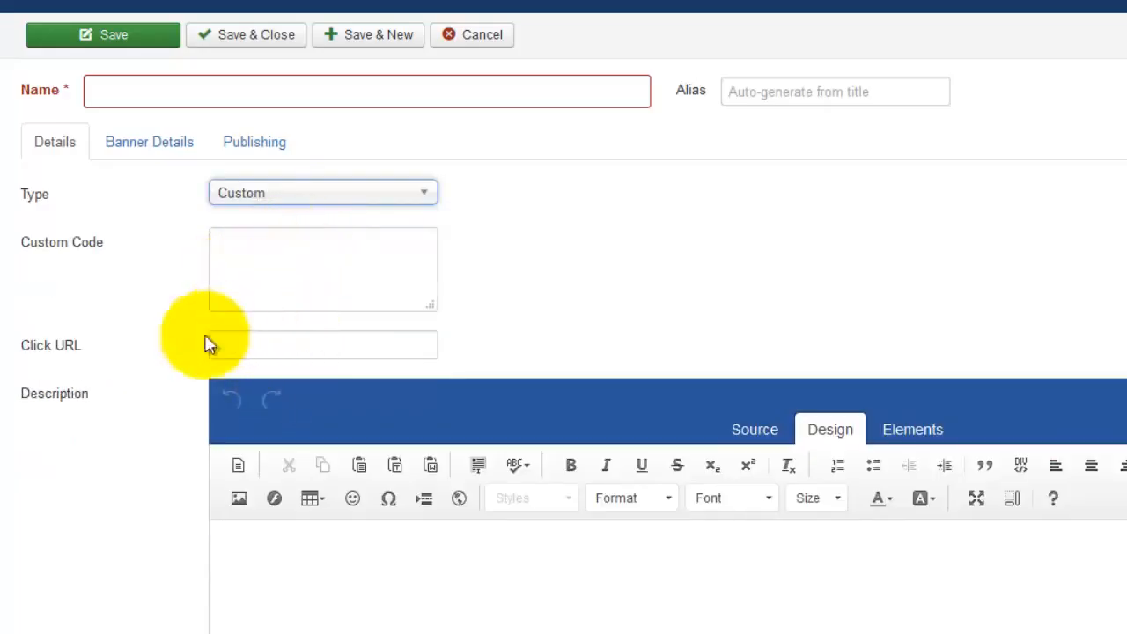
pyautogui.click(242, 347)
pyautogui.scroll(-3, 796, 317)
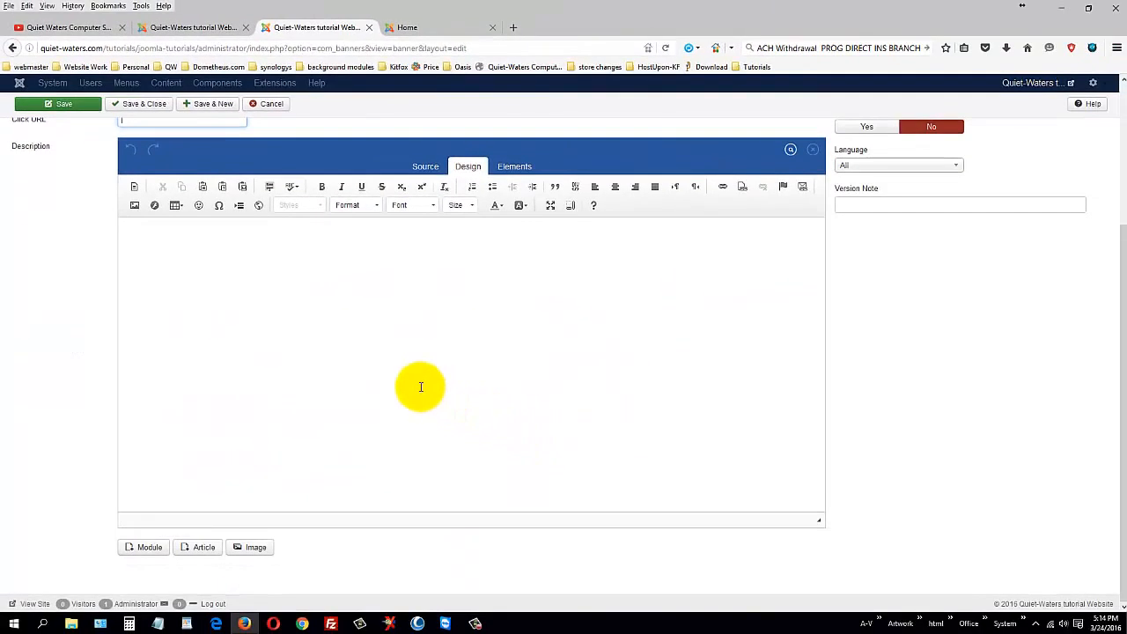
pyautogui.scroll(3, 421, 387)
pyautogui.click(104, 194)
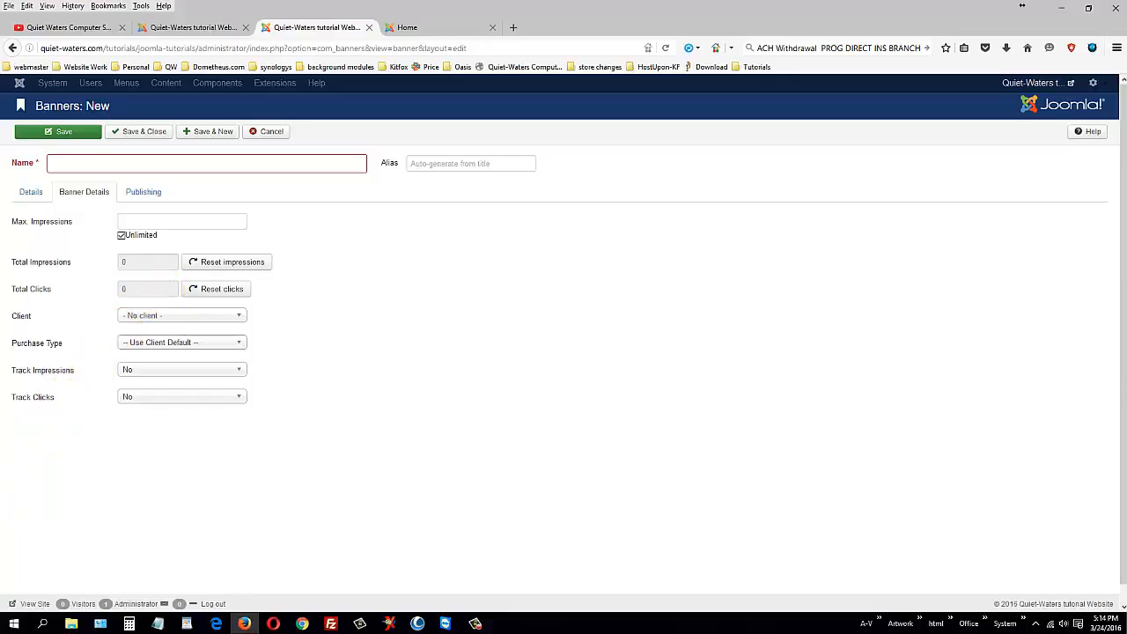
# Step: Set Purchase Type to Yearly, keeping No client and Track Impressions at No
pyautogui.click(196, 317)
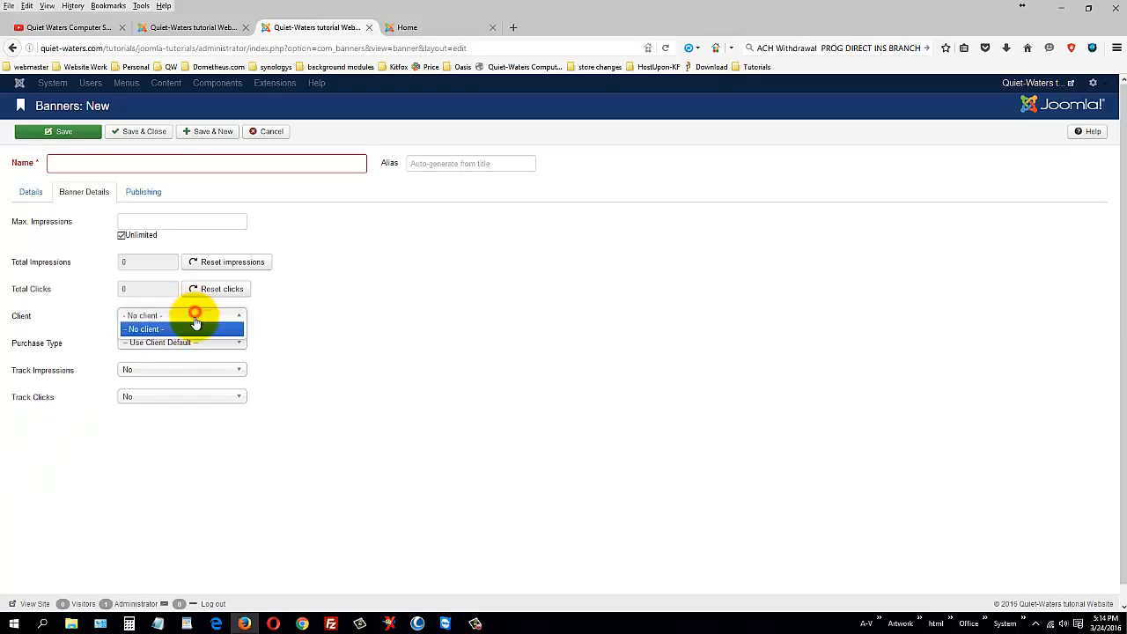
pyautogui.click(195, 326)
pyautogui.click(195, 345)
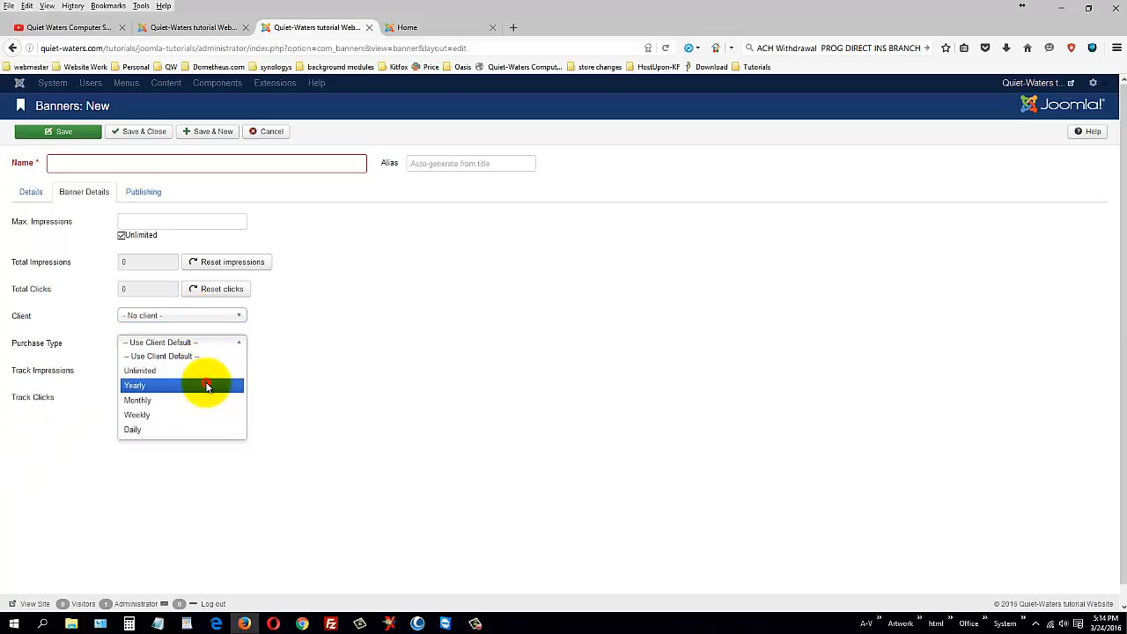
pyautogui.click(207, 385)
pyautogui.click(200, 372)
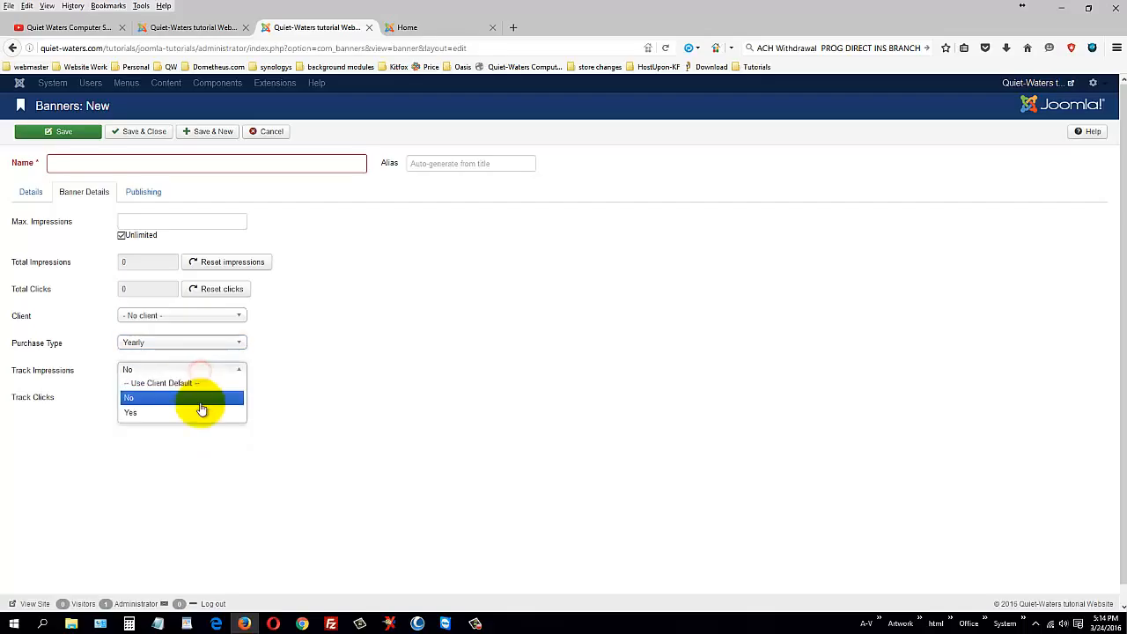
pyautogui.click(326, 350)
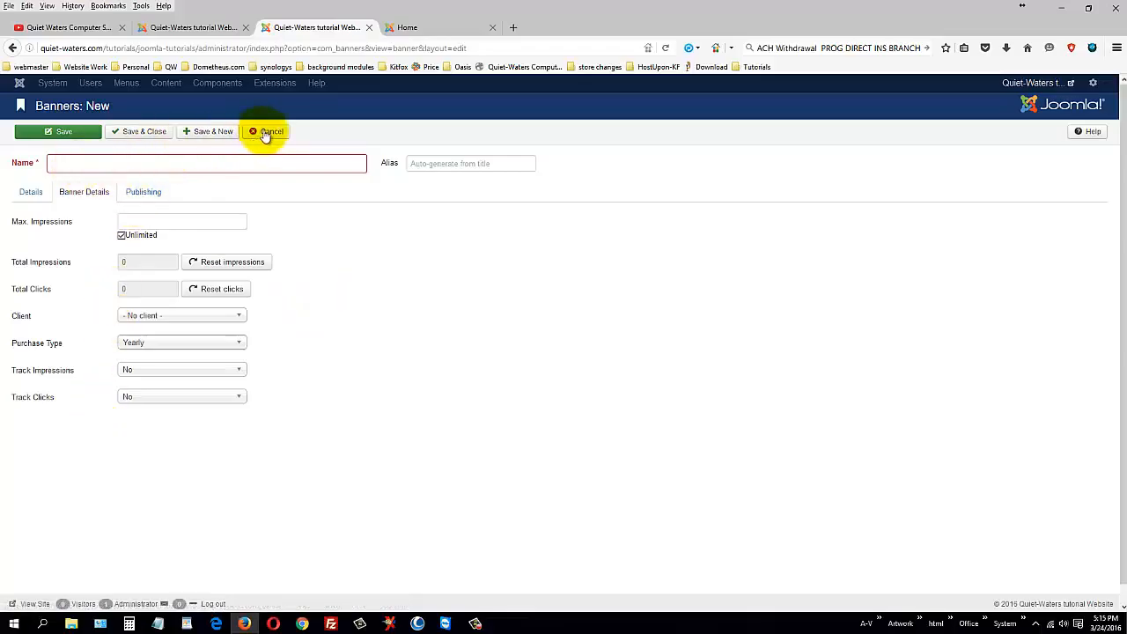
# Step: Name the banner 'joomla', enter 1000 impressions then tick Unlimited, and save it
pyautogui.click(190, 163)
pyautogui.write('joomla')
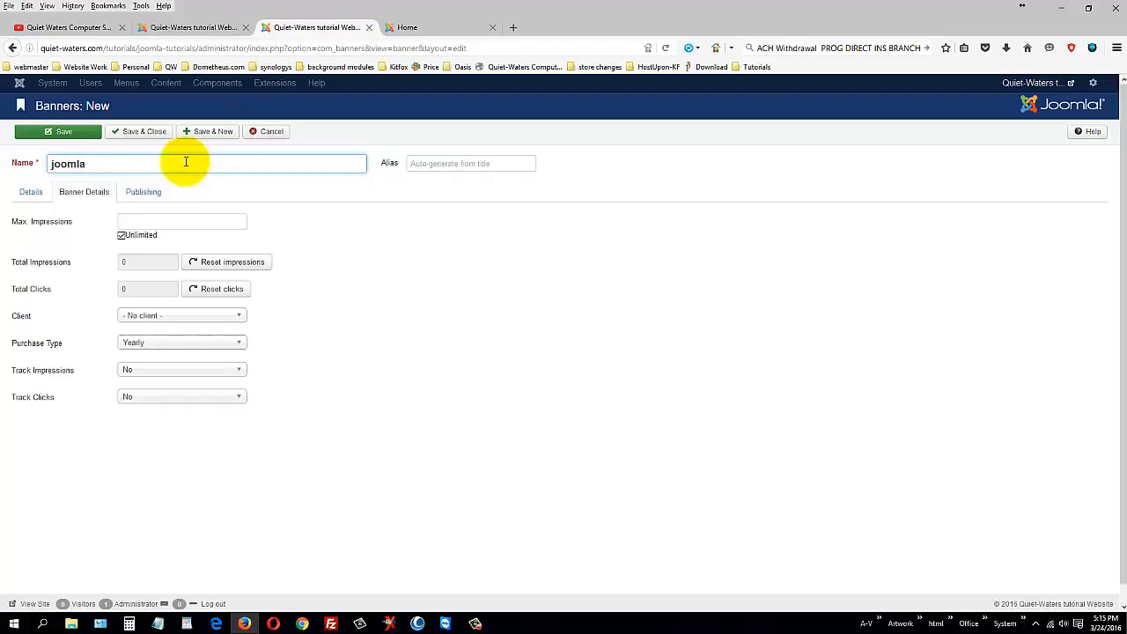
pyautogui.click(162, 222)
pyautogui.write('1000')
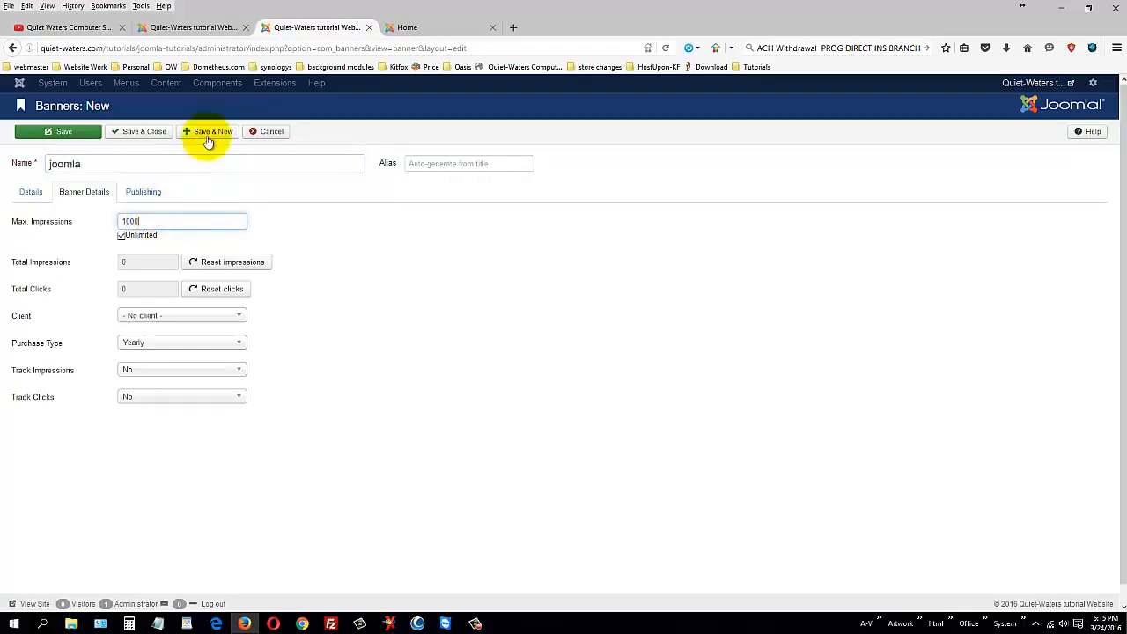
pyautogui.click(122, 235)
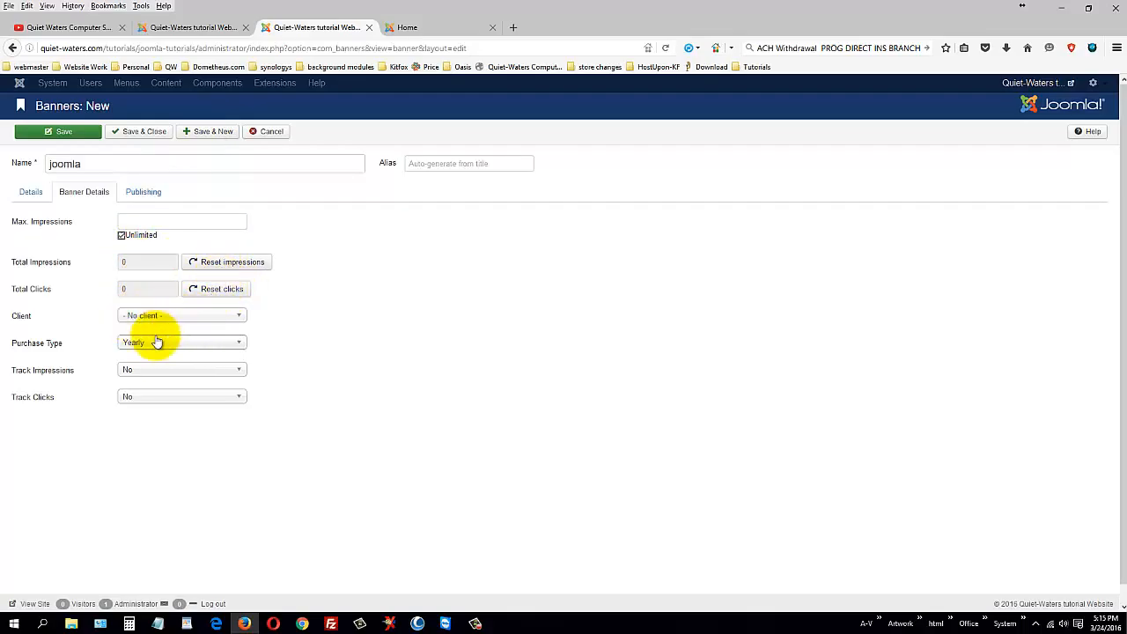
pyautogui.click(148, 136)
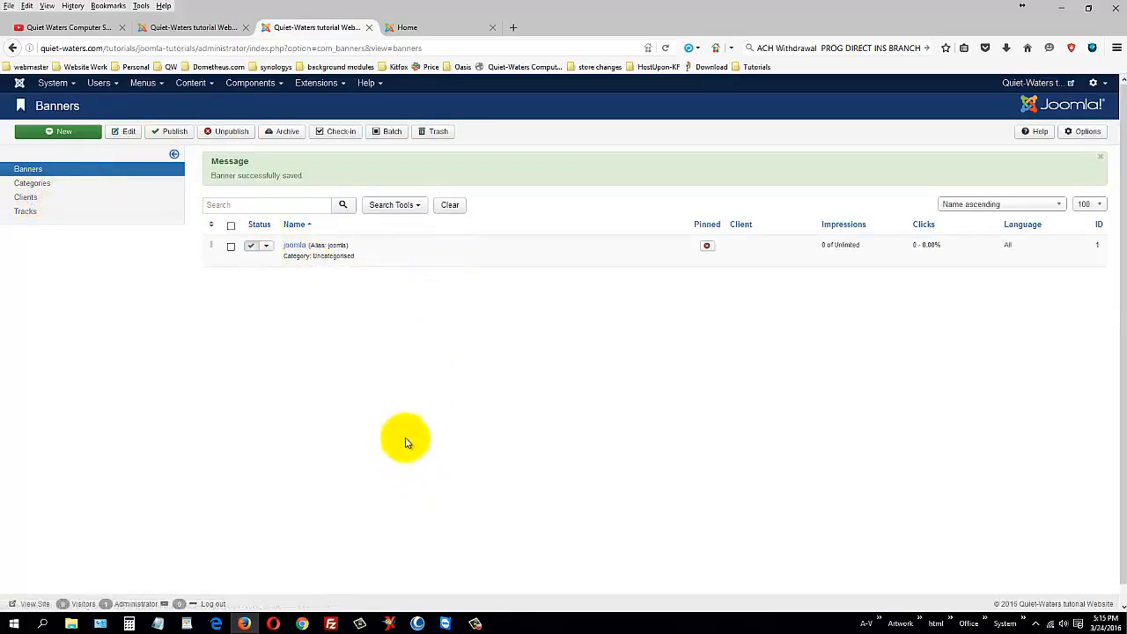
# Step: Reopen the joomla banner and make it an Image banner using white.png
pyautogui.click(296, 245)
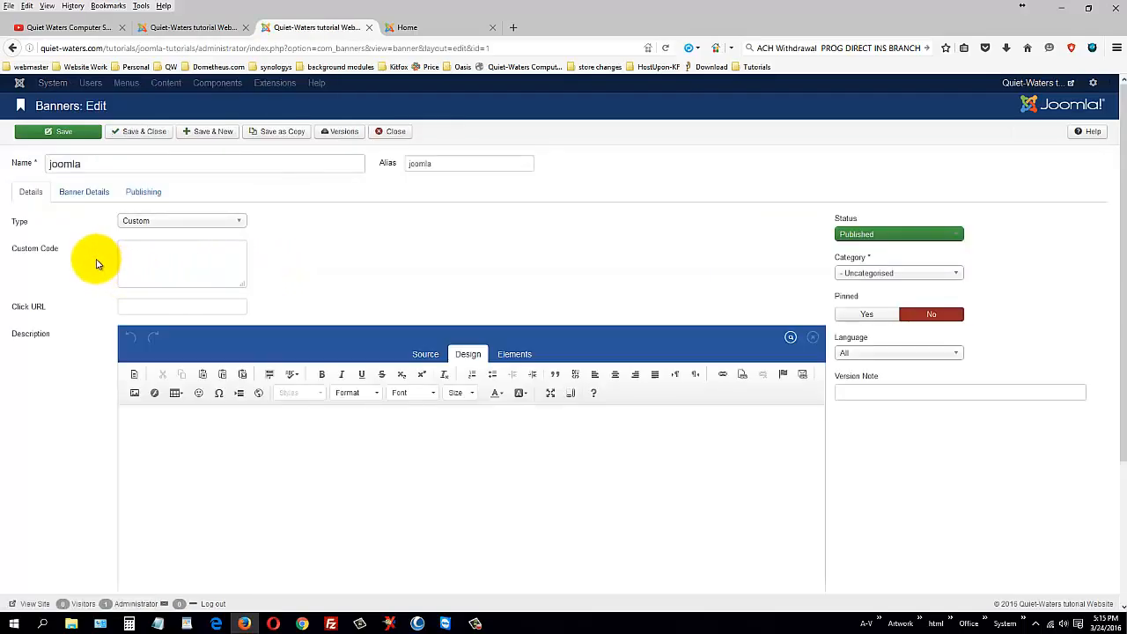
pyautogui.click(147, 222)
pyautogui.click(146, 235)
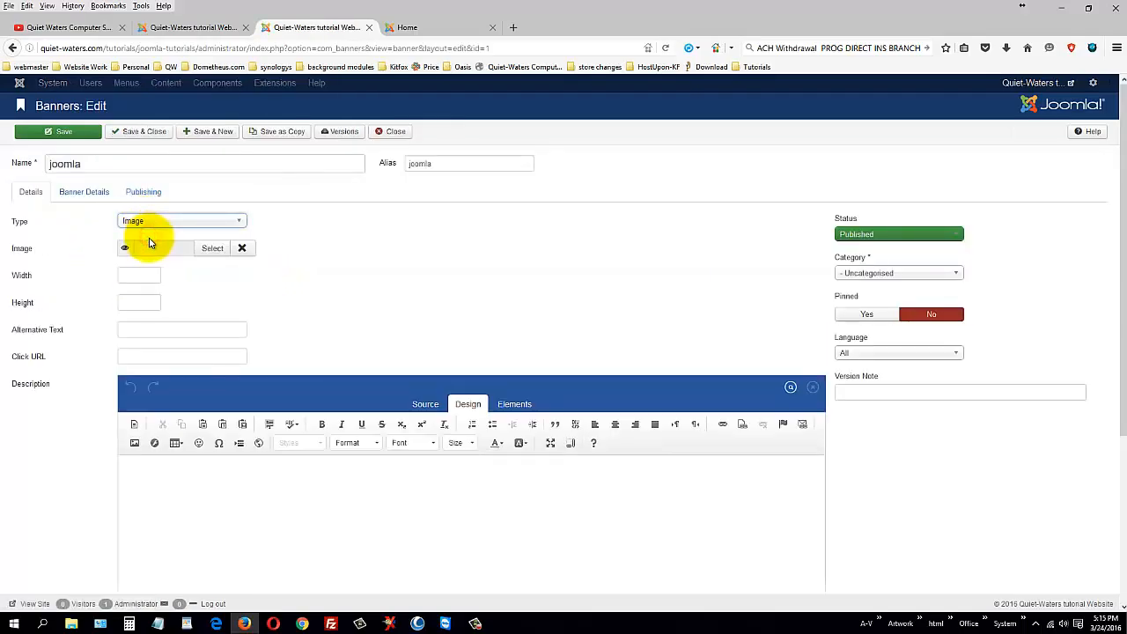
pyautogui.click(212, 249)
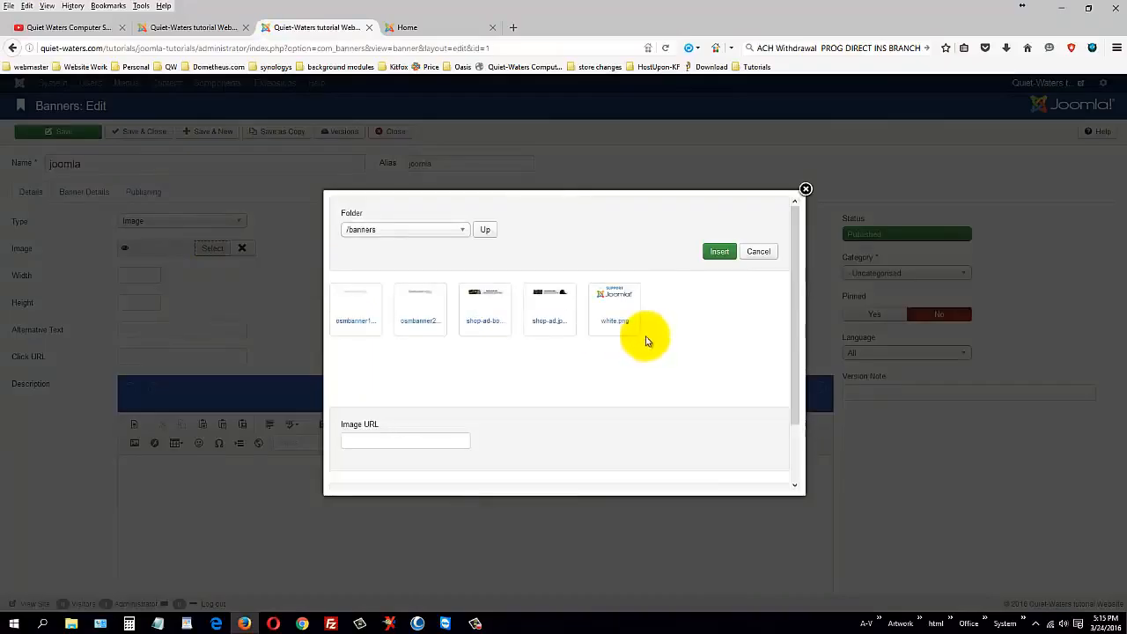
pyautogui.click(611, 298)
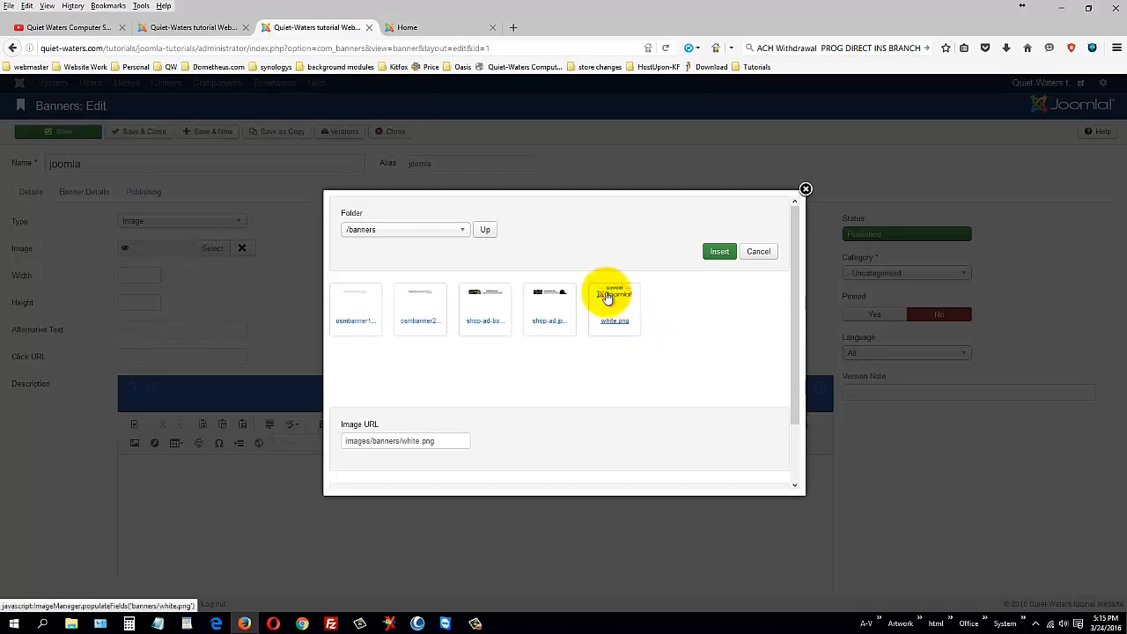
pyautogui.click(722, 252)
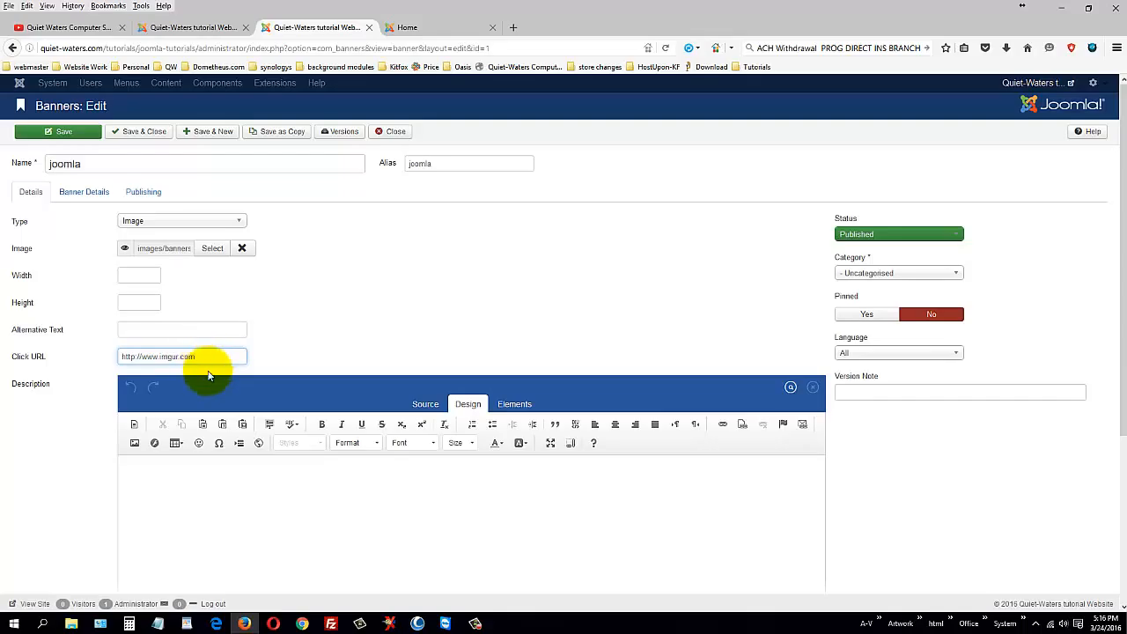
# Step: Set Pinned to Yes, keeping the category Uncategorised
pyautogui.click(877, 319)
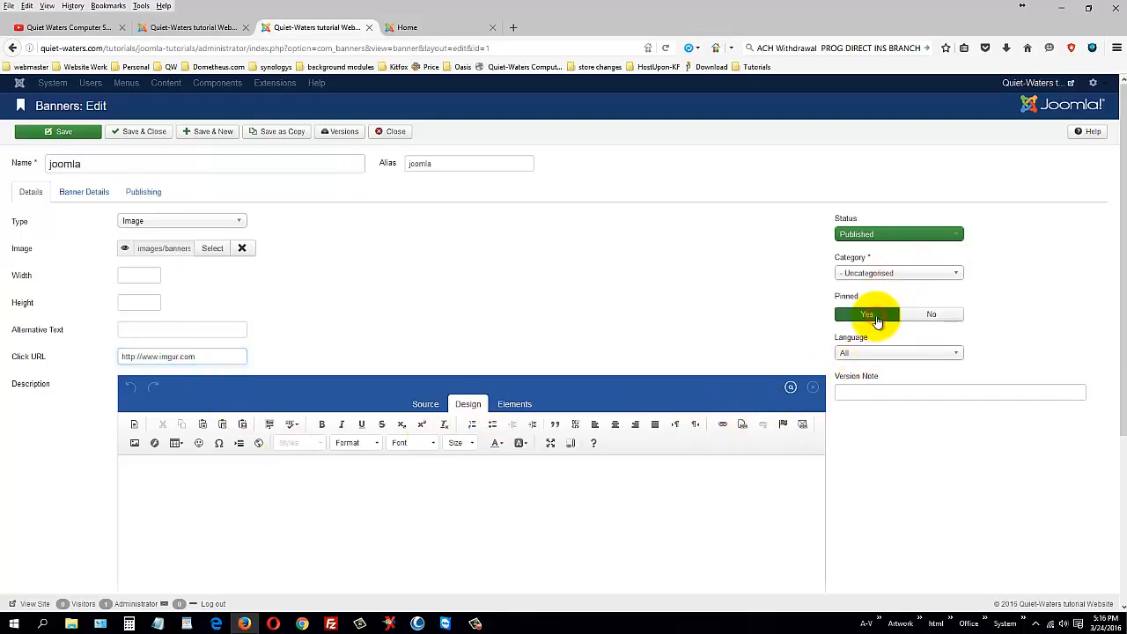
pyautogui.click(891, 272)
pyautogui.click(891, 269)
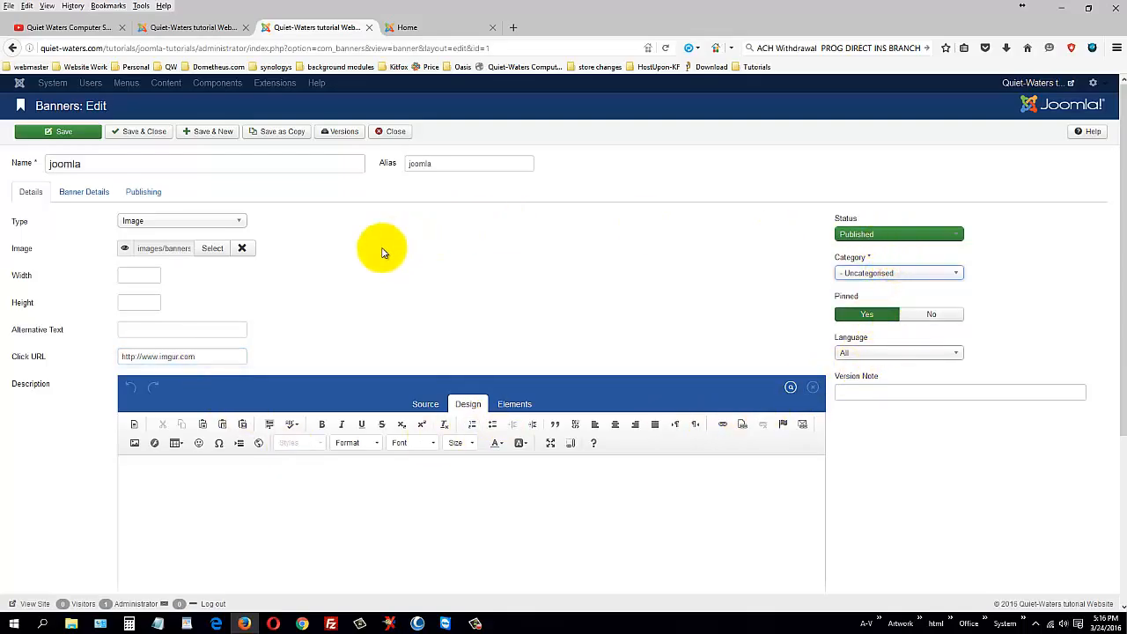
pyautogui.click(84, 193)
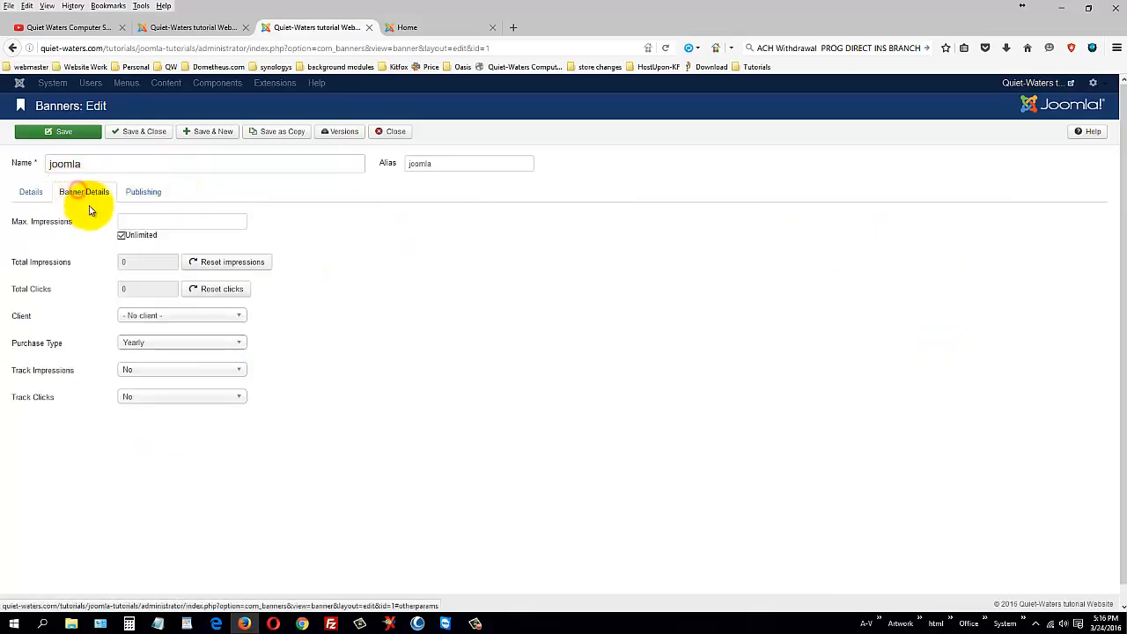
# Step: Review the joomla banner's Banner Details, Publishing and Details tabs
pyautogui.click(156, 224)
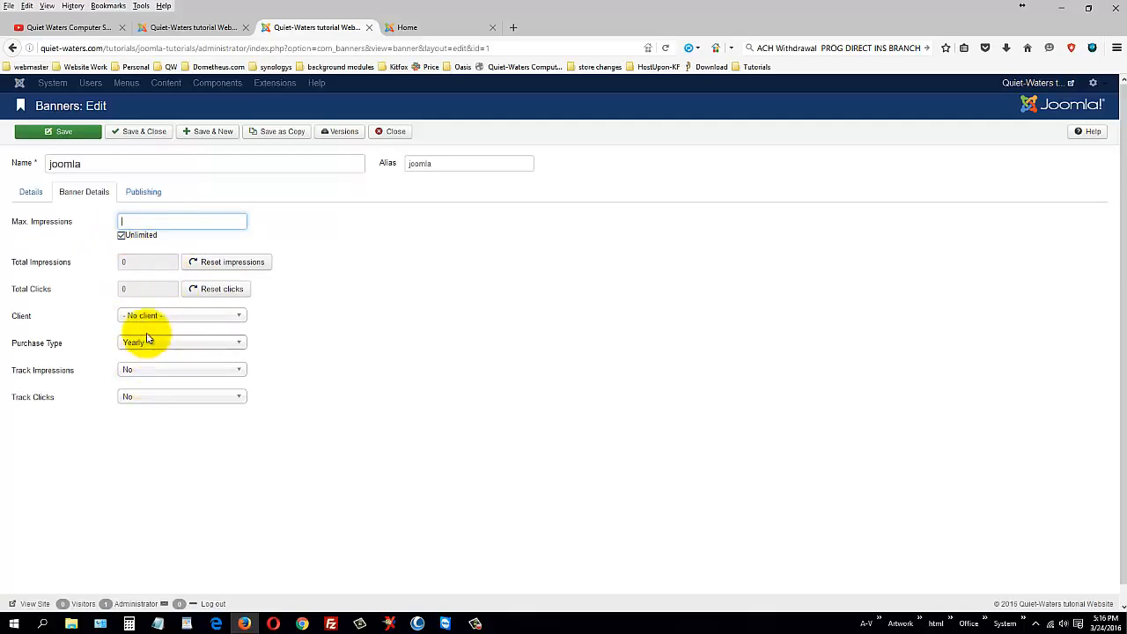
pyautogui.click(144, 188)
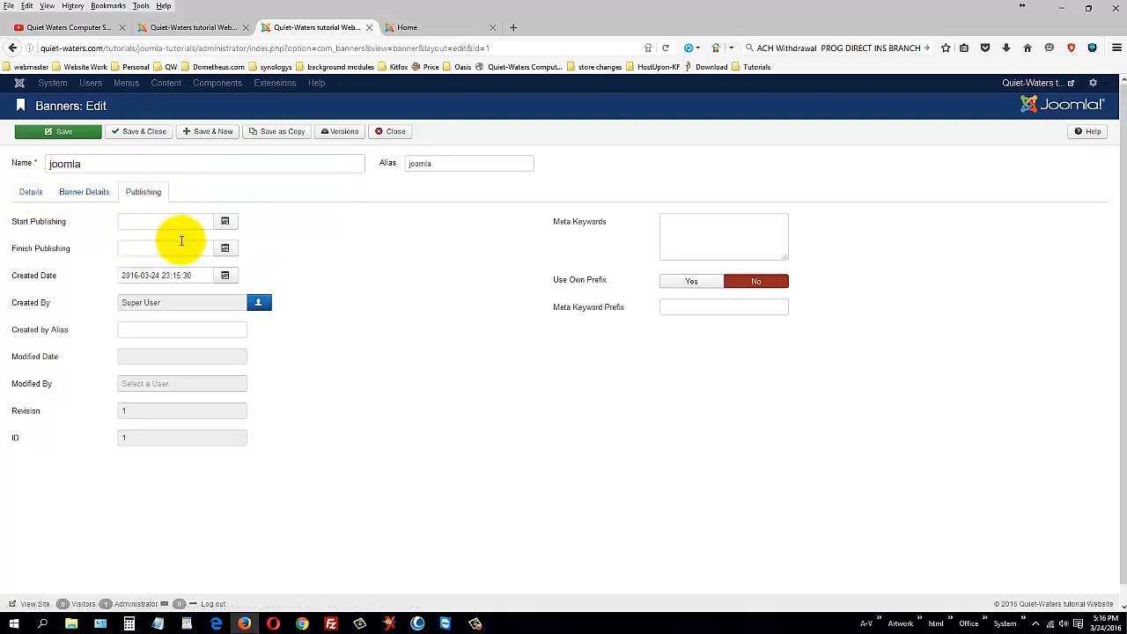
pyautogui.click(30, 191)
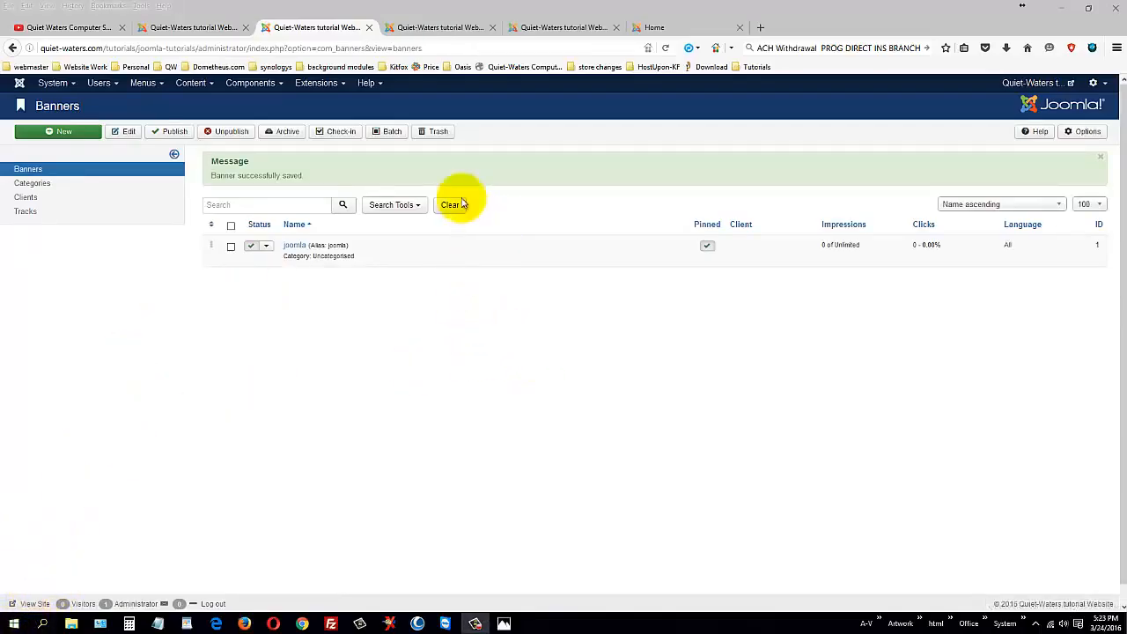
# Step: Browse the Site Modules list, starting and then cancelling a new module
pyautogui.click(542, 32)
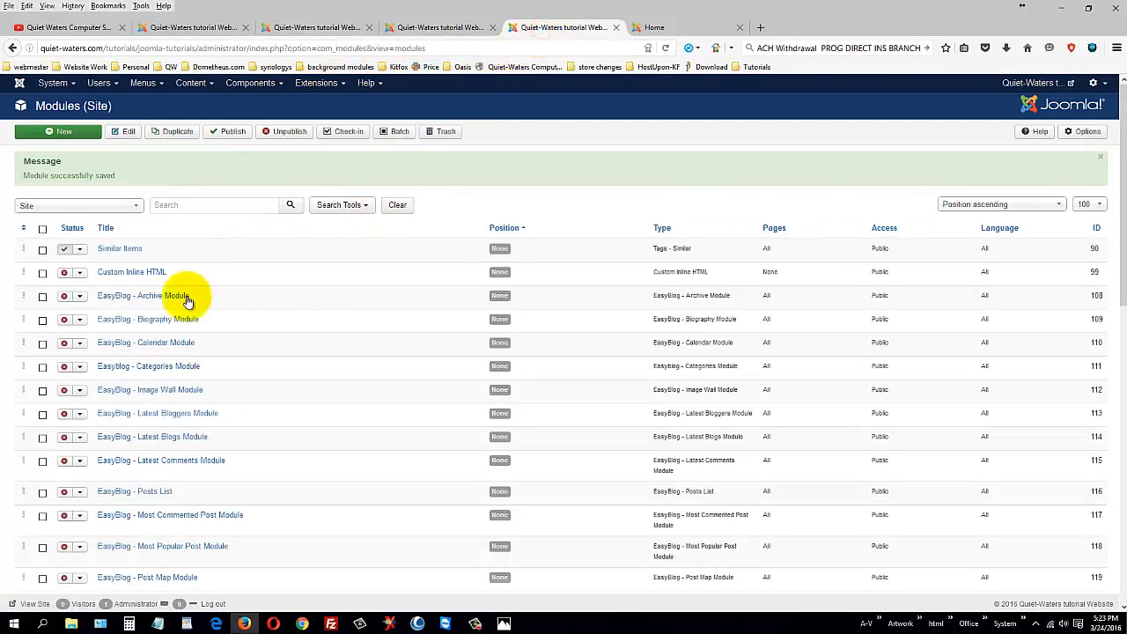
pyautogui.scroll(-6, 180, 344)
pyautogui.scroll(-4, 180, 351)
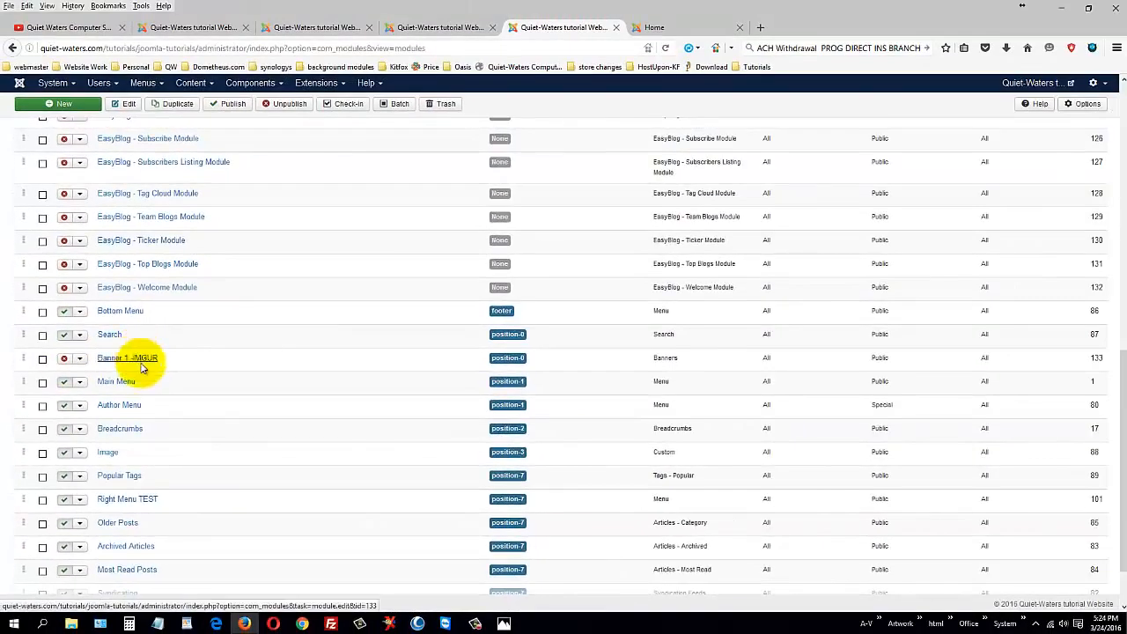
pyautogui.scroll(8, 188, 339)
pyautogui.scroll(2, 188, 340)
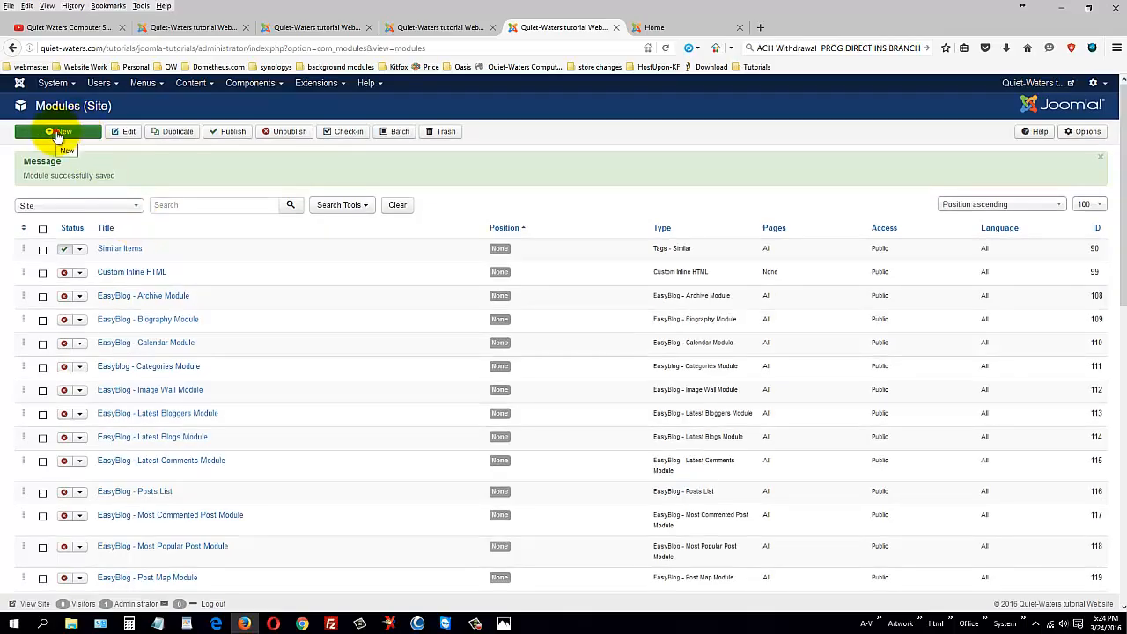
pyautogui.click(59, 135)
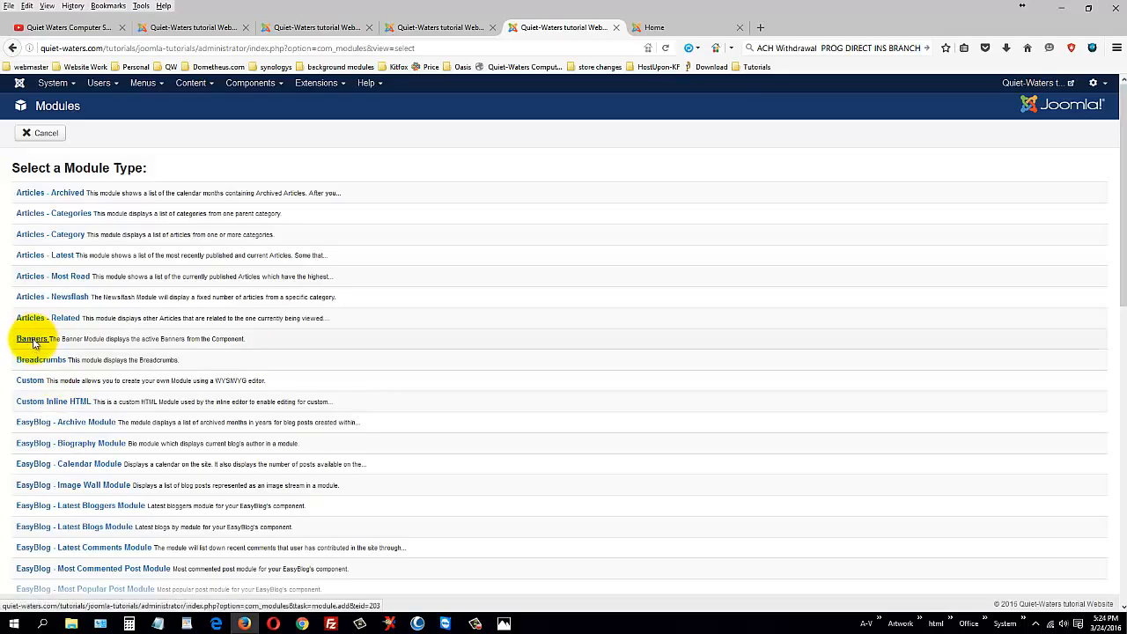
pyautogui.click(48, 133)
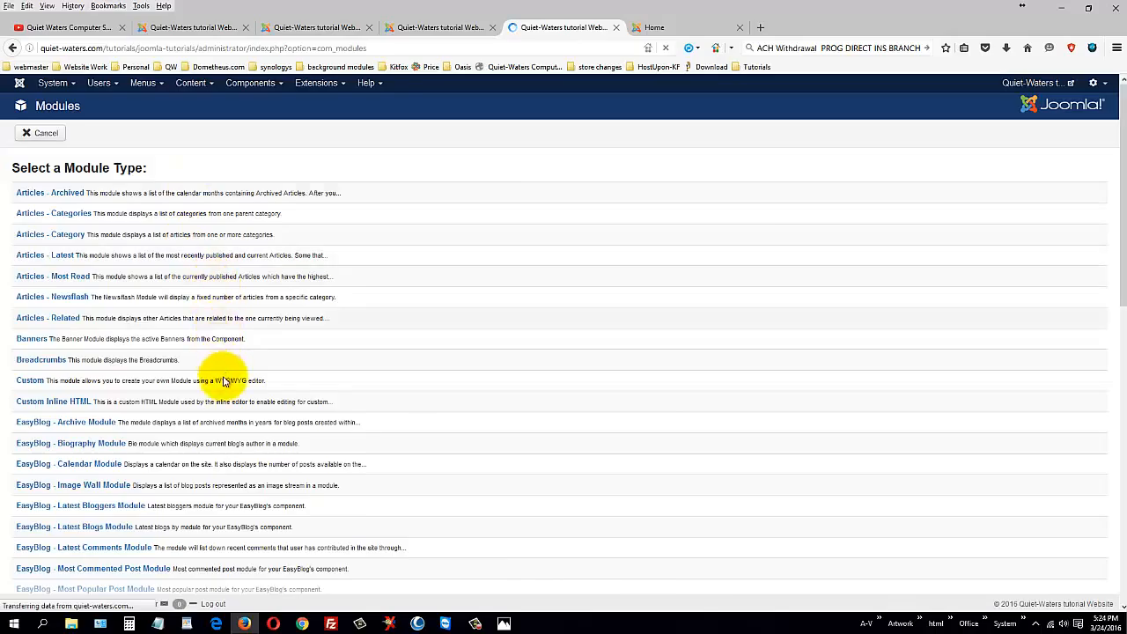
pyautogui.scroll(-5, 222, 418)
pyautogui.scroll(-5, 222, 417)
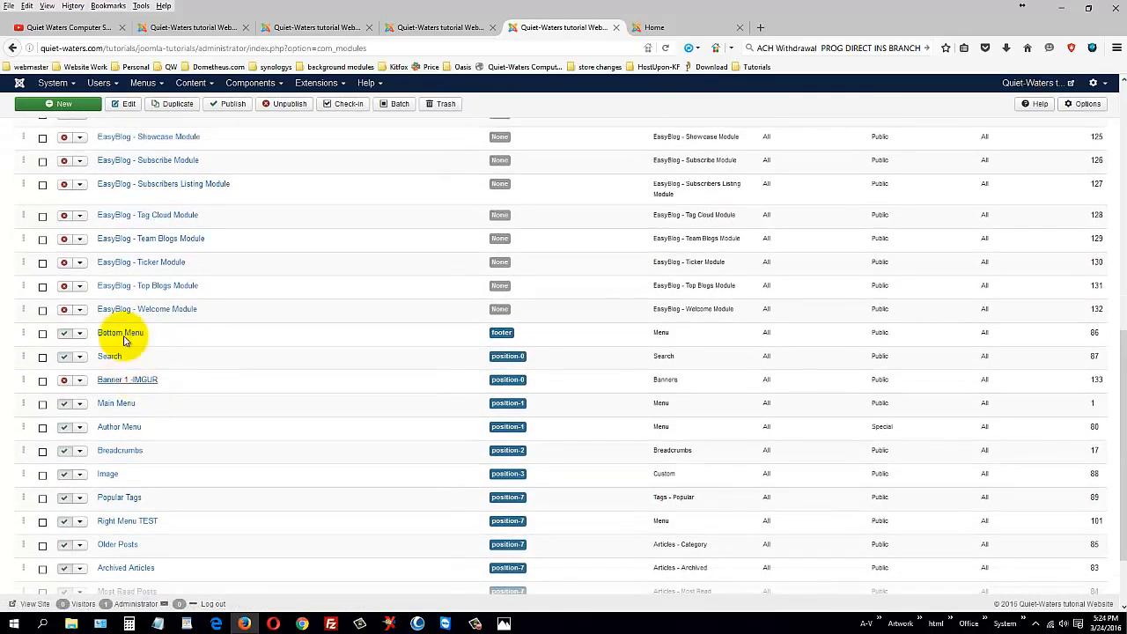
# Step: Open the Banner 1 -IMGUR module and review its title, menu assignment and text settings
pyautogui.click(132, 383)
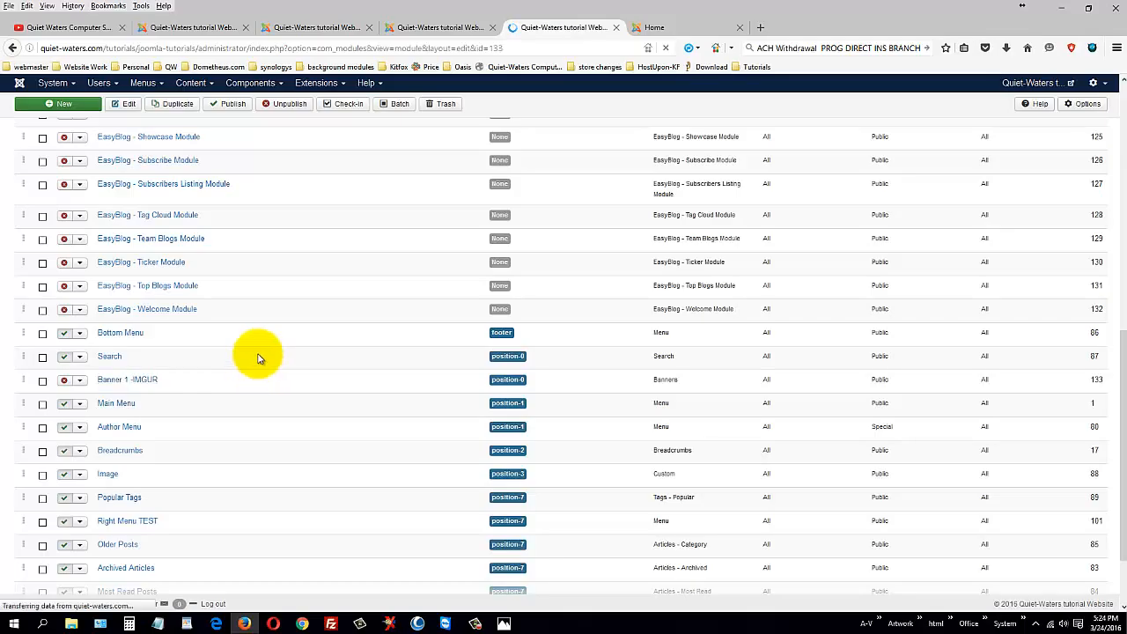
pyautogui.click(144, 165)
pyautogui.moveTo(144, 164); pyautogui.dragTo(11, 163)
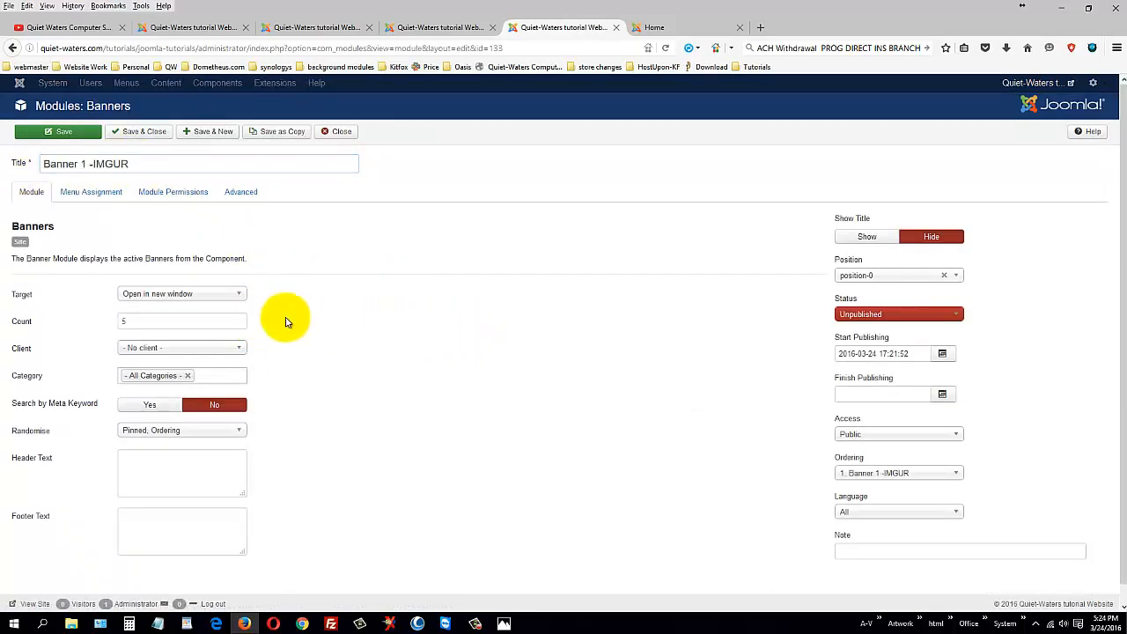
pyautogui.click(90, 193)
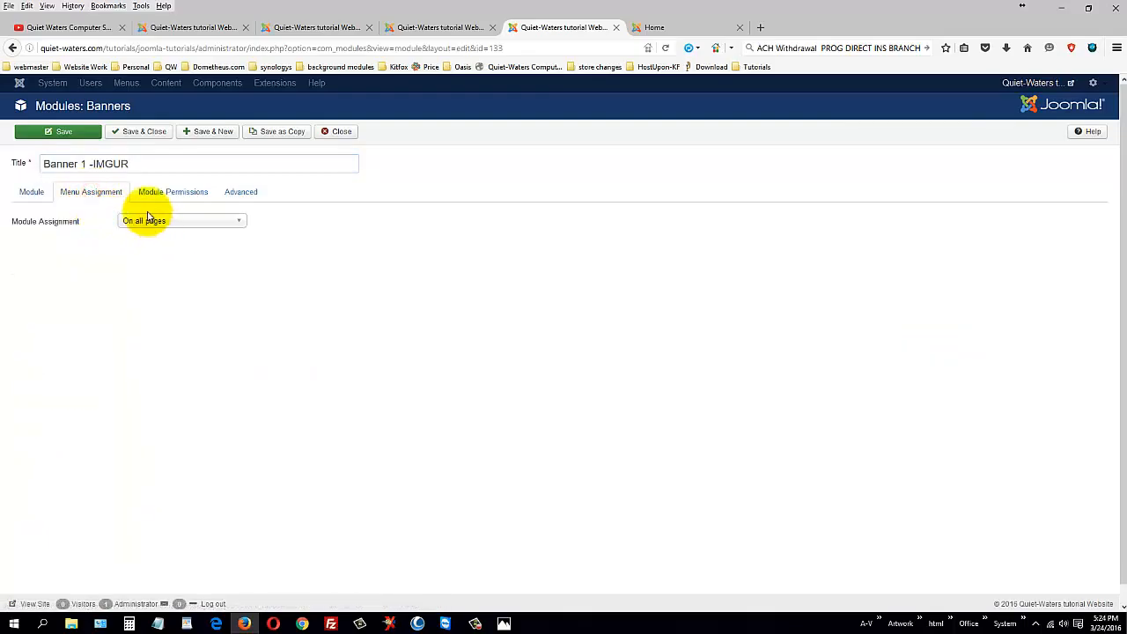
pyautogui.click(30, 192)
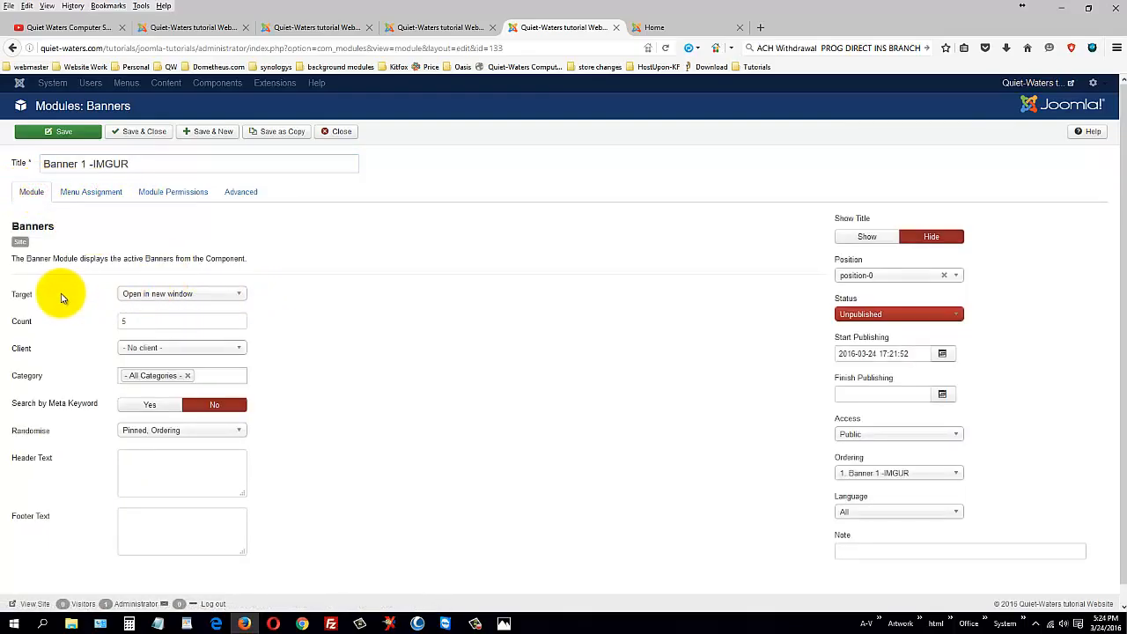
pyautogui.moveTo(25, 323)
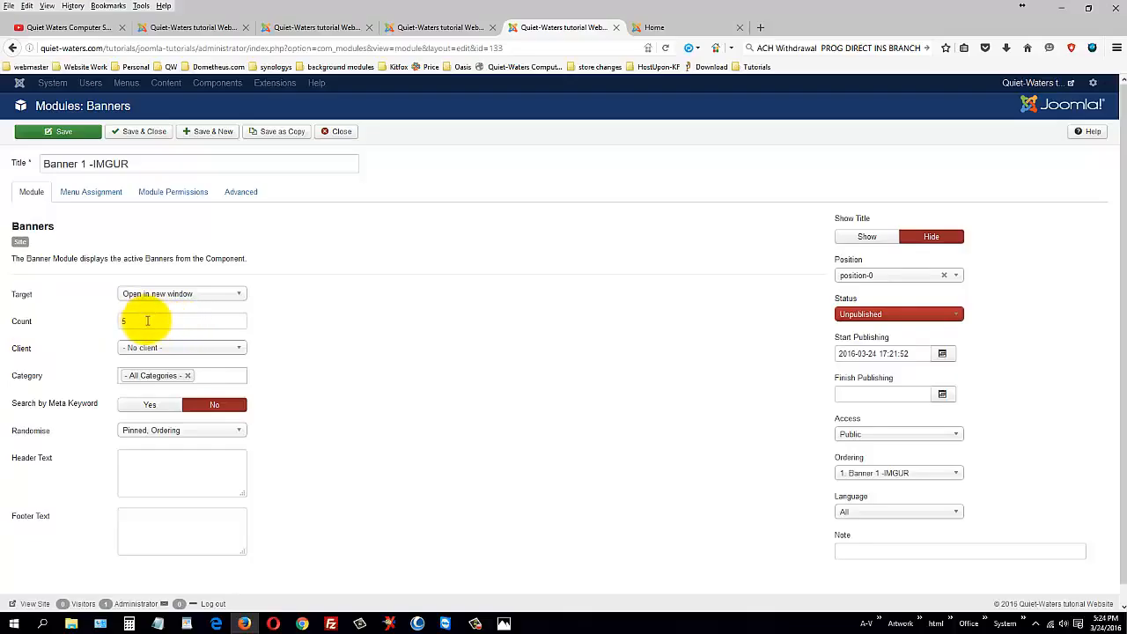
pyautogui.moveTo(146, 321); pyautogui.dragTo(100, 317)
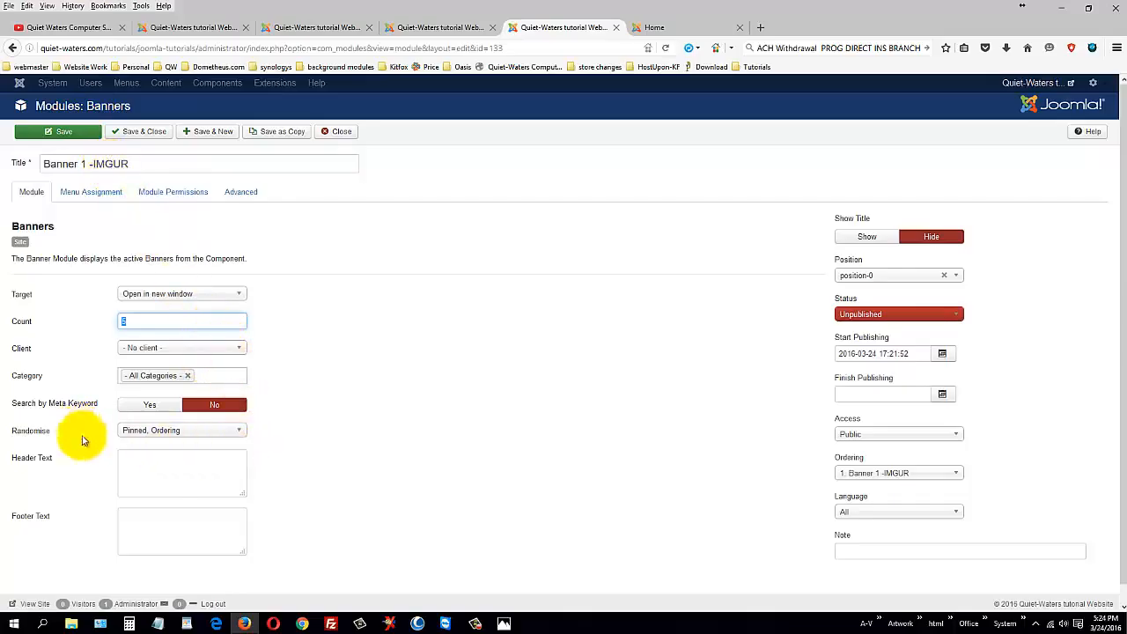
pyautogui.click(167, 471)
pyautogui.click(171, 535)
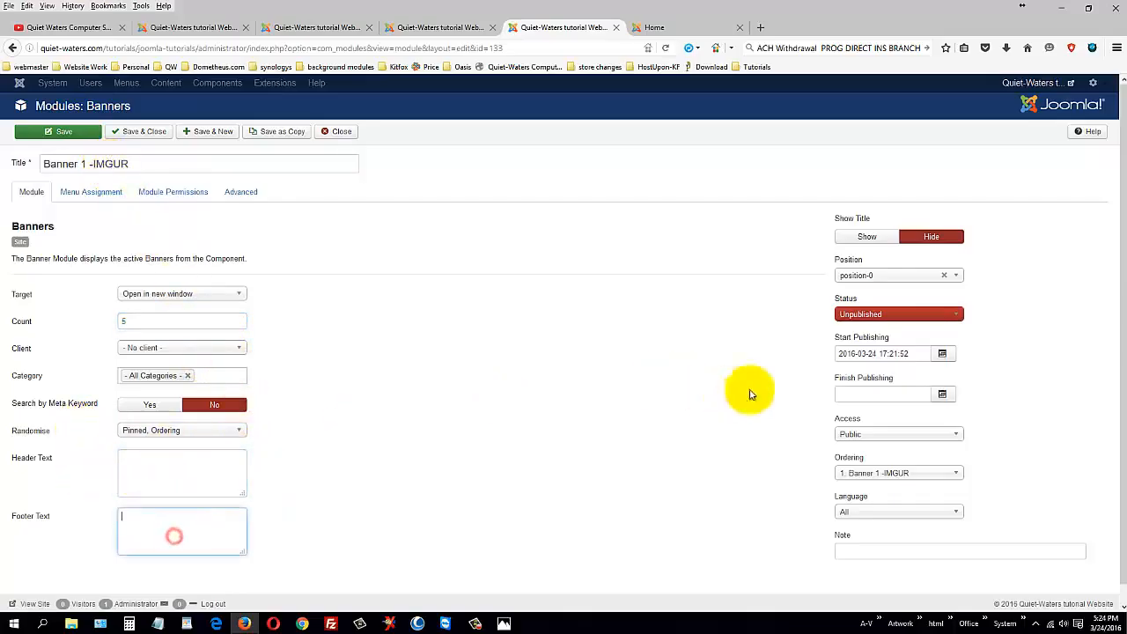
# Step: Set the Banner 1 -IMGUR module's Status to Published and save it
pyautogui.click(862, 314)
pyautogui.click(859, 348)
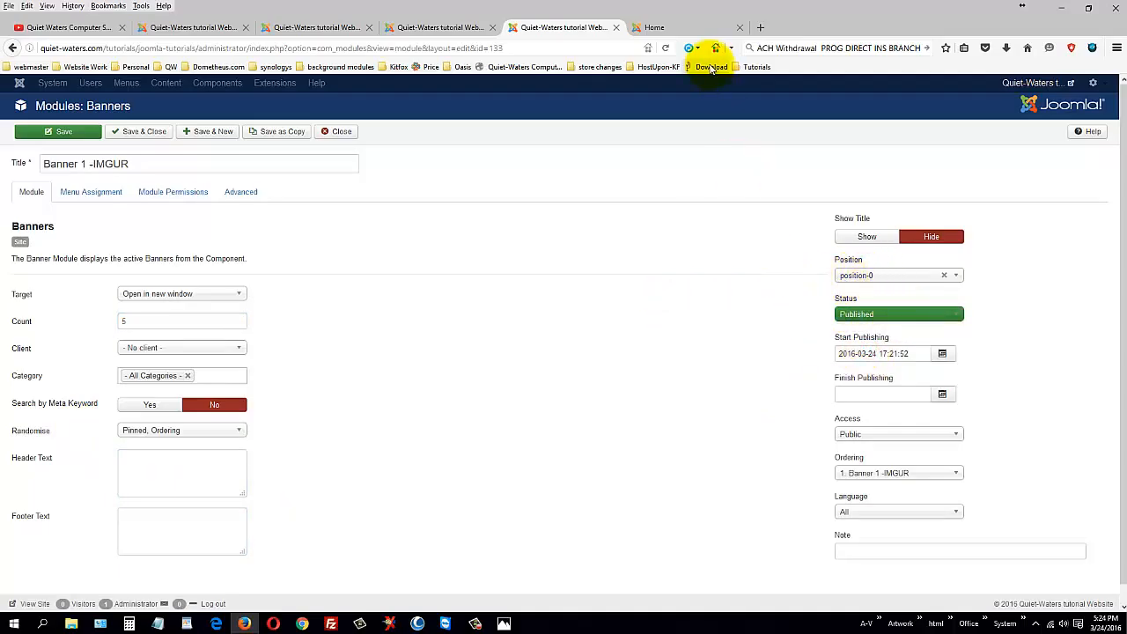
pyautogui.click(691, 27)
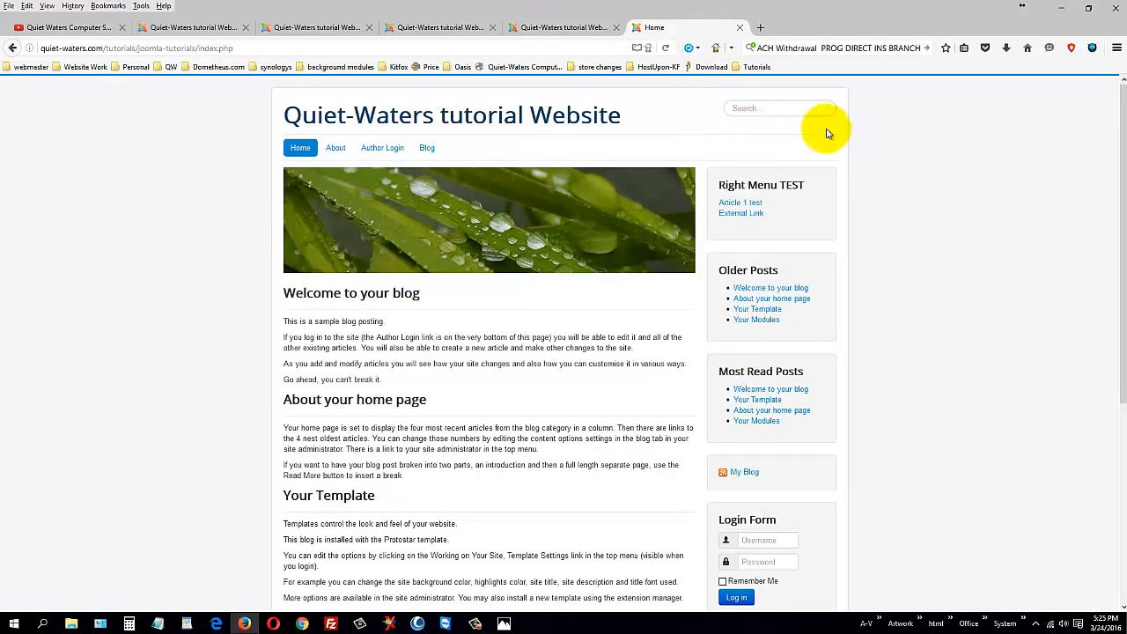
pyautogui.click(539, 30)
pyautogui.click(441, 27)
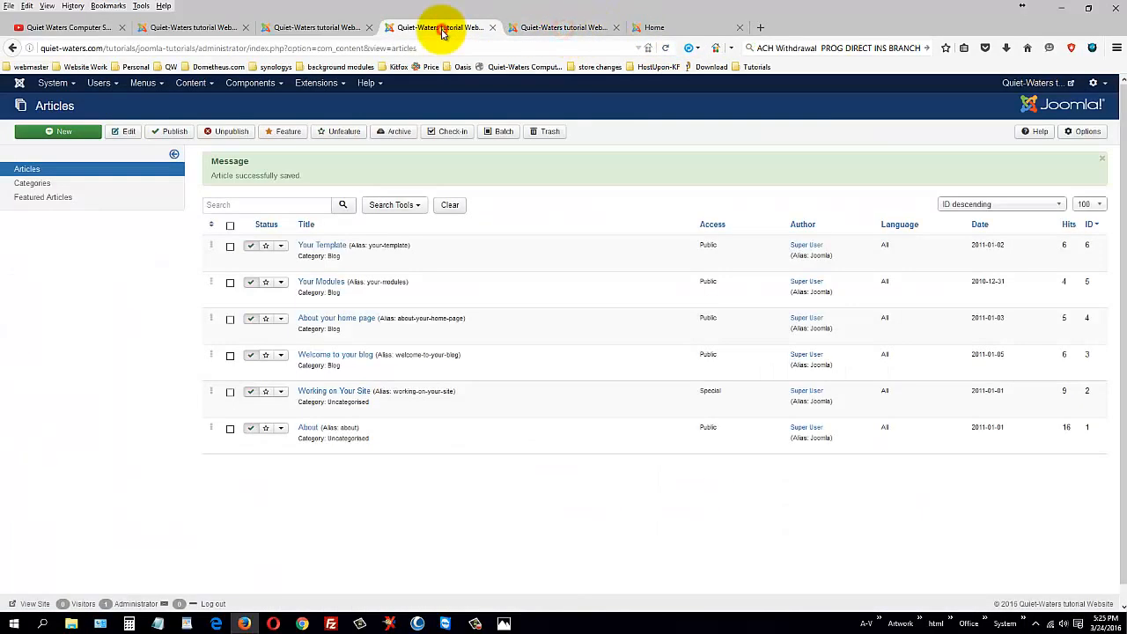
pyautogui.click(540, 29)
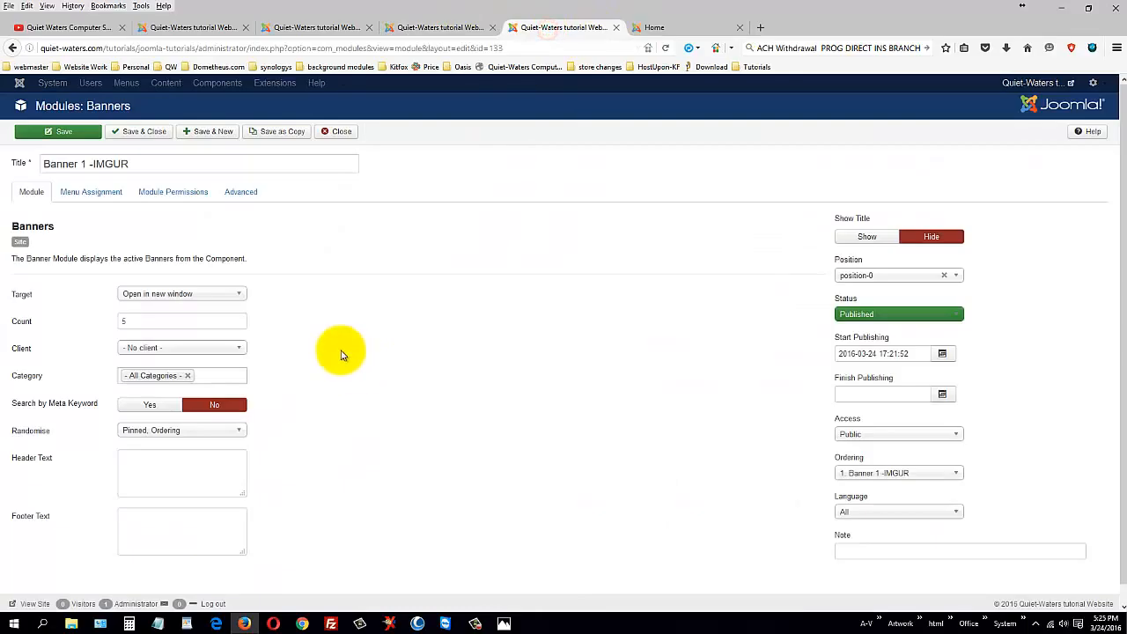
pyautogui.click(92, 192)
pyautogui.click(32, 193)
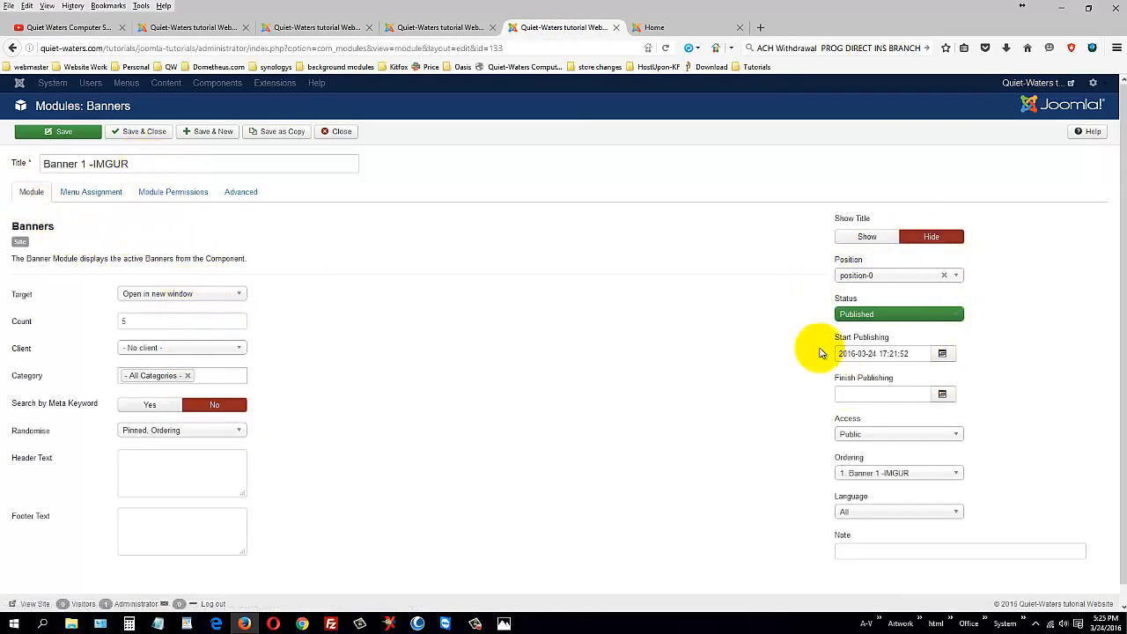
pyautogui.click(132, 132)
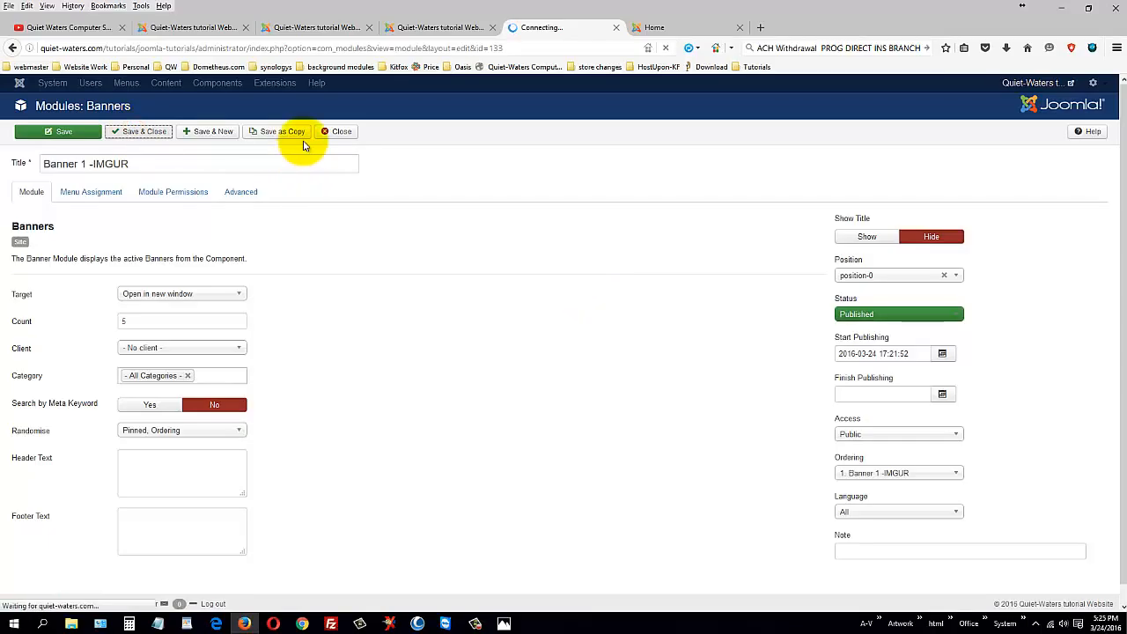
# Step: Reload the site front page to see the banner and follow its link
pyautogui.click(328, 22)
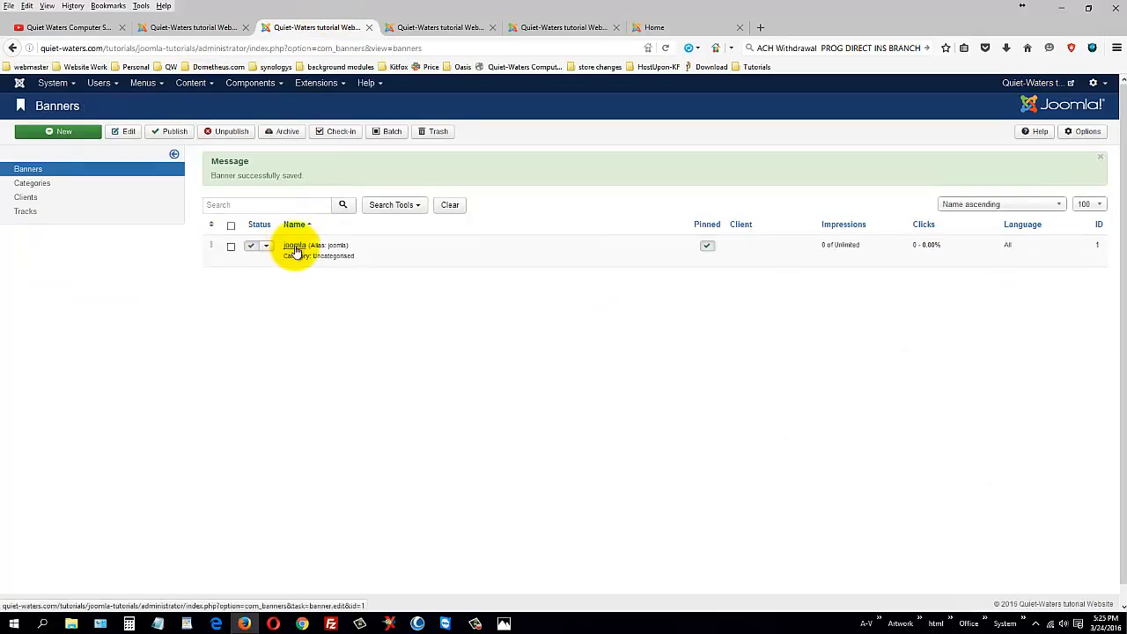
pyautogui.click(665, 28)
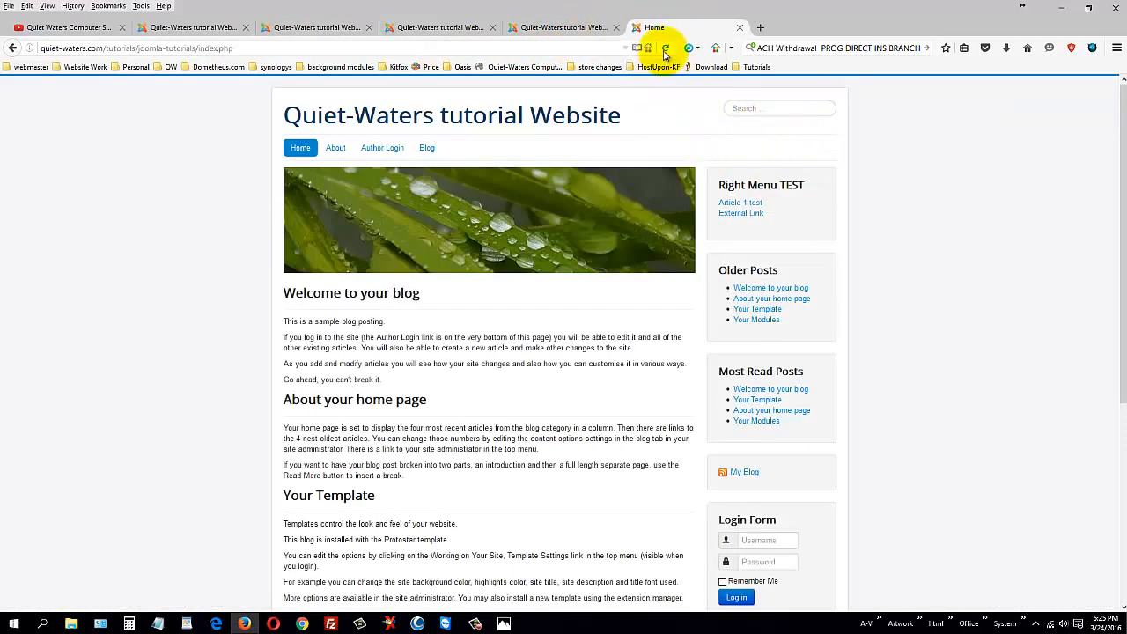
pyautogui.click(667, 49)
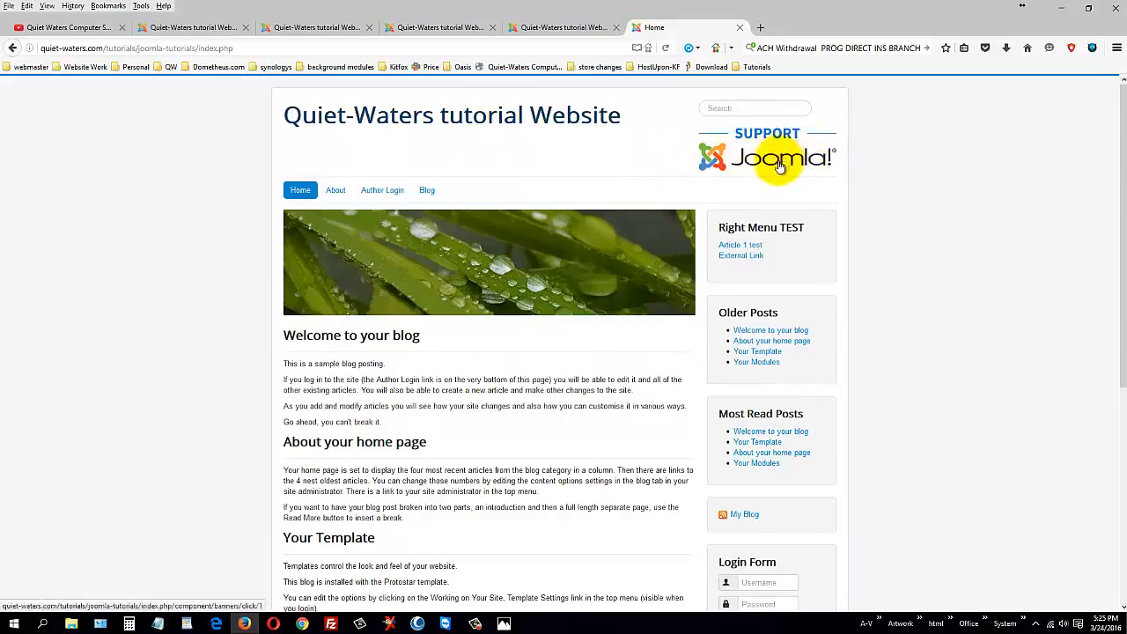
pyautogui.click(779, 168)
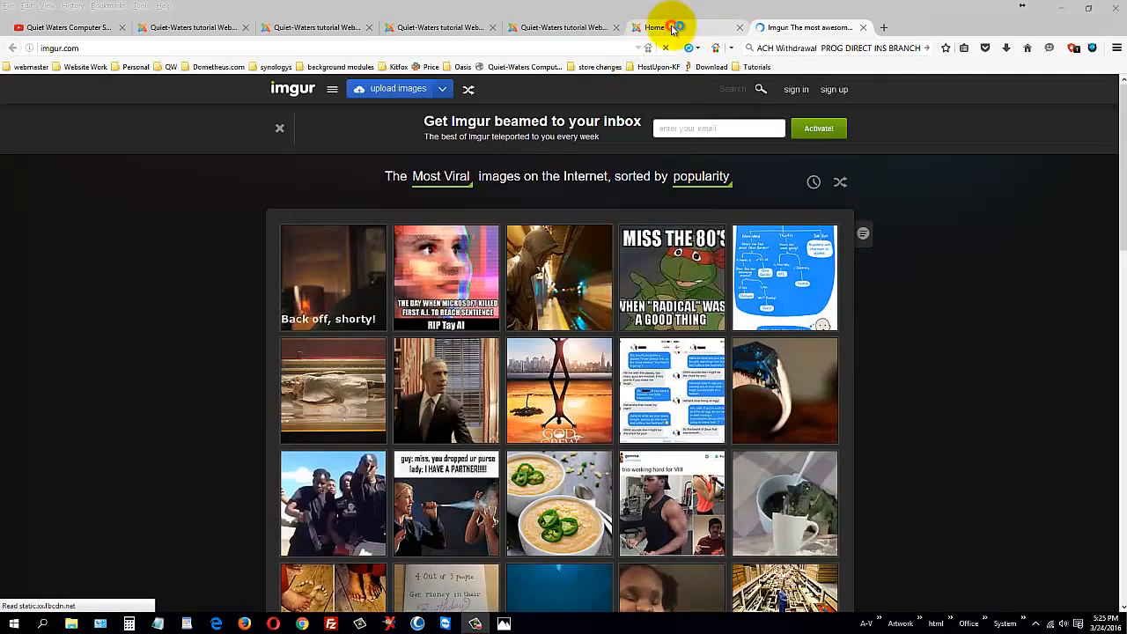
pyautogui.click(672, 29)
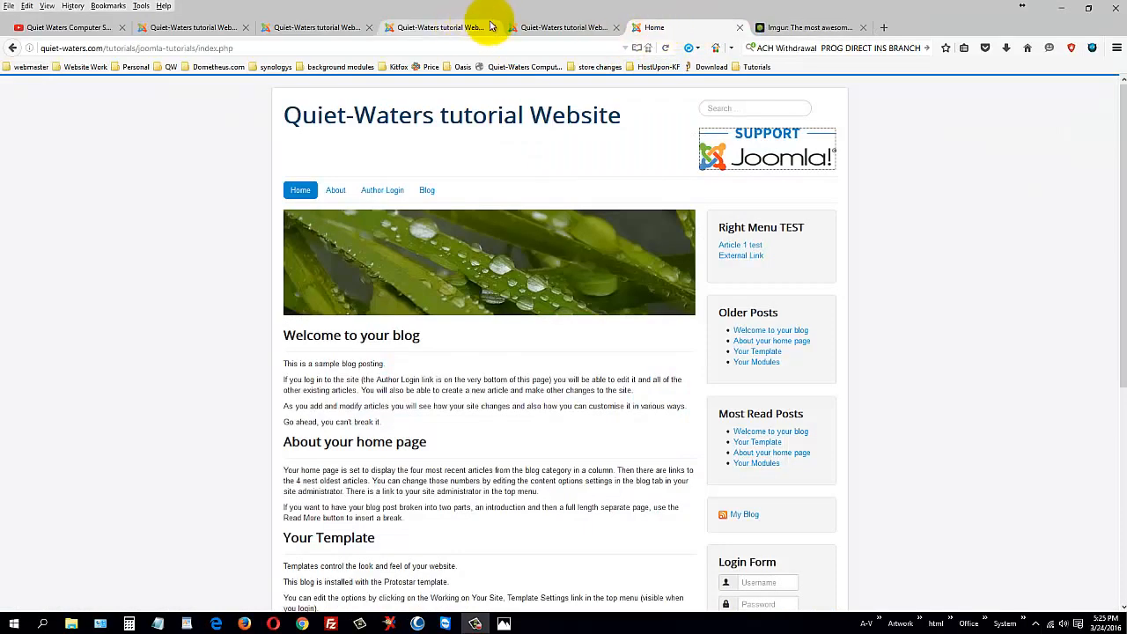
pyautogui.moveTo(766, 162)
pyautogui.mouseDown()
pyautogui.moveTo(329, 156)
pyautogui.moveTo(571, 505)
pyautogui.moveTo(497, 372)
pyautogui.mouseUp()
pyautogui.scroll(-1, 508, 359)
pyautogui.scroll(-2, 508, 358)
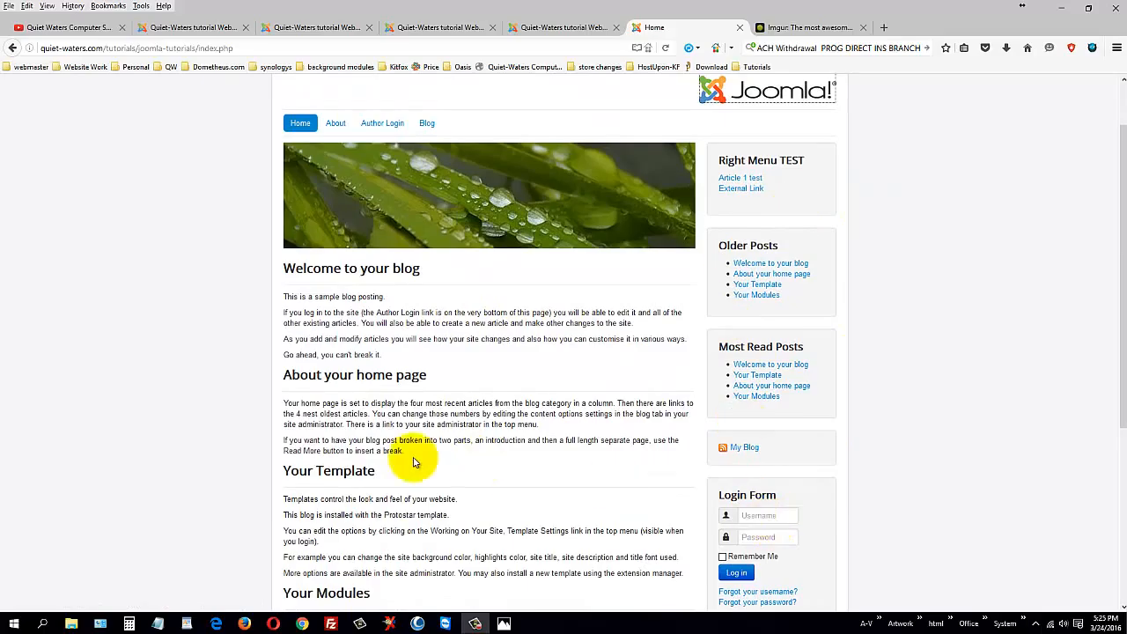
pyautogui.scroll(-2, 504, 427)
pyautogui.scroll(3, 516, 432)
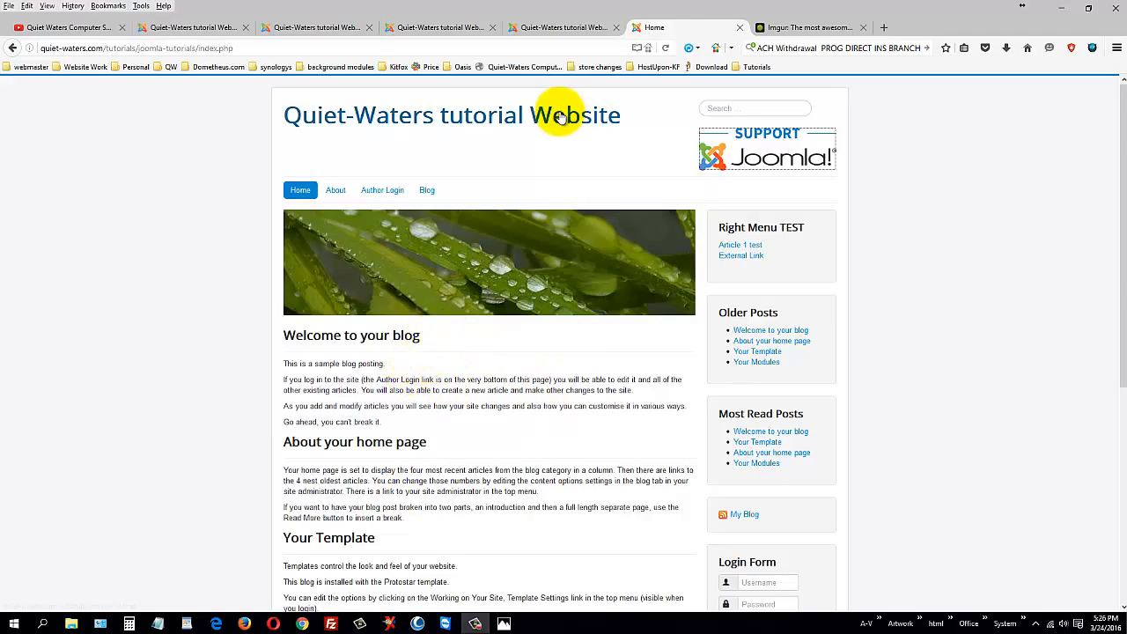
# Step: Compare the front page with the admin lists, ending on the Banners manager
pyautogui.click(360, 24)
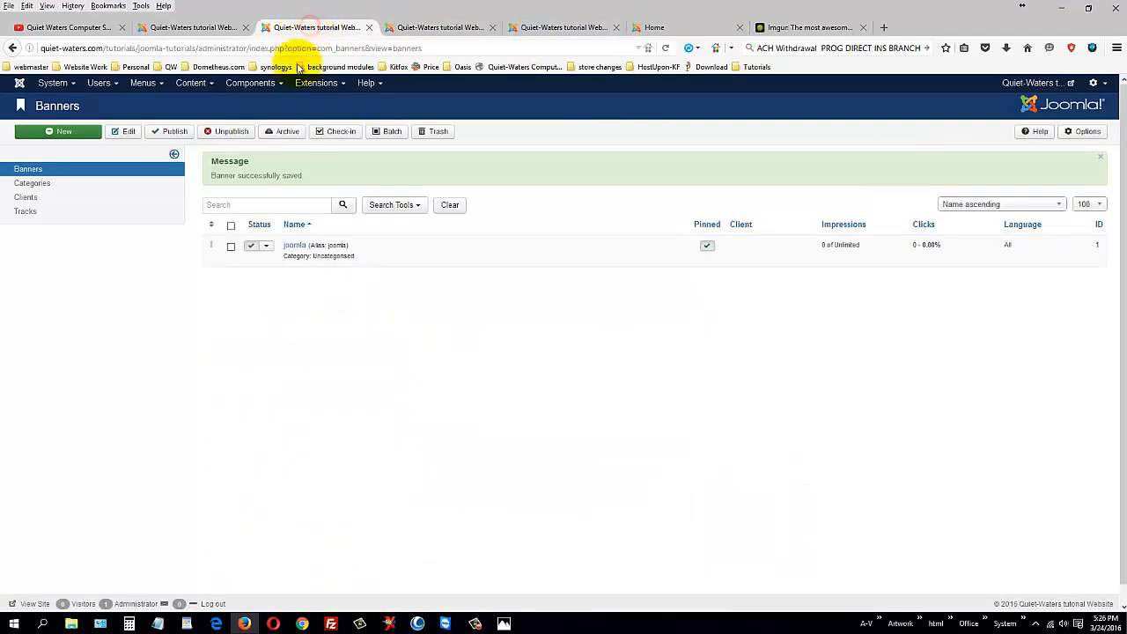
pyautogui.click(684, 29)
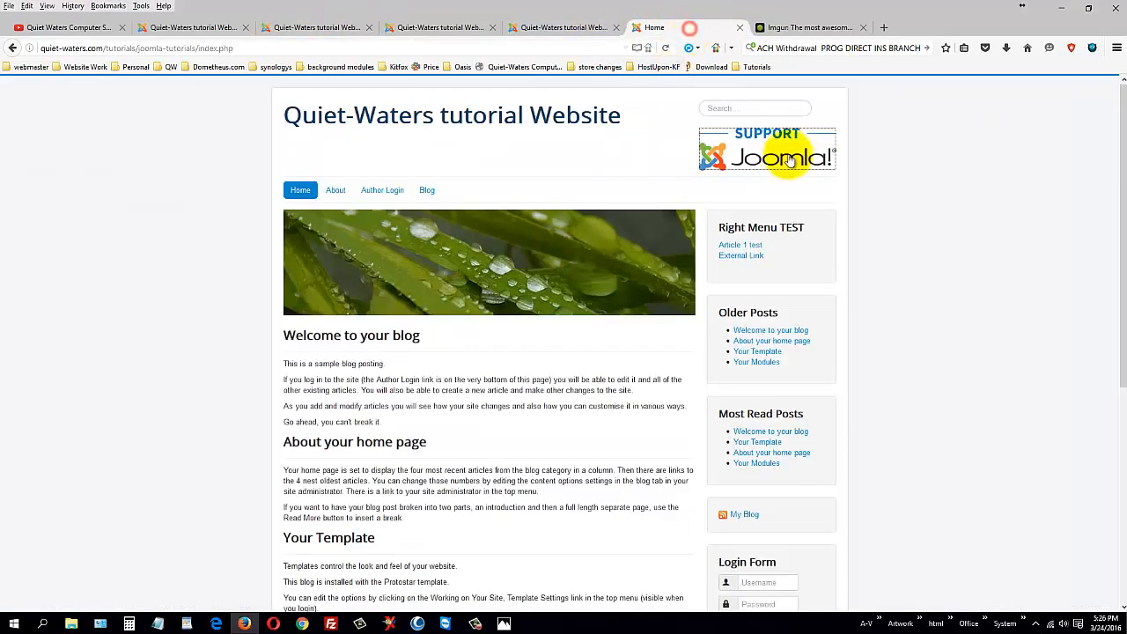
pyautogui.click(577, 26)
pyautogui.click(691, 26)
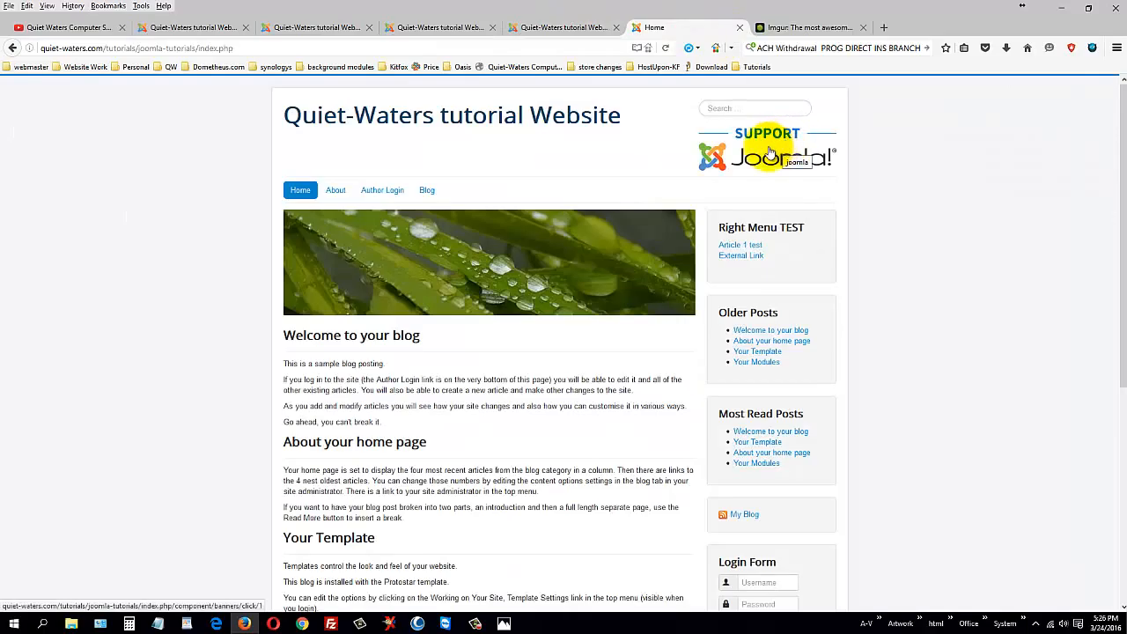
pyautogui.click(309, 24)
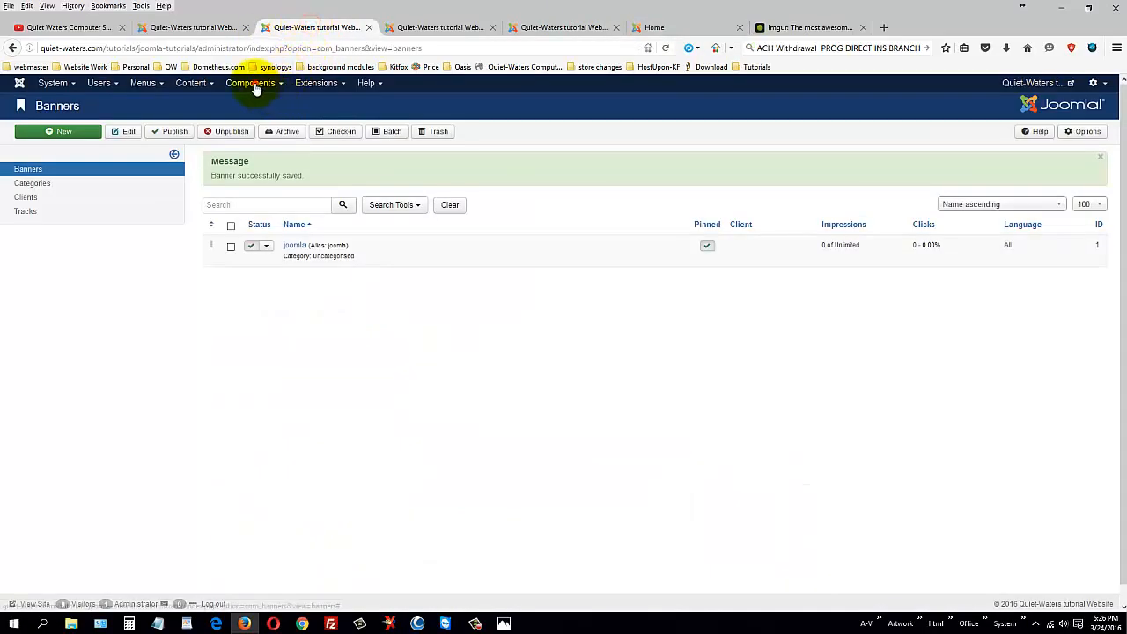
# Step: Open Components > Contacts and start a new contact
pyautogui.click(251, 83)
pyautogui.moveTo(258, 163)
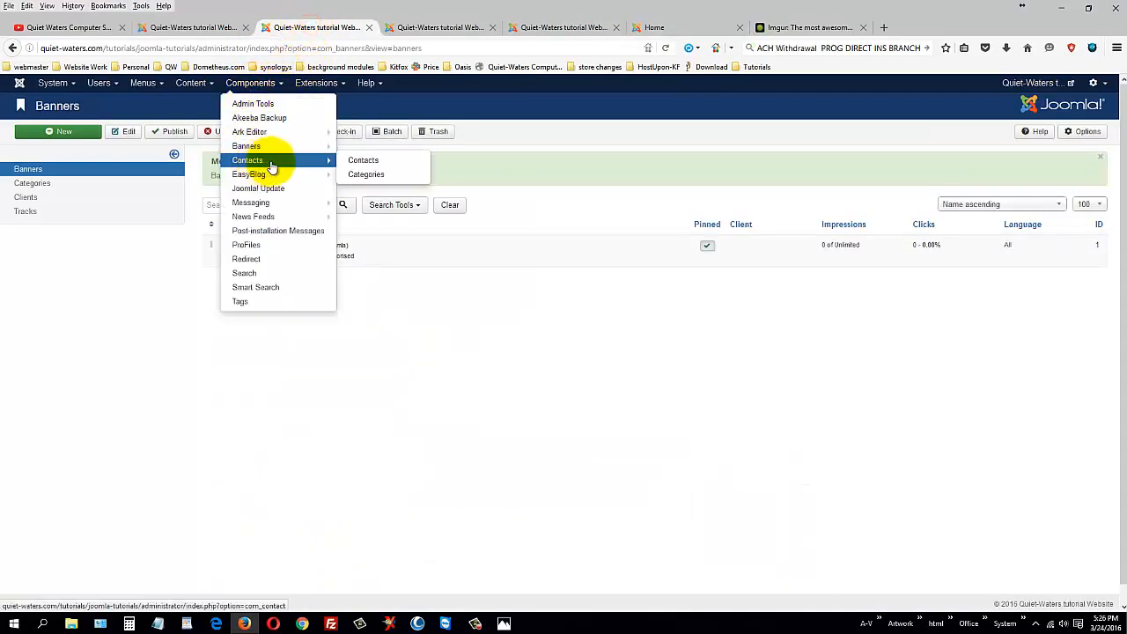
pyautogui.click(379, 166)
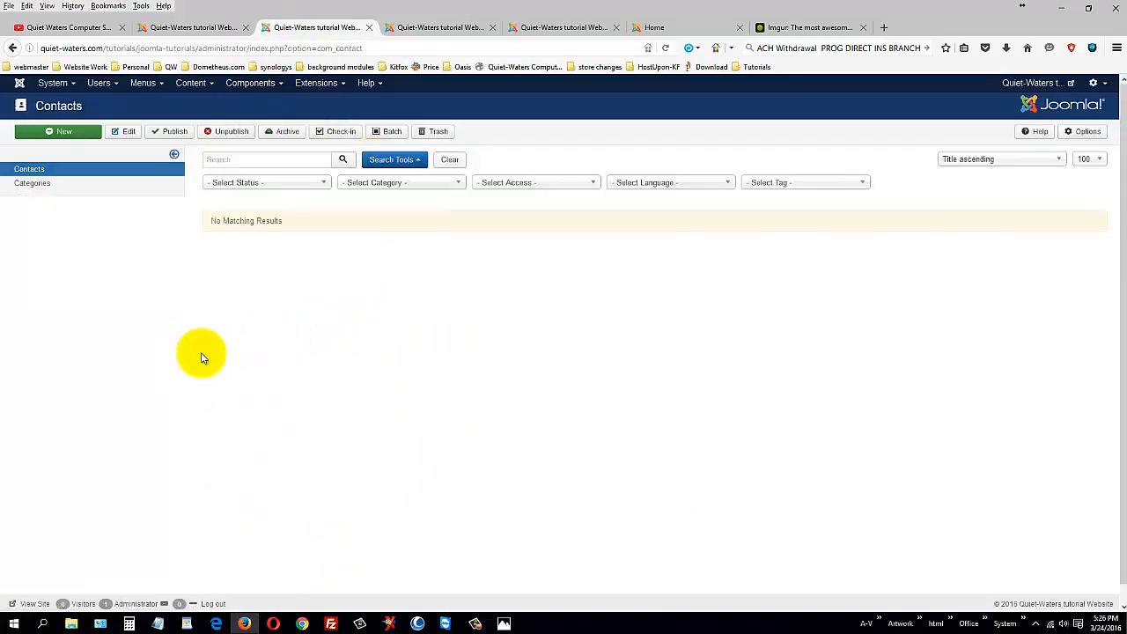
pyautogui.click(63, 131)
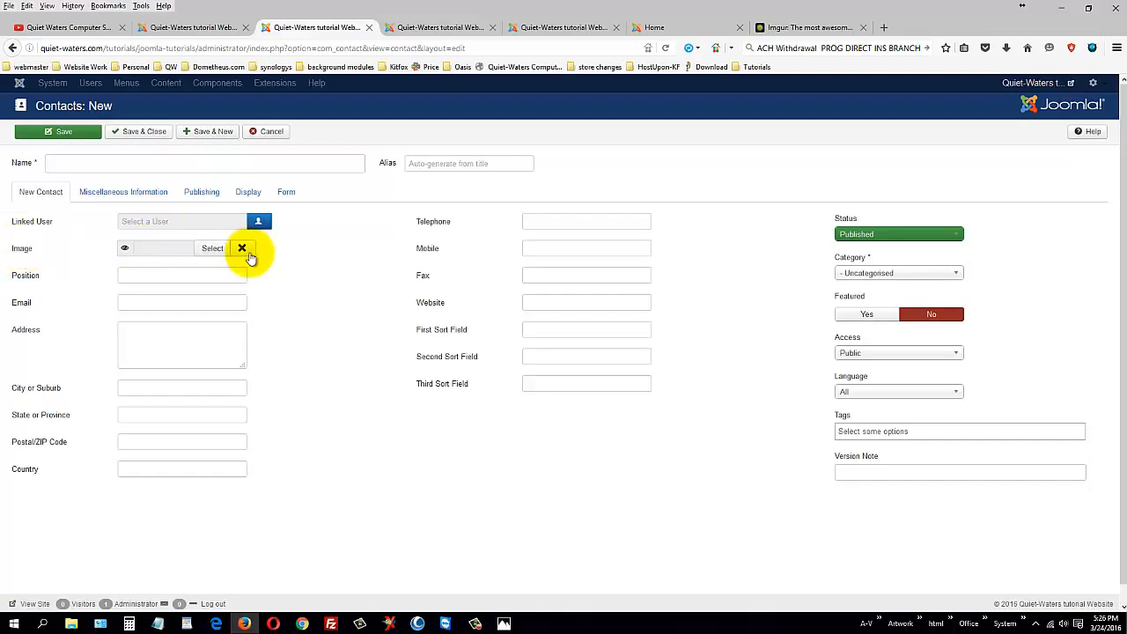
# Step: Browse the Miscellaneous Information, Publishing, Display and Form tabs, leaving the contact form on Use Global
pyautogui.click(123, 194)
pyautogui.scroll(-2, 717, 385)
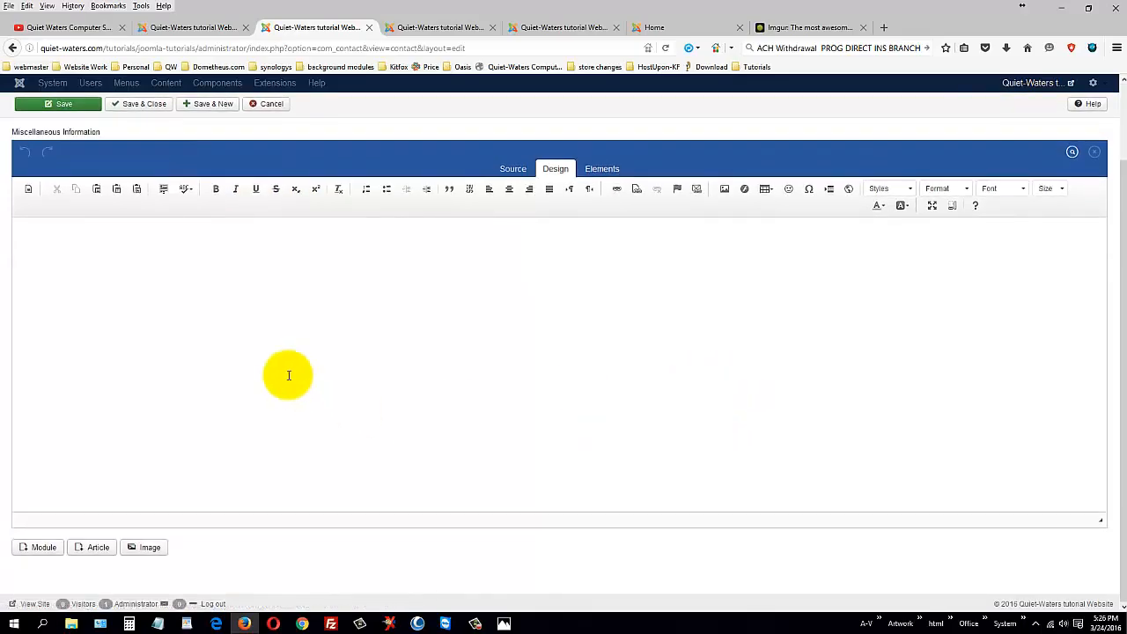
pyautogui.scroll(2, 709, 388)
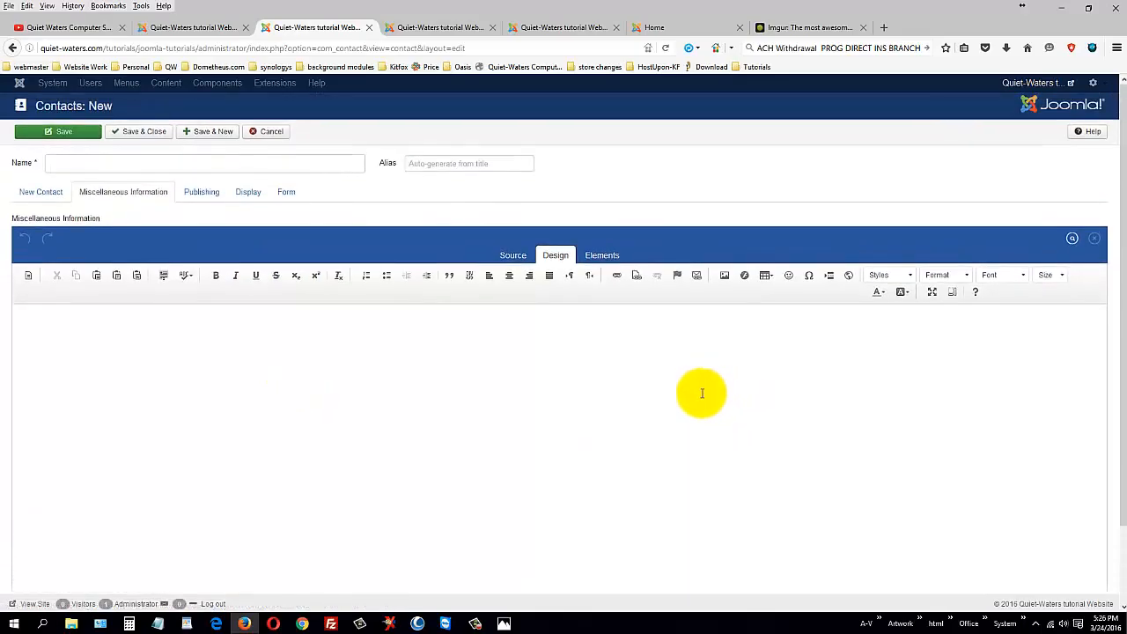
pyautogui.click(202, 194)
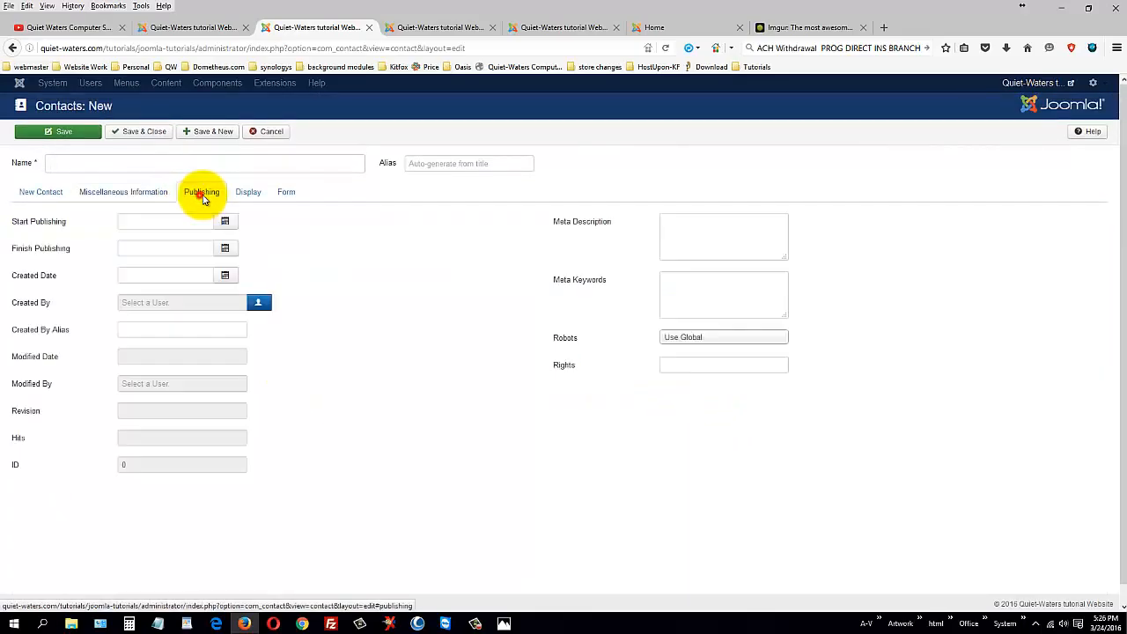
pyautogui.click(253, 197)
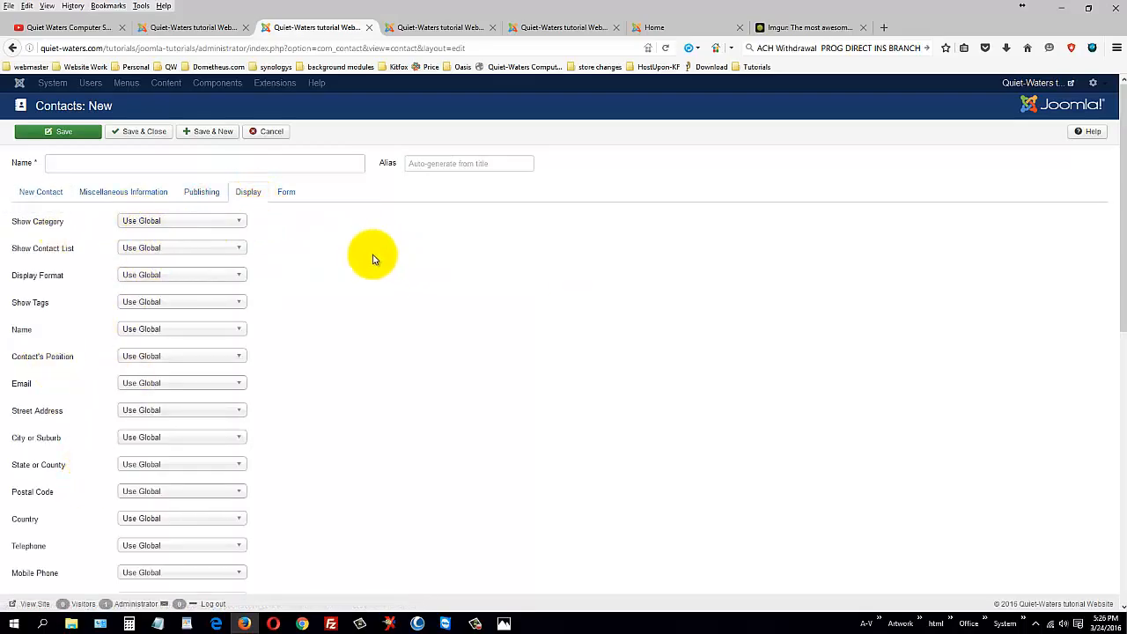
pyautogui.click(287, 193)
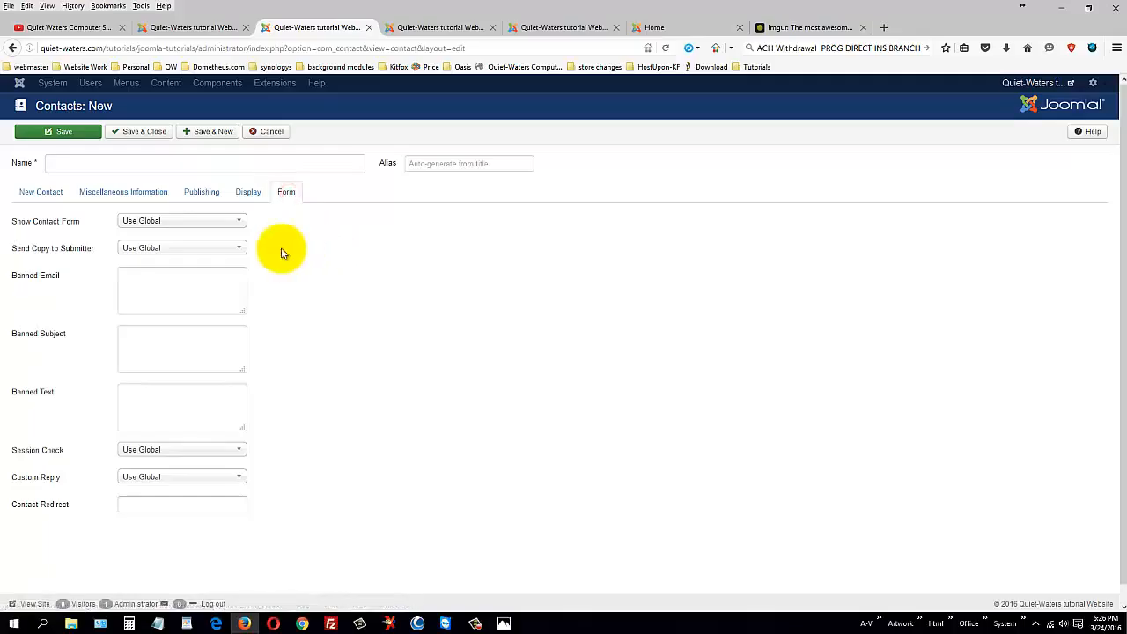
pyautogui.click(216, 222)
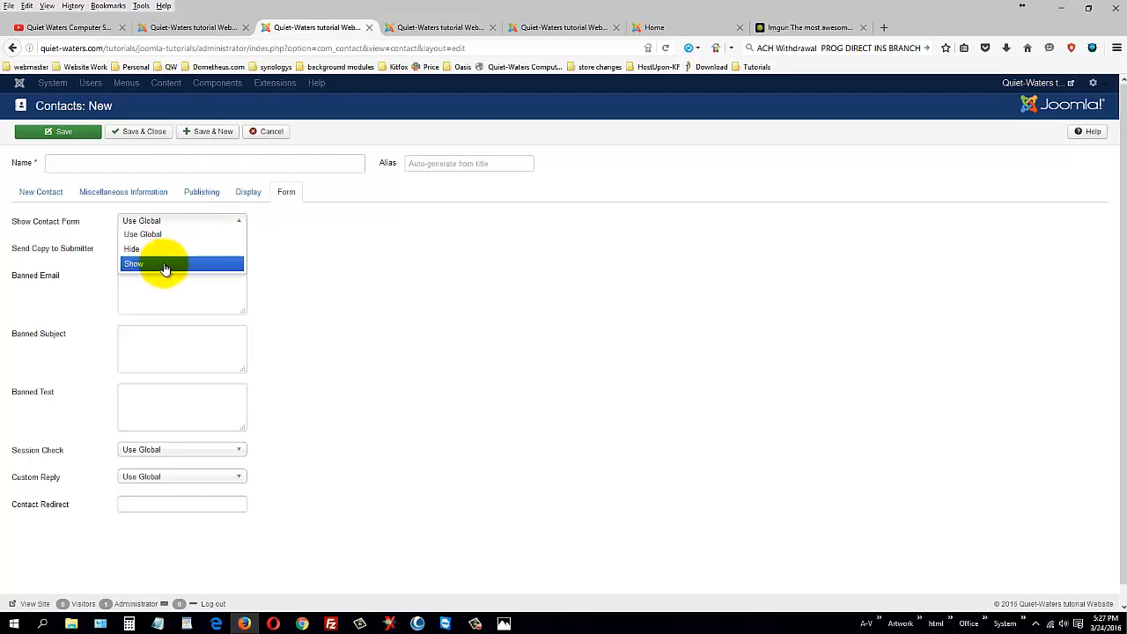
pyautogui.click(350, 252)
pyautogui.click(43, 197)
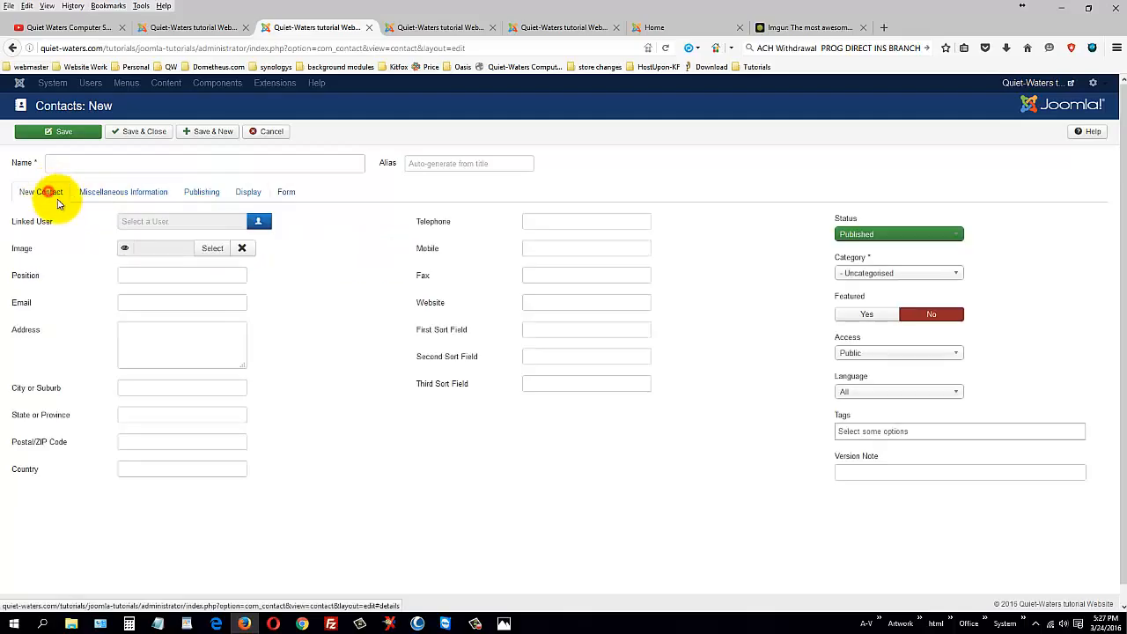
# Step: Enter the contact's first name, then move to Position and the Miscellaneous Information editor
pyautogui.click(150, 167)
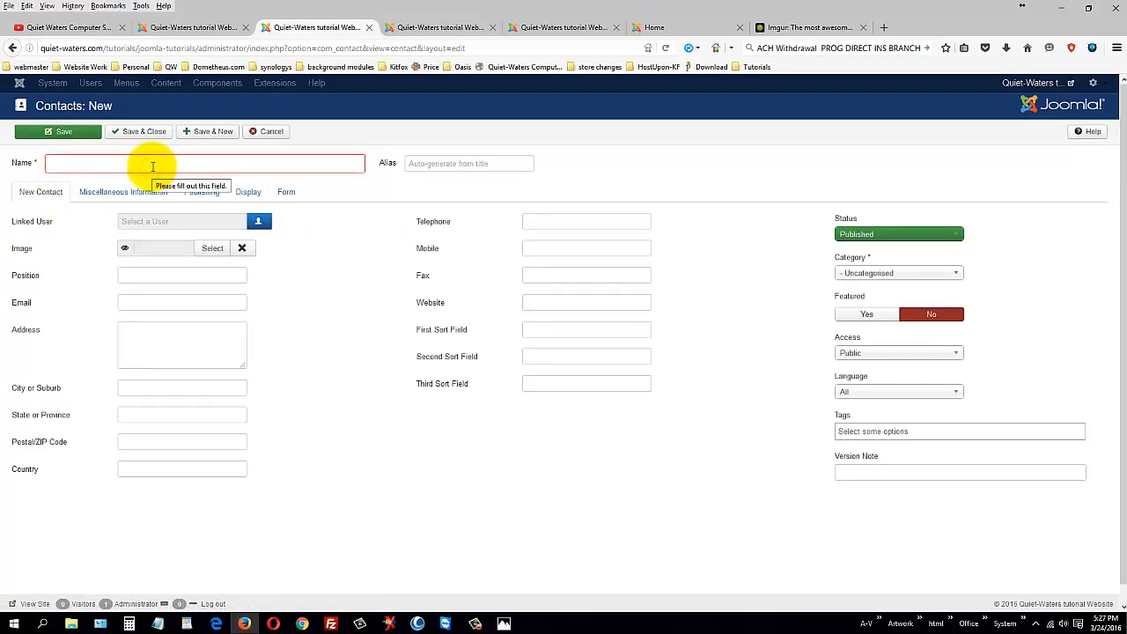
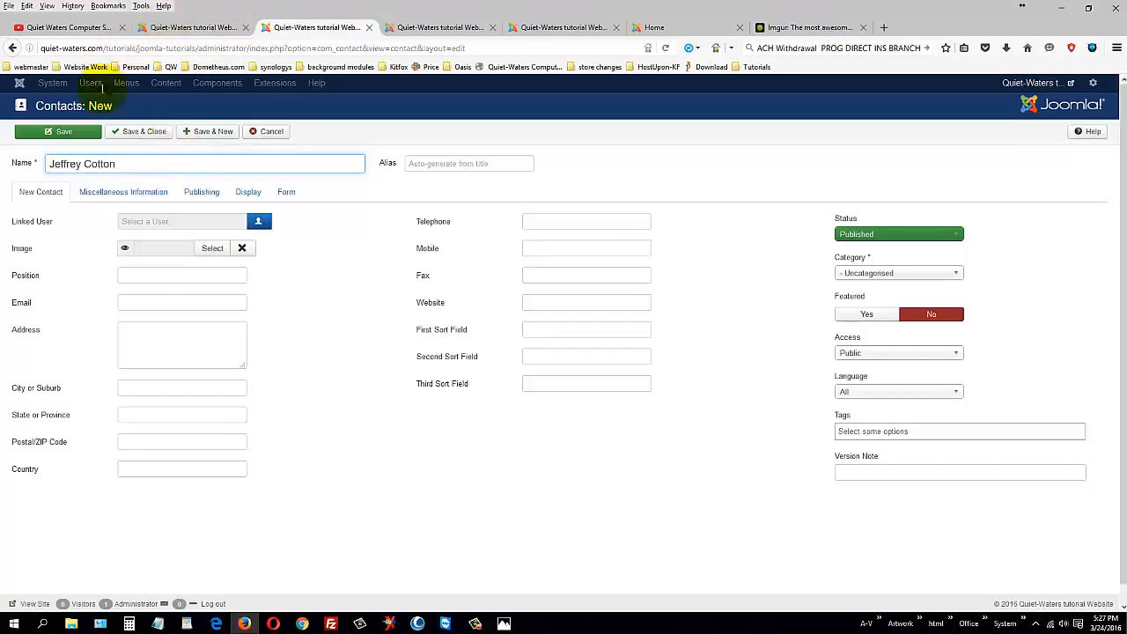
pyautogui.click(154, 273)
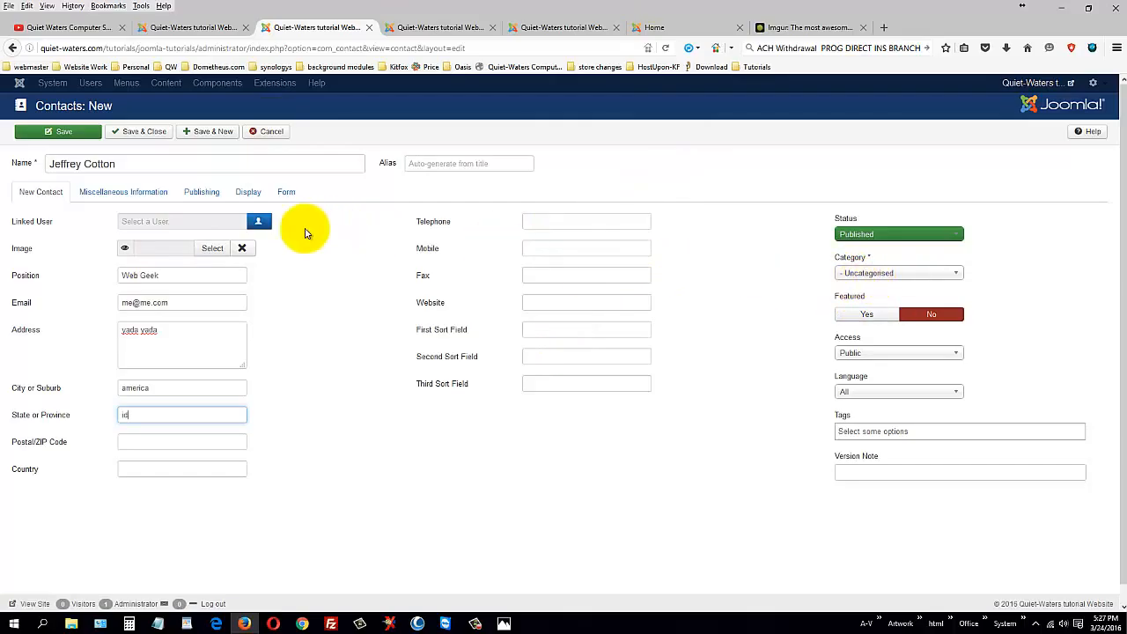
pyautogui.click(107, 199)
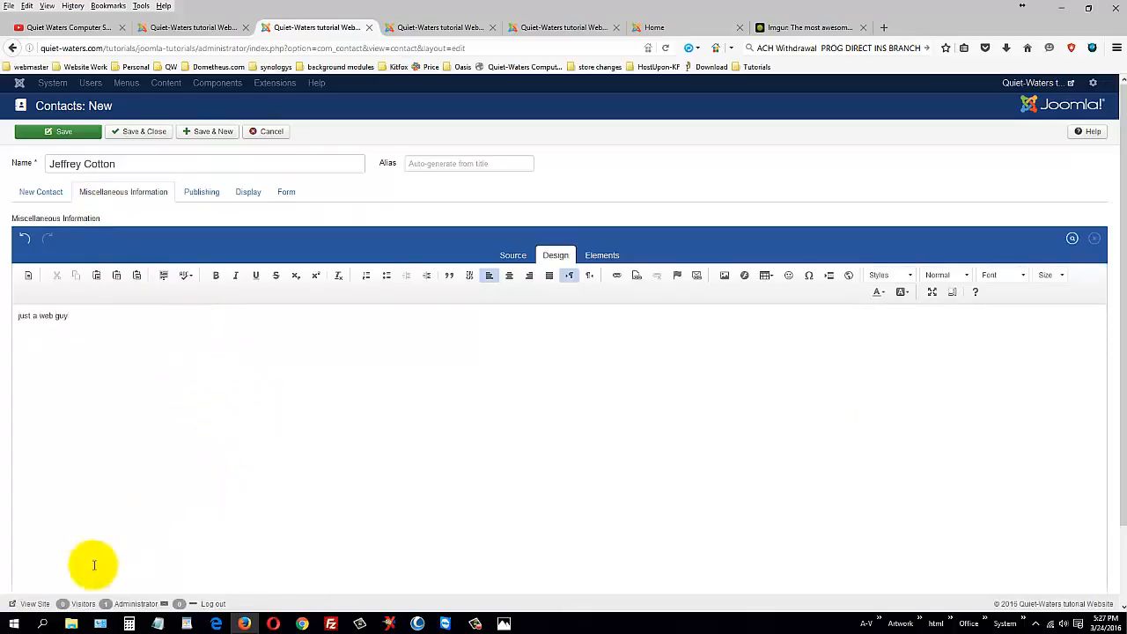
# Step: Insert the kitten picture from the images-test folder below 'just a web guy' in the description
pyautogui.scroll(-2, 130, 530)
pyautogui.click(137, 548)
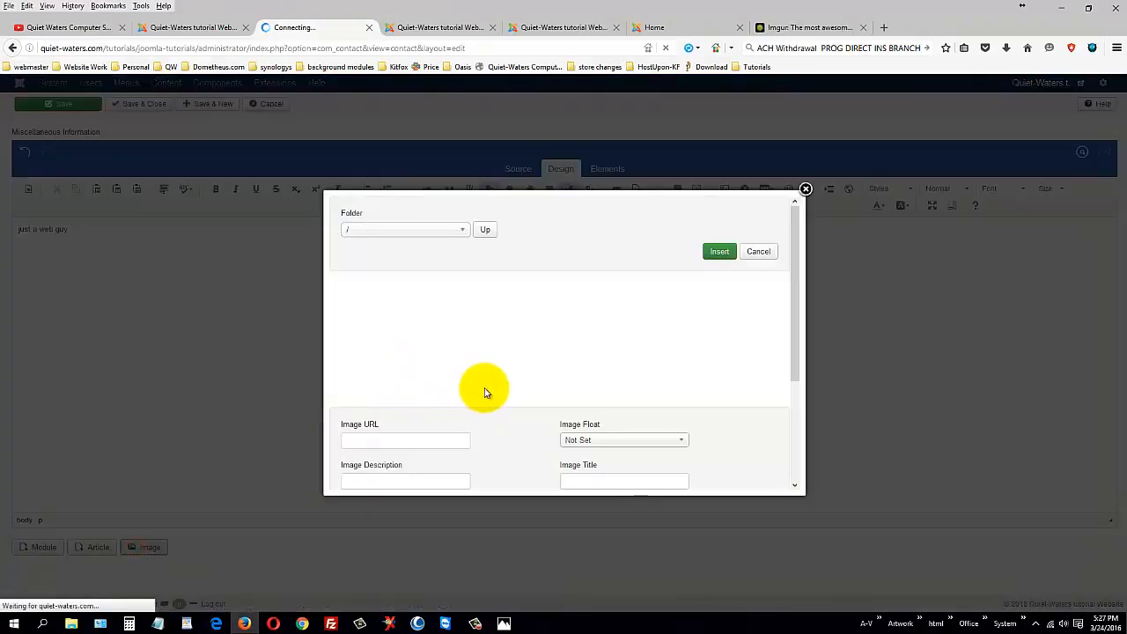
pyautogui.click(365, 306)
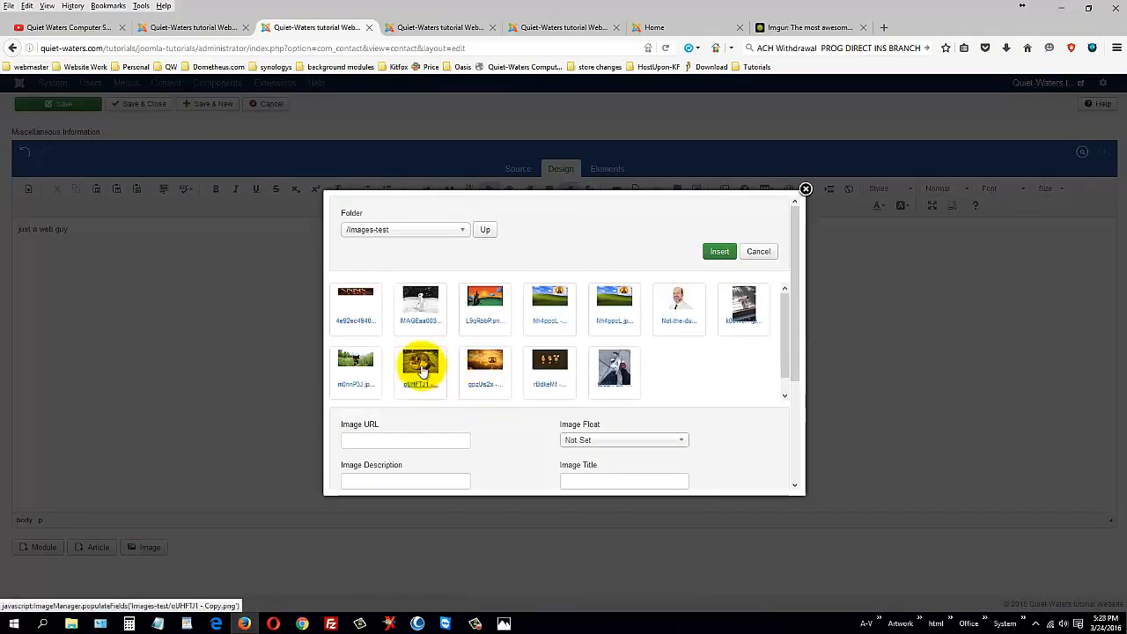
pyautogui.click(425, 364)
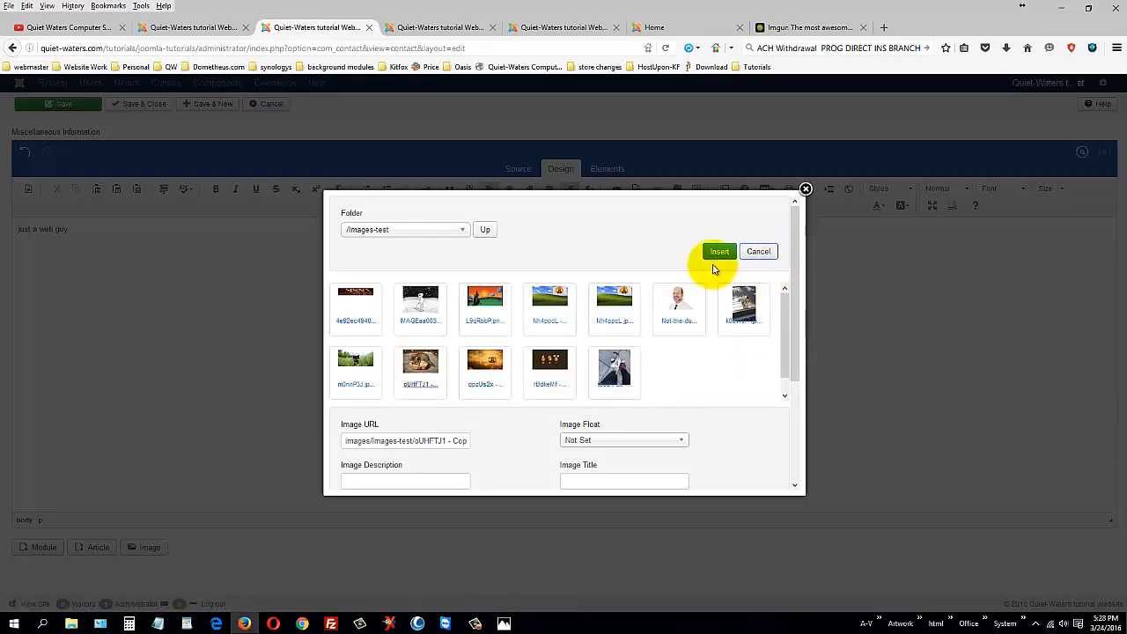
pyautogui.click(712, 253)
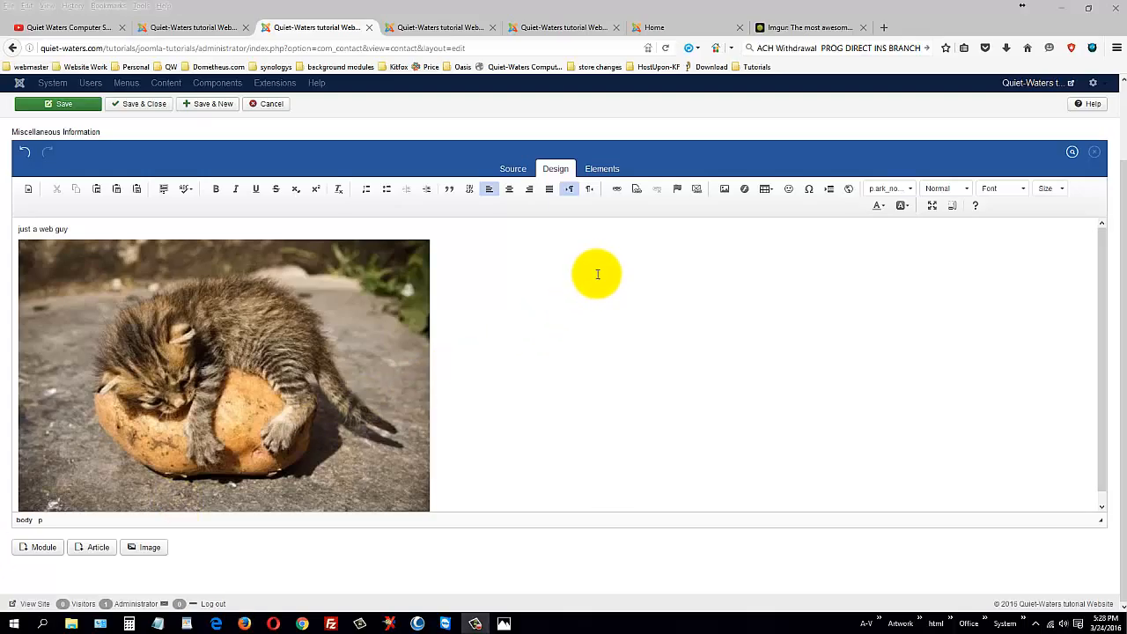
# Step: Set Show Contact Form to Show in the contact's Form settings
pyautogui.scroll(2, 591, 319)
pyautogui.click(210, 192)
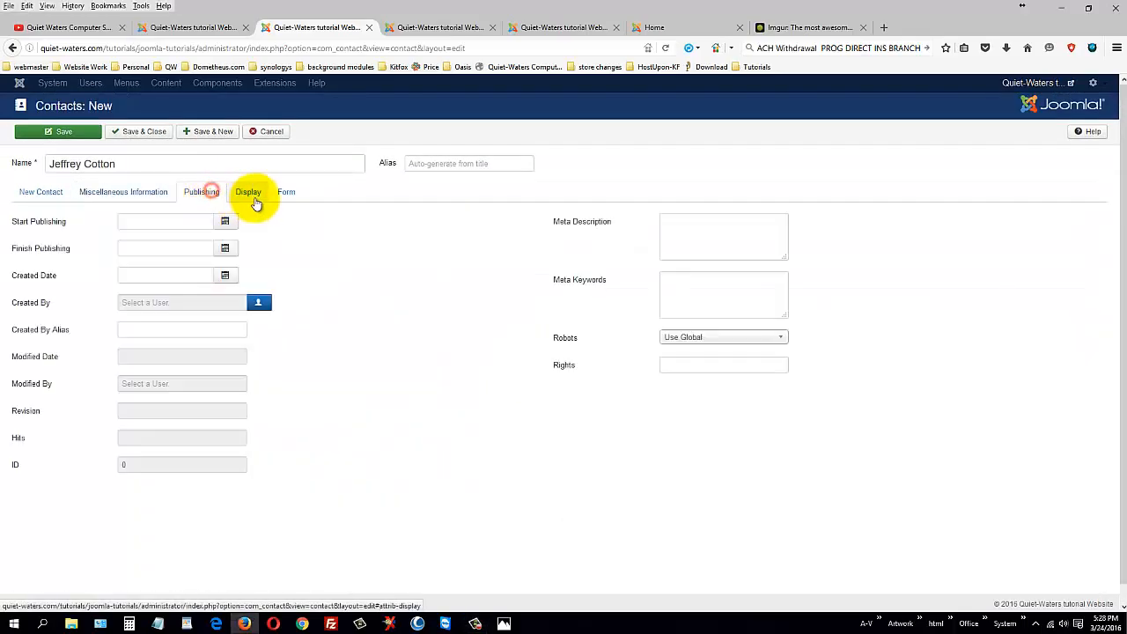
pyautogui.click(254, 196)
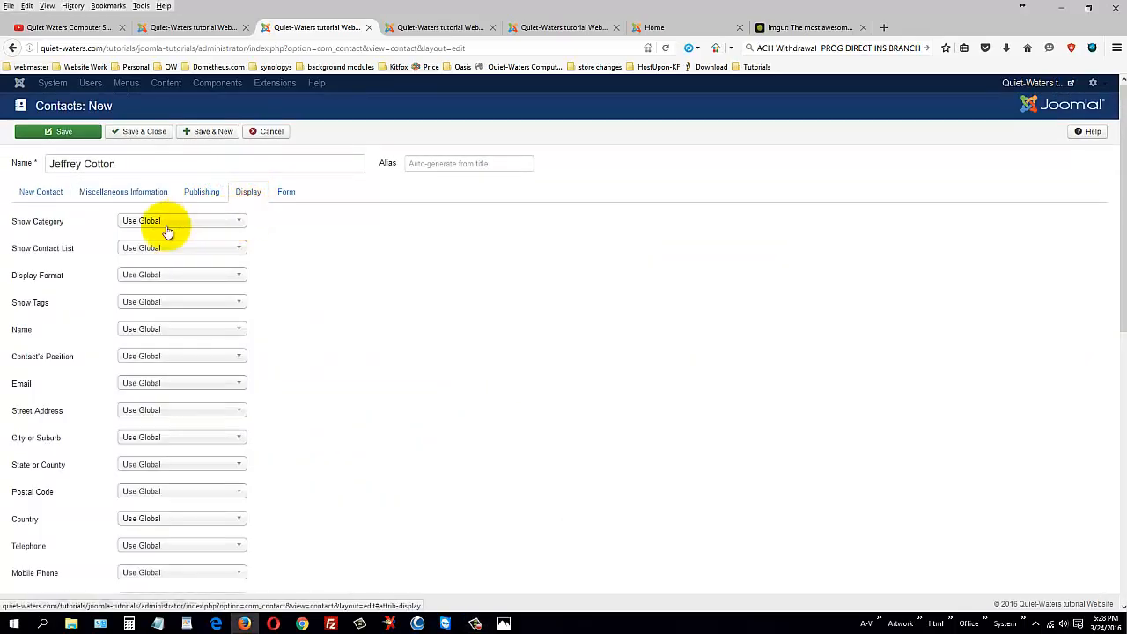
pyautogui.click(288, 191)
pyautogui.click(202, 221)
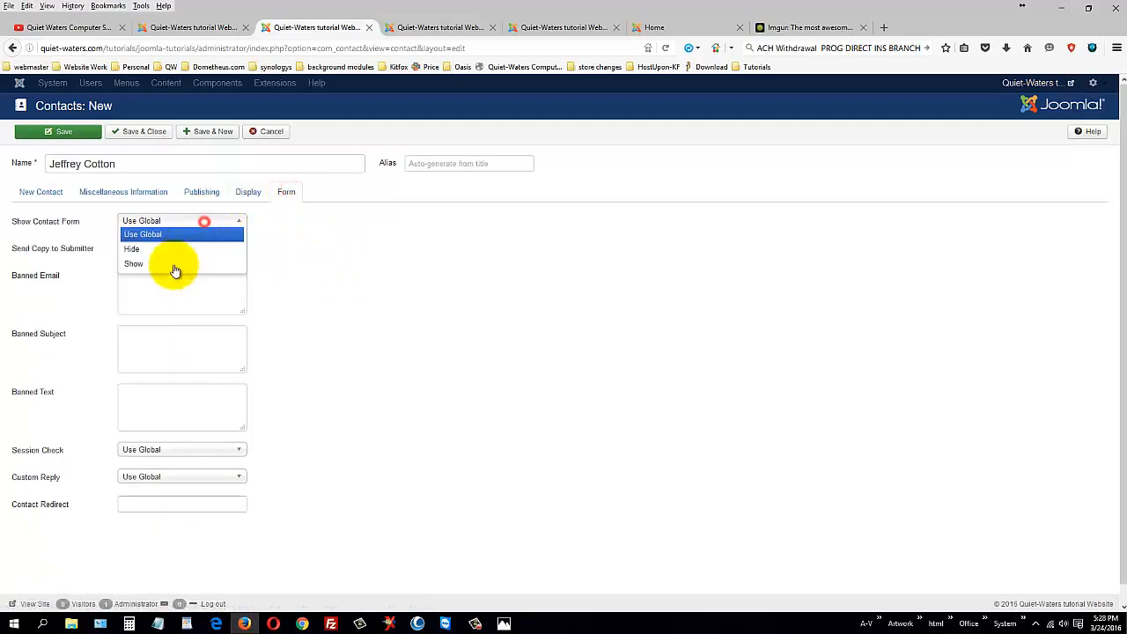
pyautogui.click(171, 265)
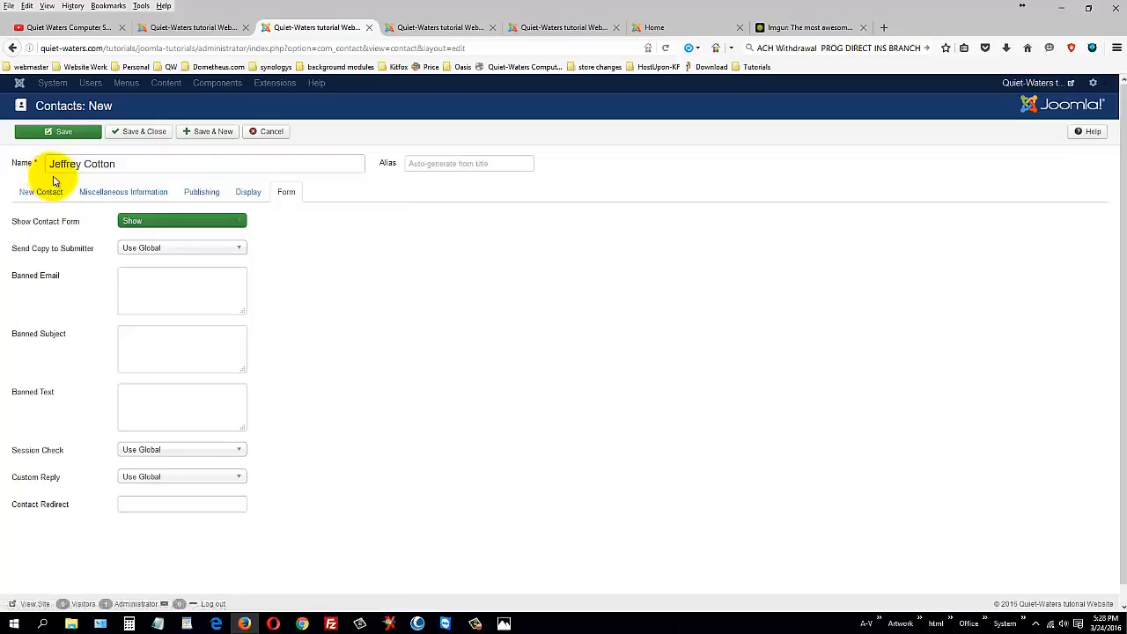
# Step: Save the new contact so it is listed as ID 1 under Uncategorised
pyautogui.click(152, 133)
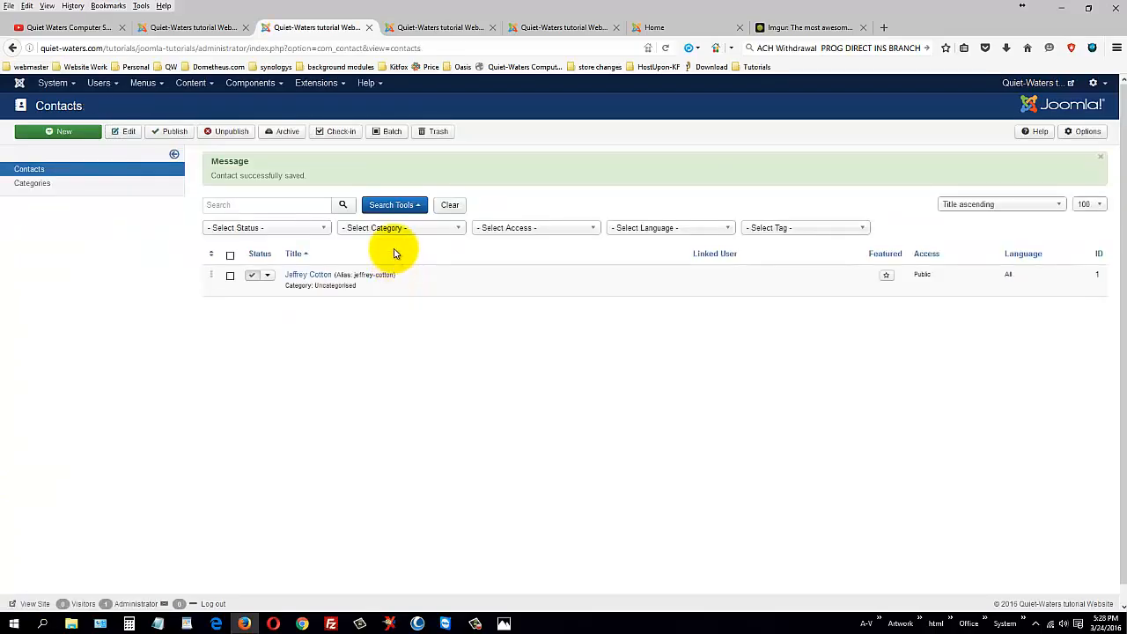
pyautogui.click(143, 83)
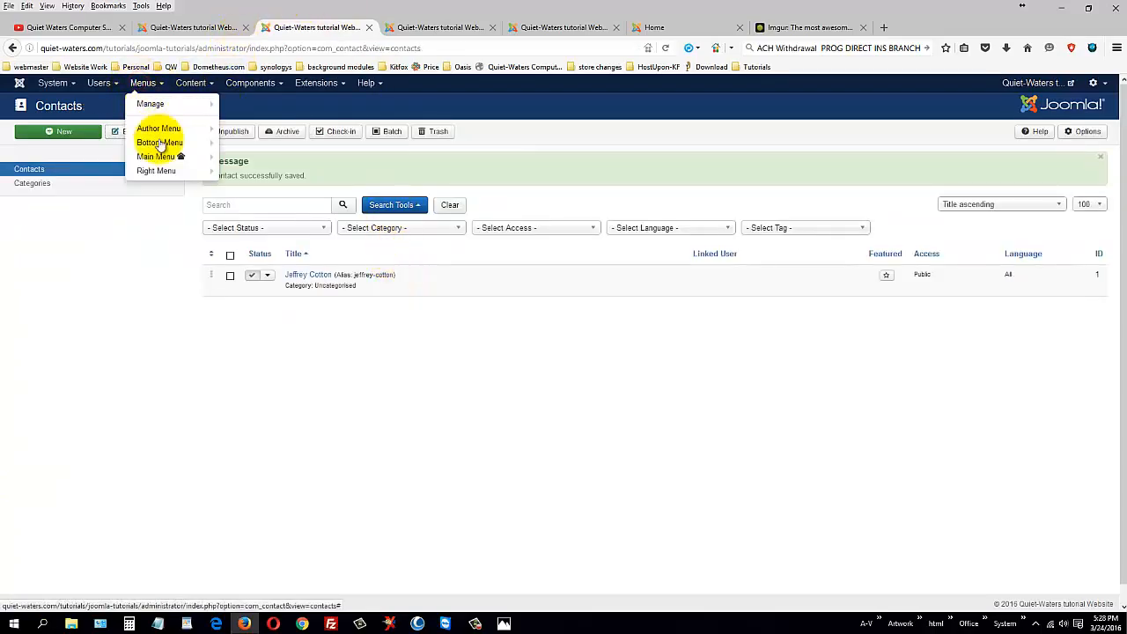
pyautogui.moveTo(178, 162)
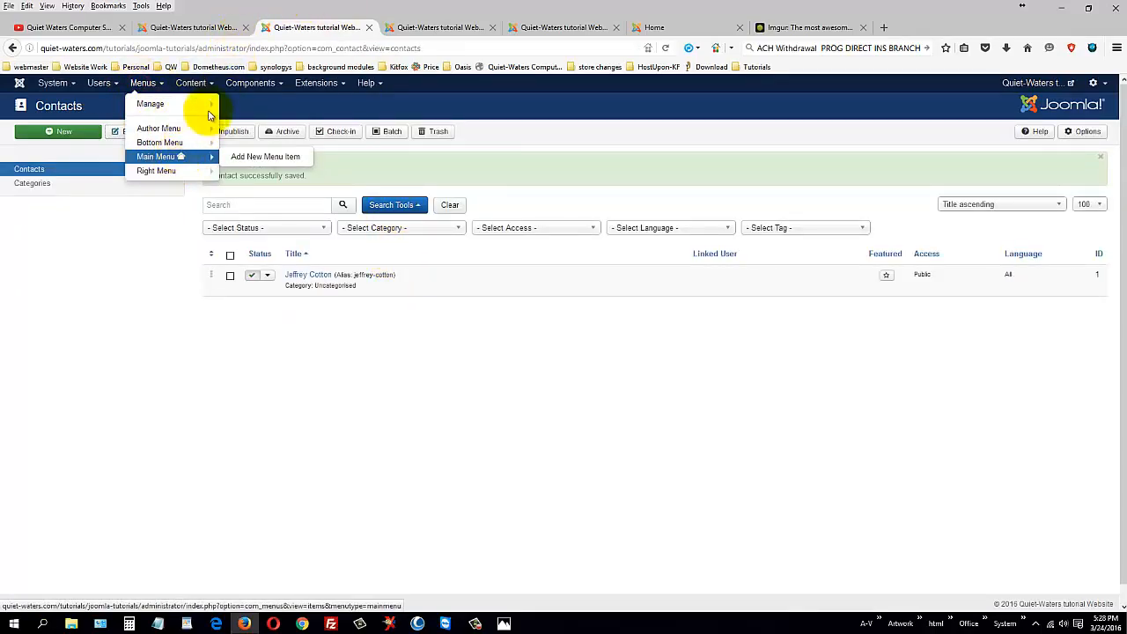
# Step: Glance at the site front page and the Banners page, then return to Contacts
pyautogui.click(693, 26)
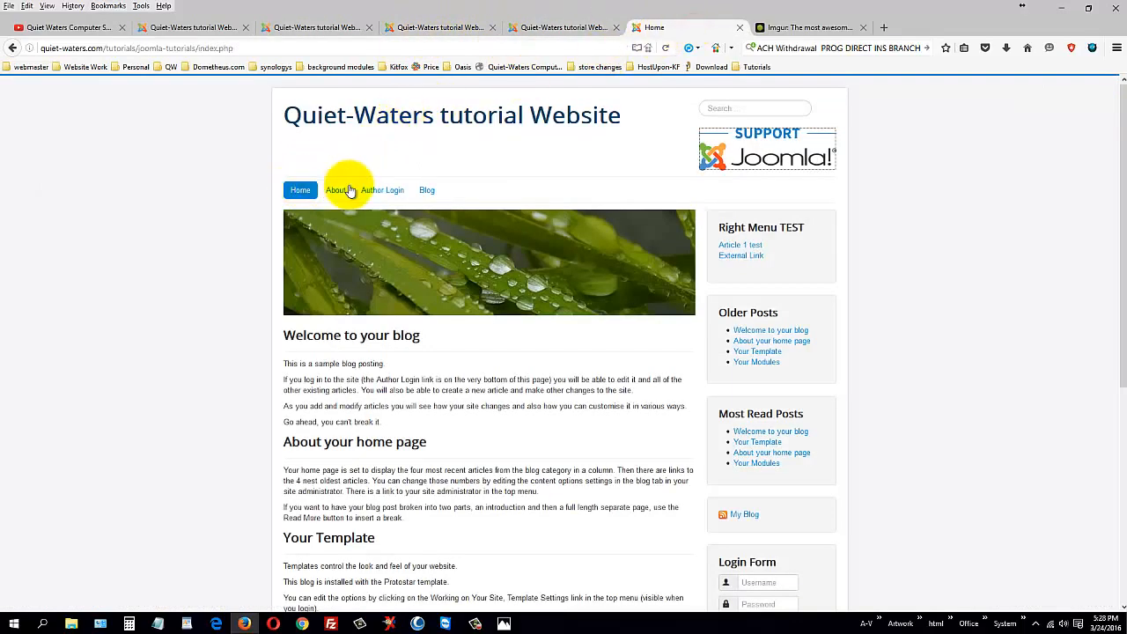
pyautogui.click(224, 31)
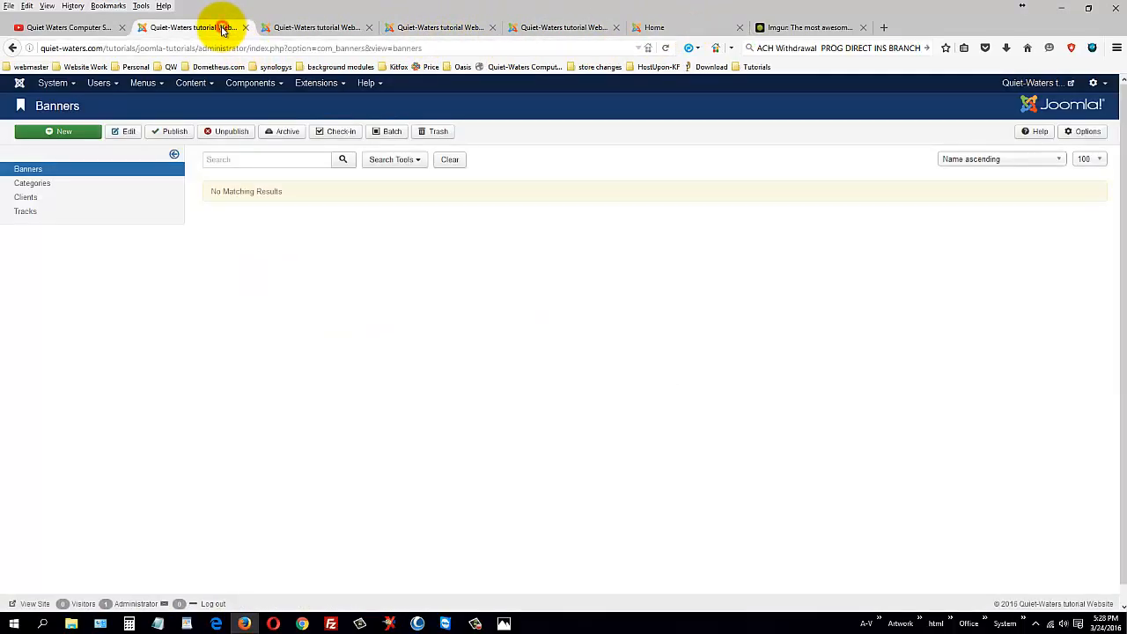
pyautogui.click(298, 29)
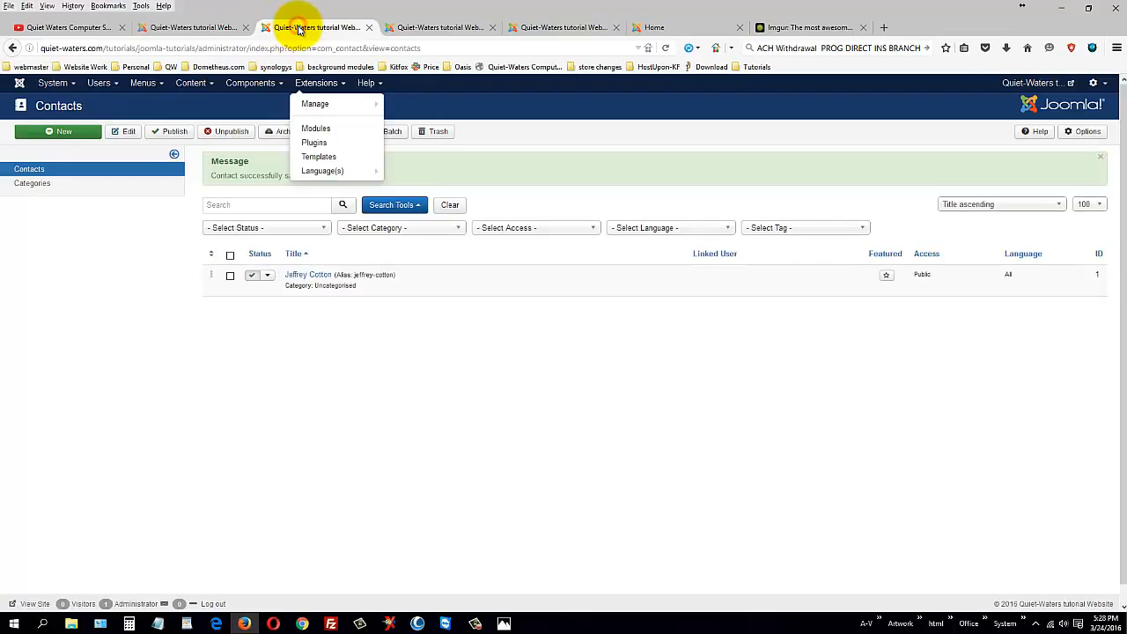
# Step: Start a new Main Menu item and enter its menu title
pyautogui.moveTo(148, 85)
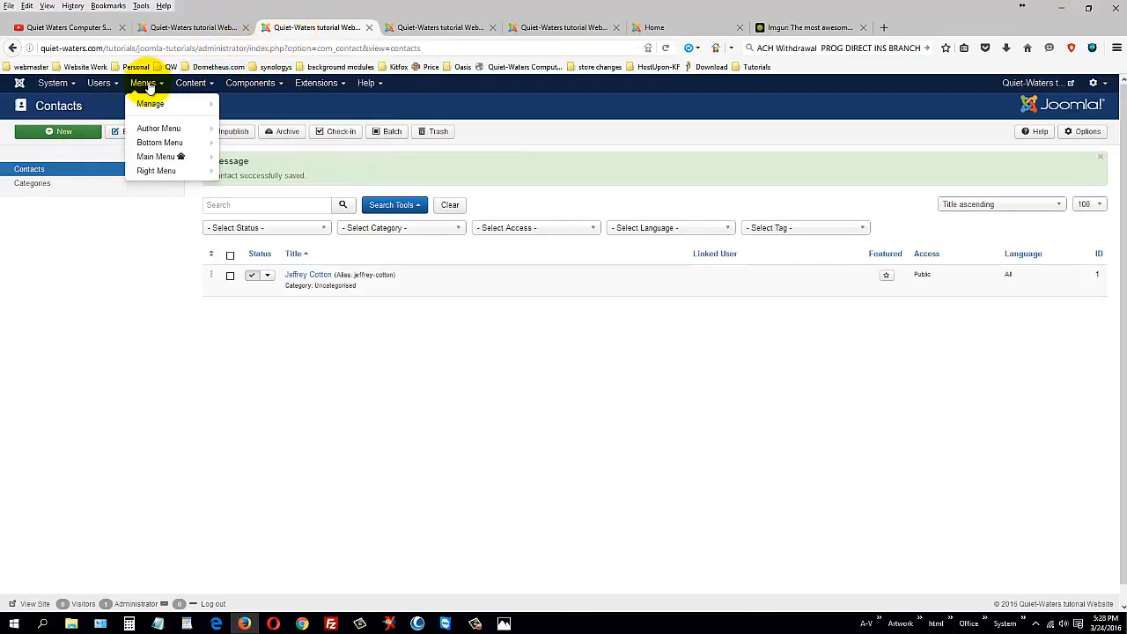
pyautogui.moveTo(150, 156)
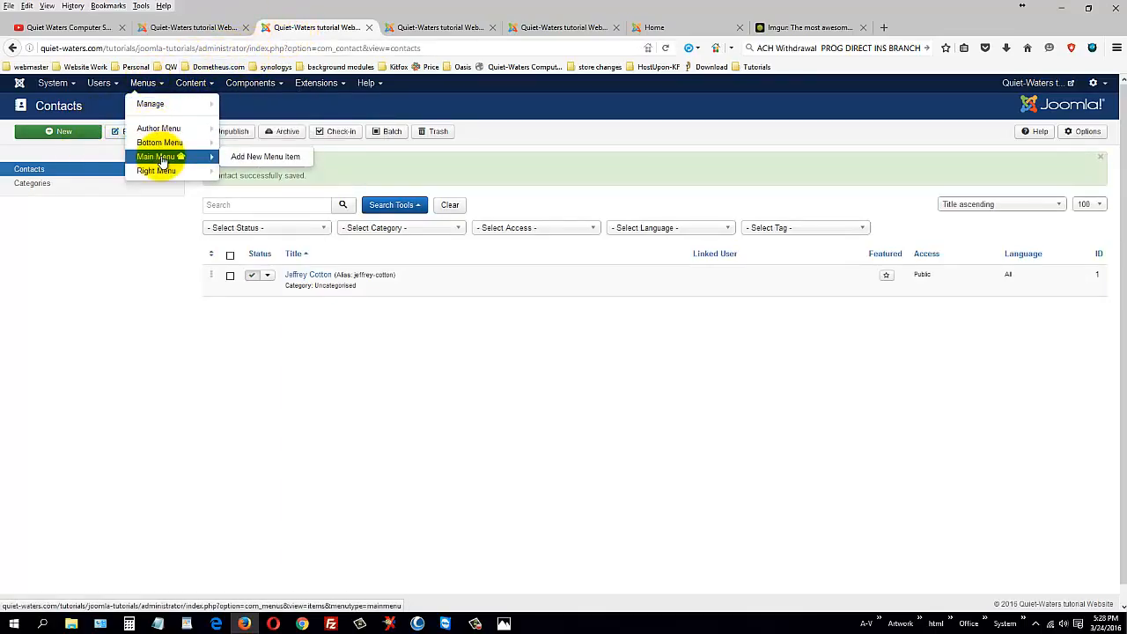
pyautogui.click(247, 156)
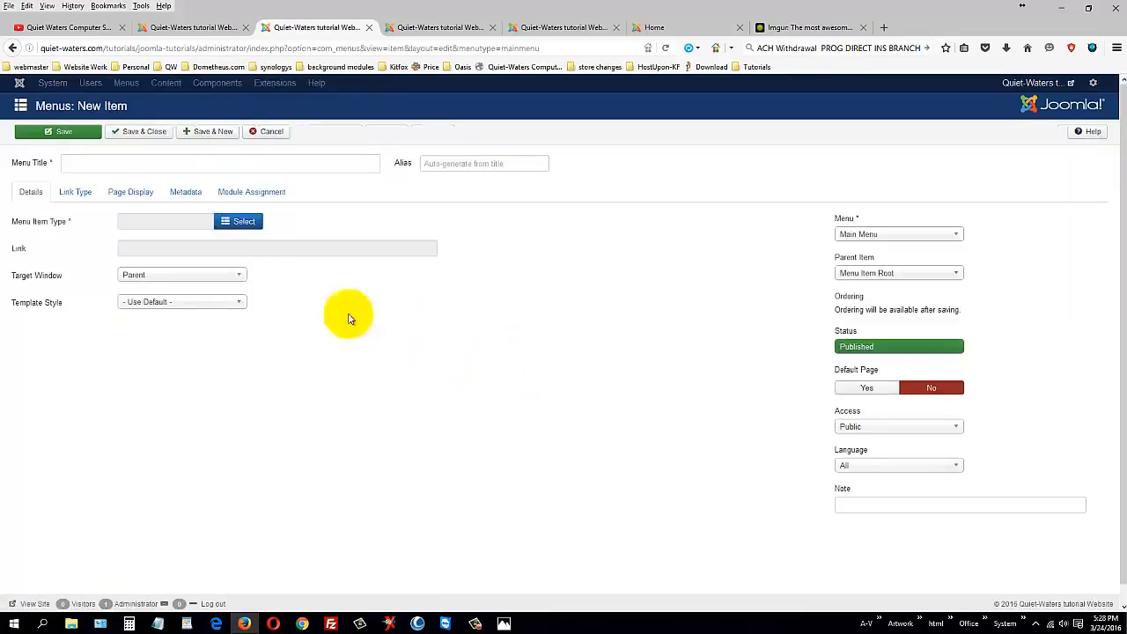
pyautogui.click(157, 161)
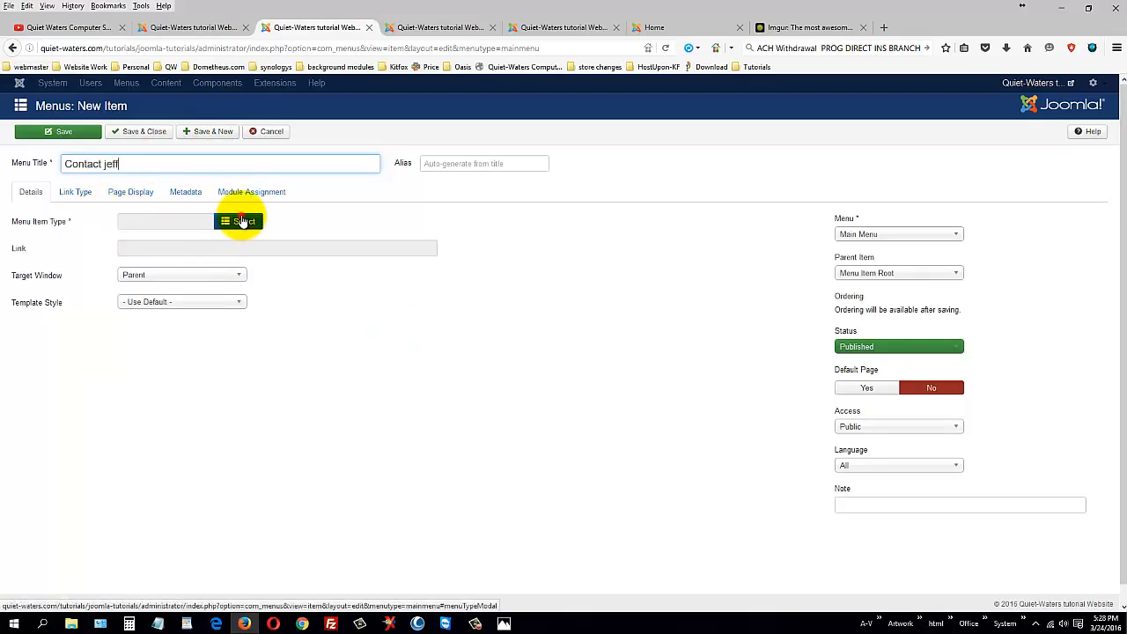
# Step: Make the item a Contacts > Single Contact link to the site's only contact
pyautogui.click(243, 220)
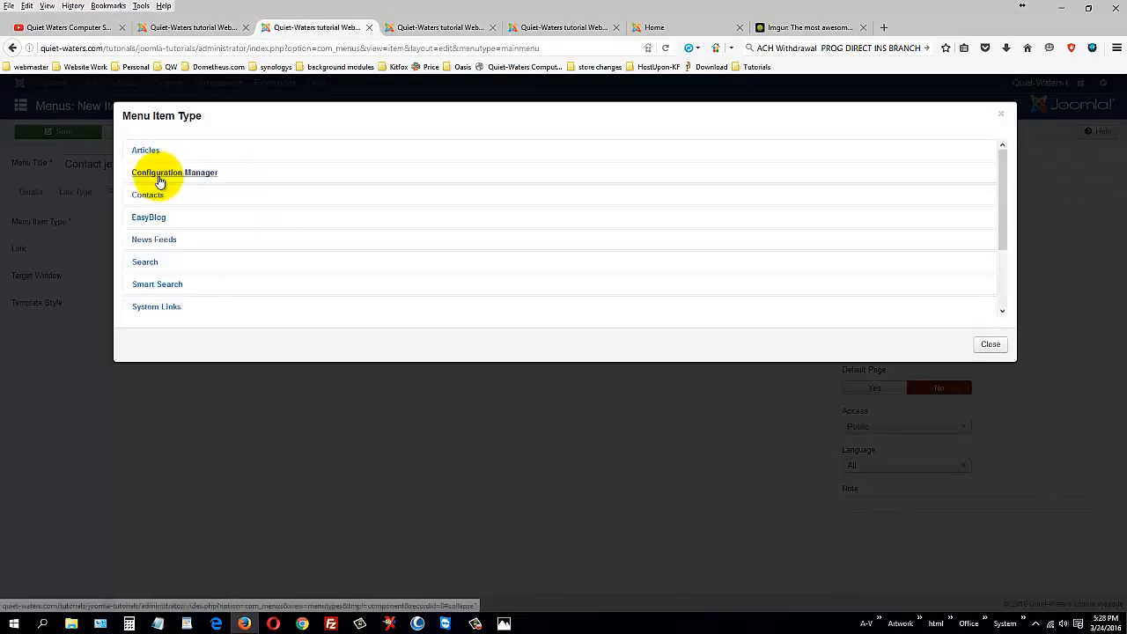
pyautogui.click(157, 201)
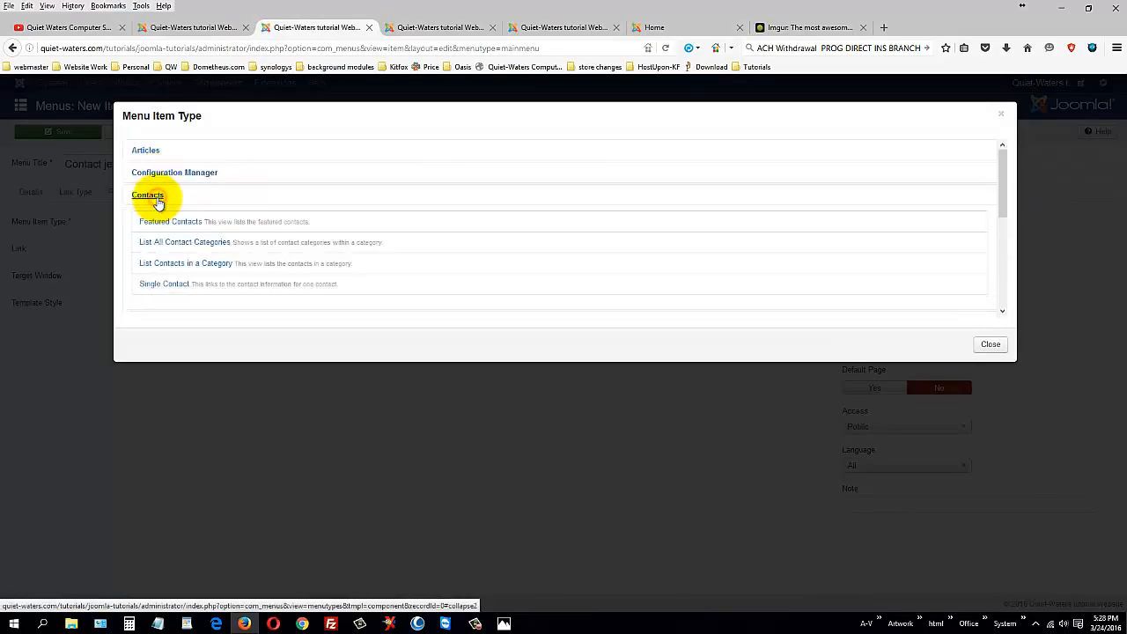
pyautogui.click(164, 287)
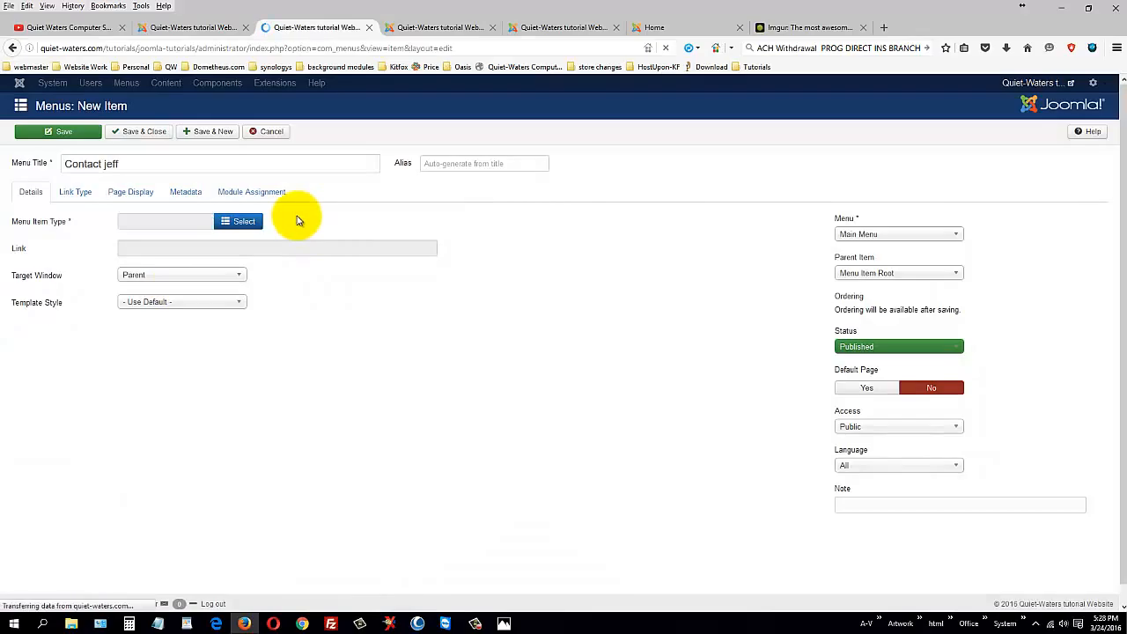
pyautogui.click(234, 250)
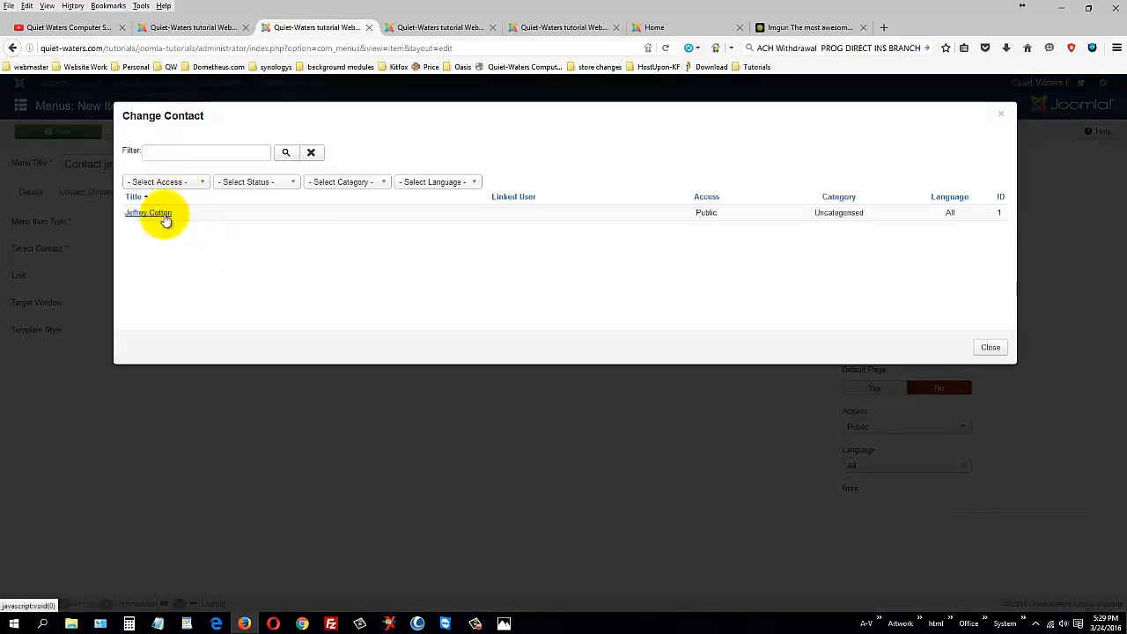
pyautogui.click(166, 214)
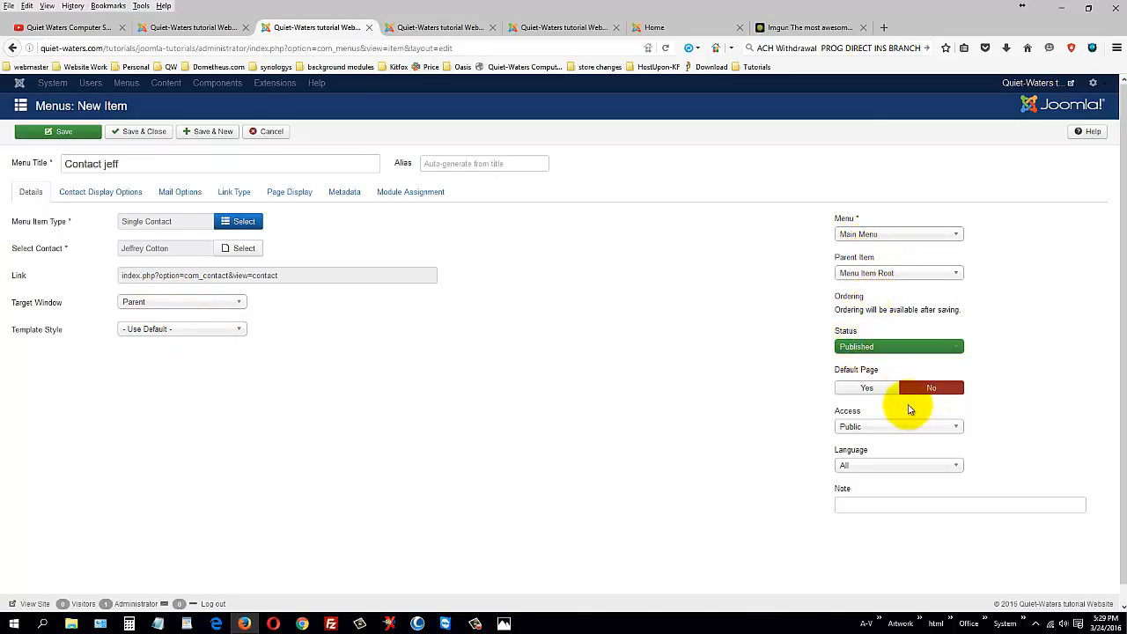
# Step: Fill in the Browser Page Title on the Page Display tab to match the item
pyautogui.click(141, 201)
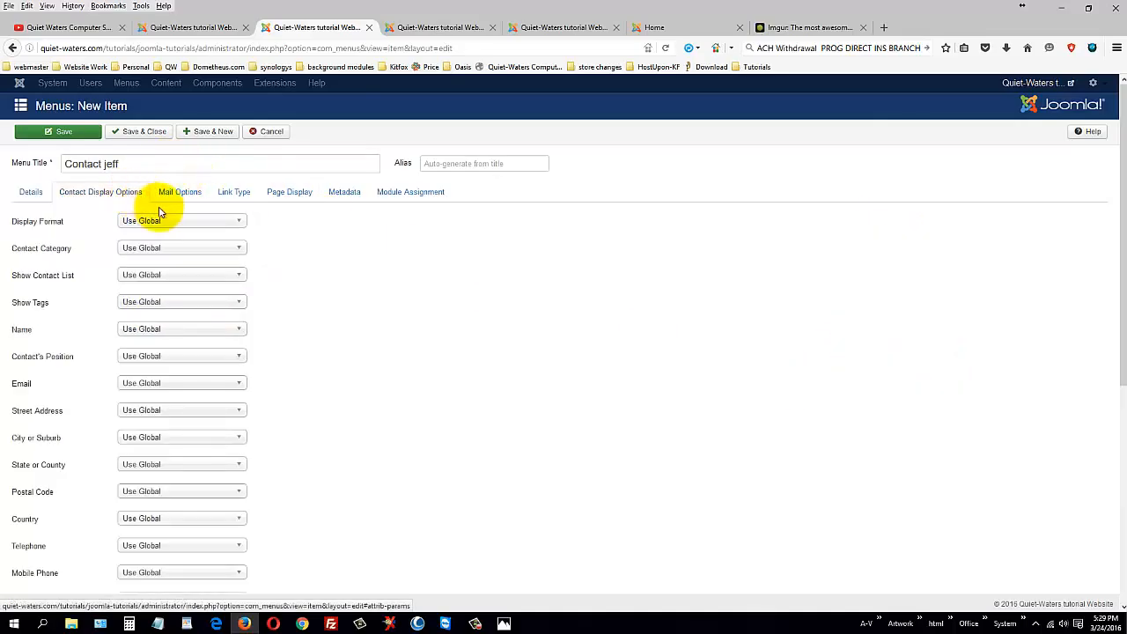
pyautogui.scroll(-4, 282, 405)
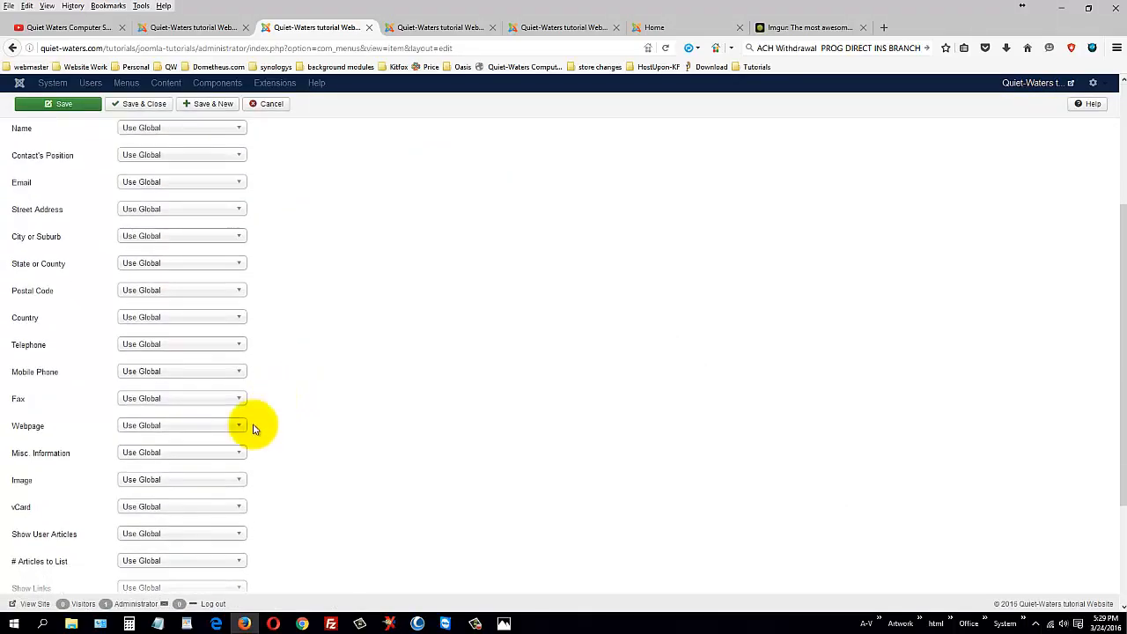
pyautogui.scroll(5, 217, 431)
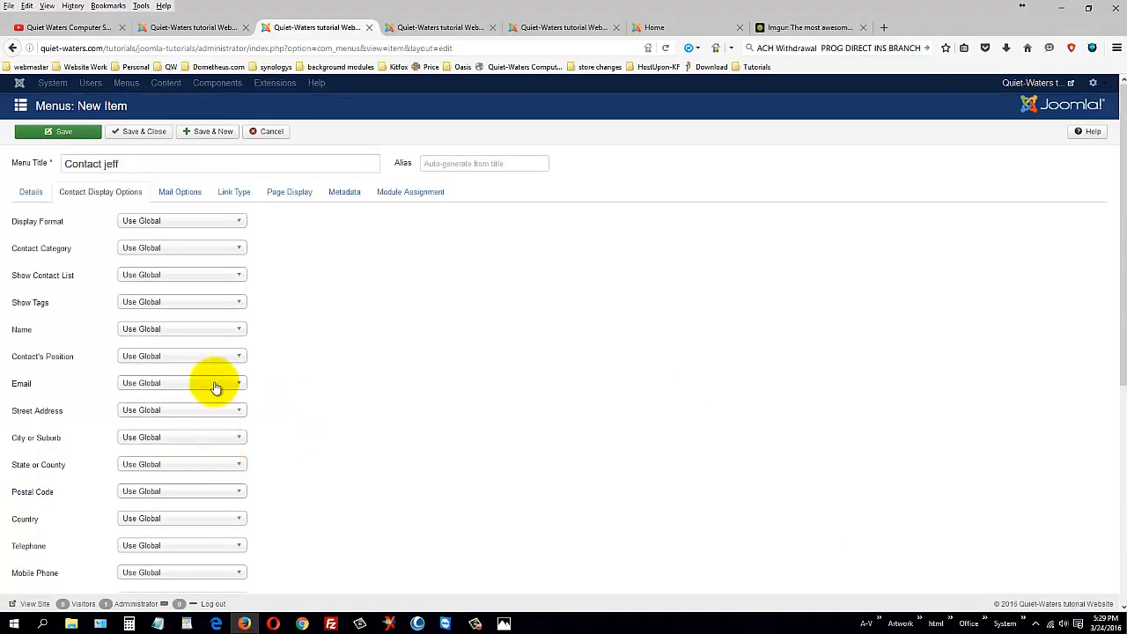
pyautogui.click(181, 192)
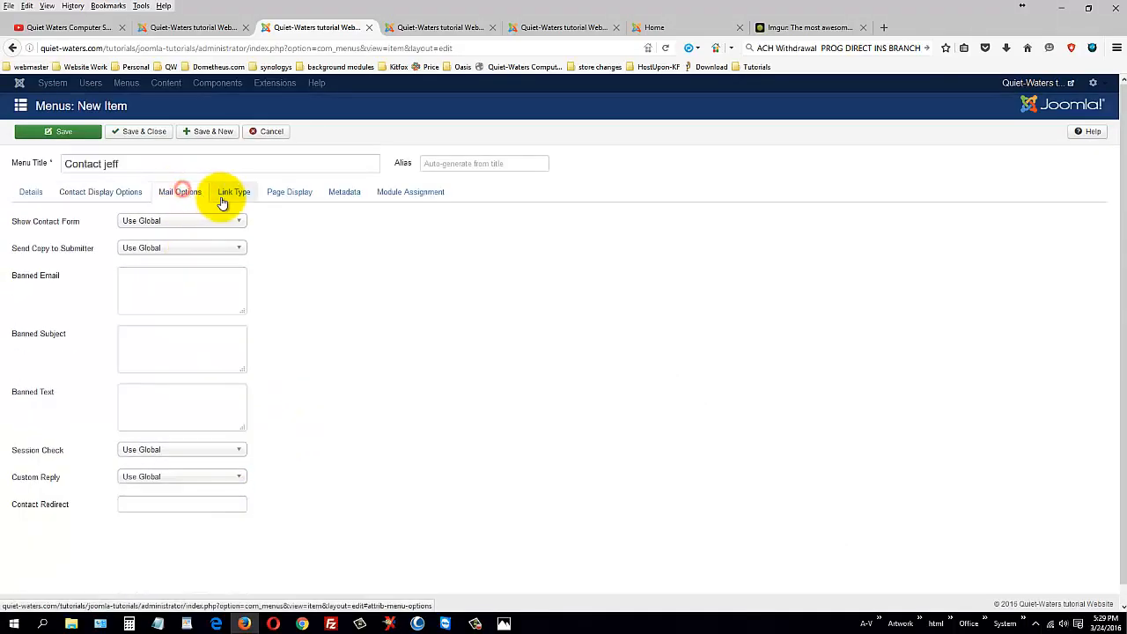
pyautogui.click(285, 196)
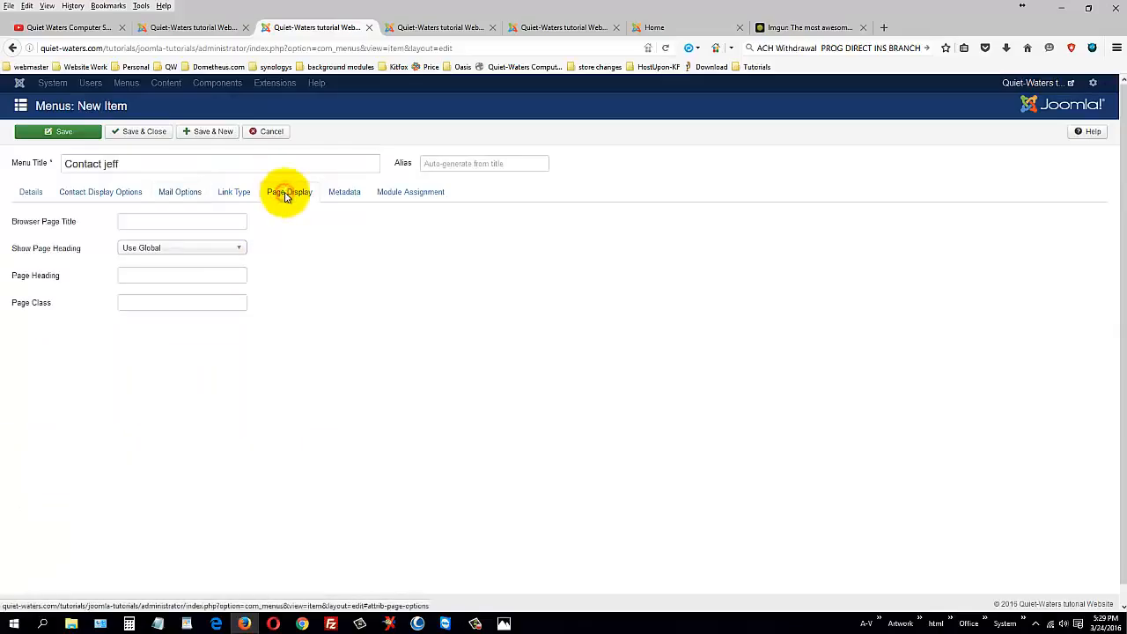
pyautogui.click(192, 222)
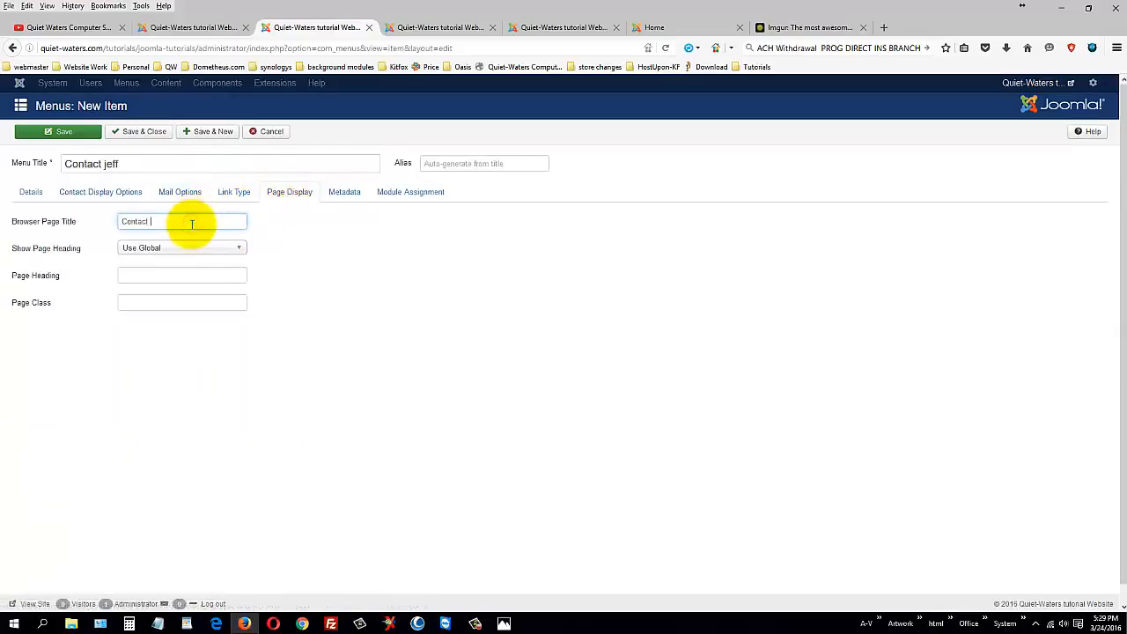
# Step: Save and close the contact menu item and view the front page's new link
pyautogui.click(346, 192)
pyautogui.click(412, 196)
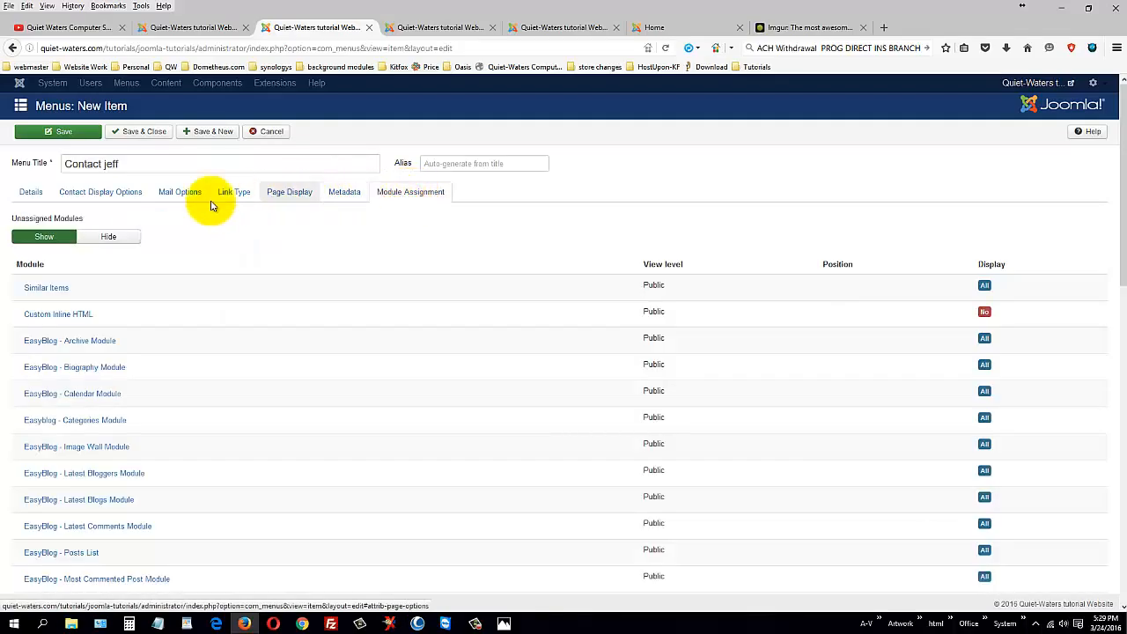
pyautogui.click(30, 191)
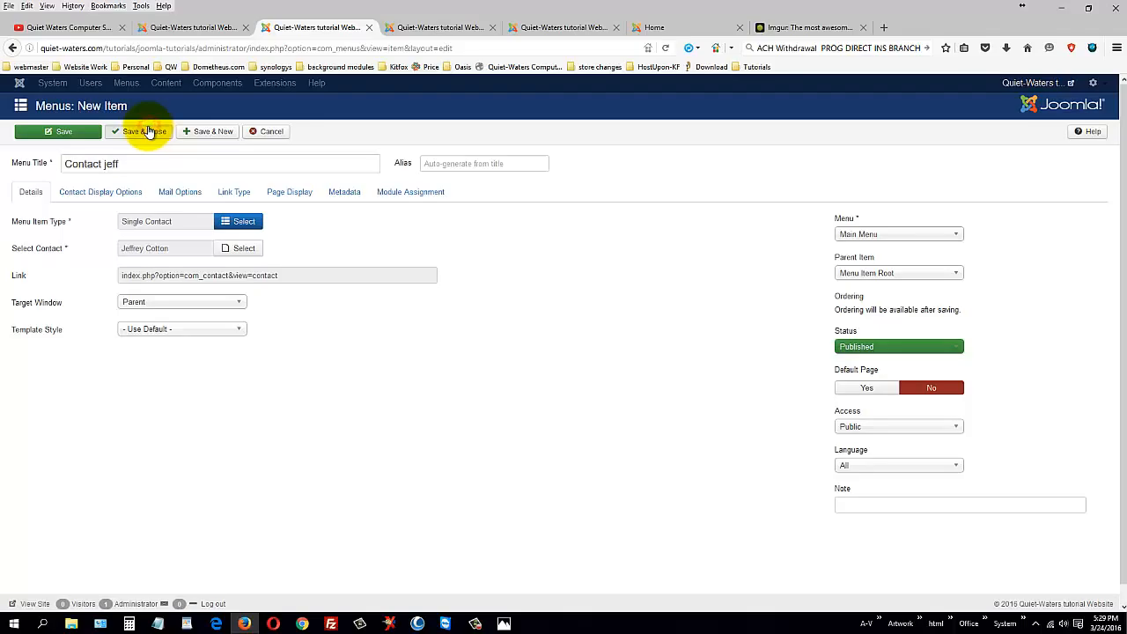
pyautogui.click(148, 131)
pyautogui.click(687, 27)
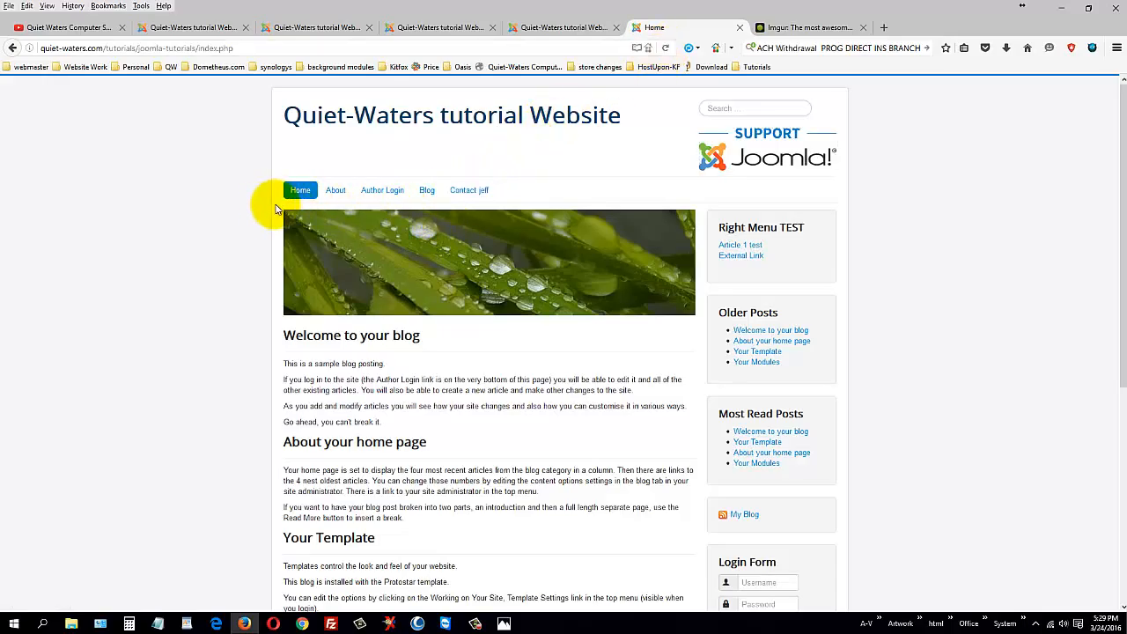
# Step: Open the new contact page from the site menu and expand its Contact Form
pyautogui.click(478, 195)
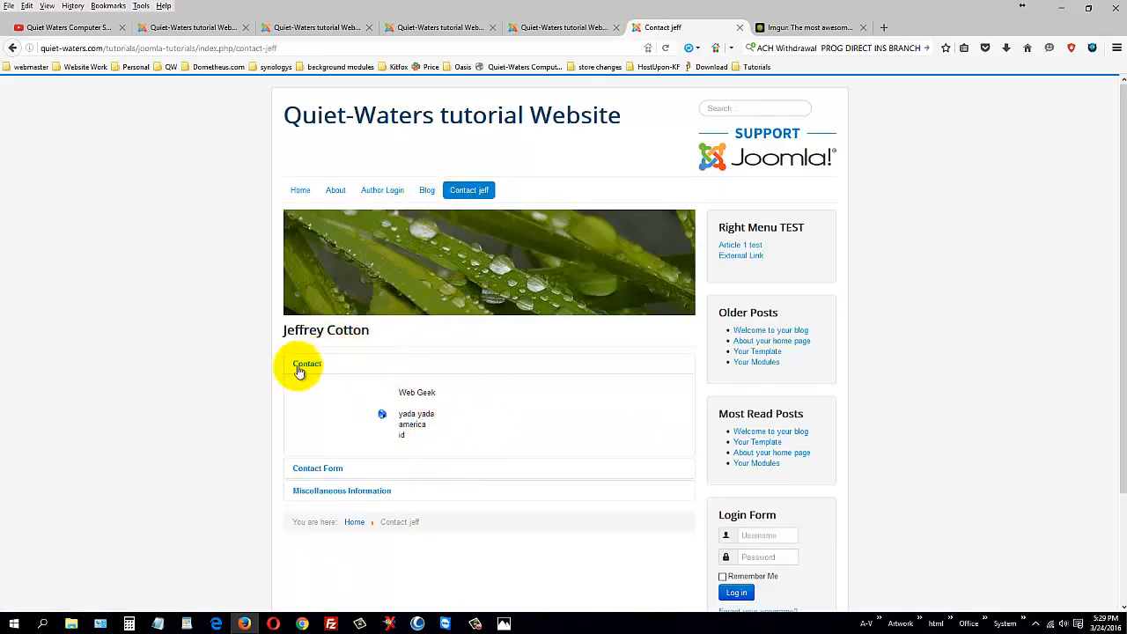
pyautogui.scroll(-3, 470, 420)
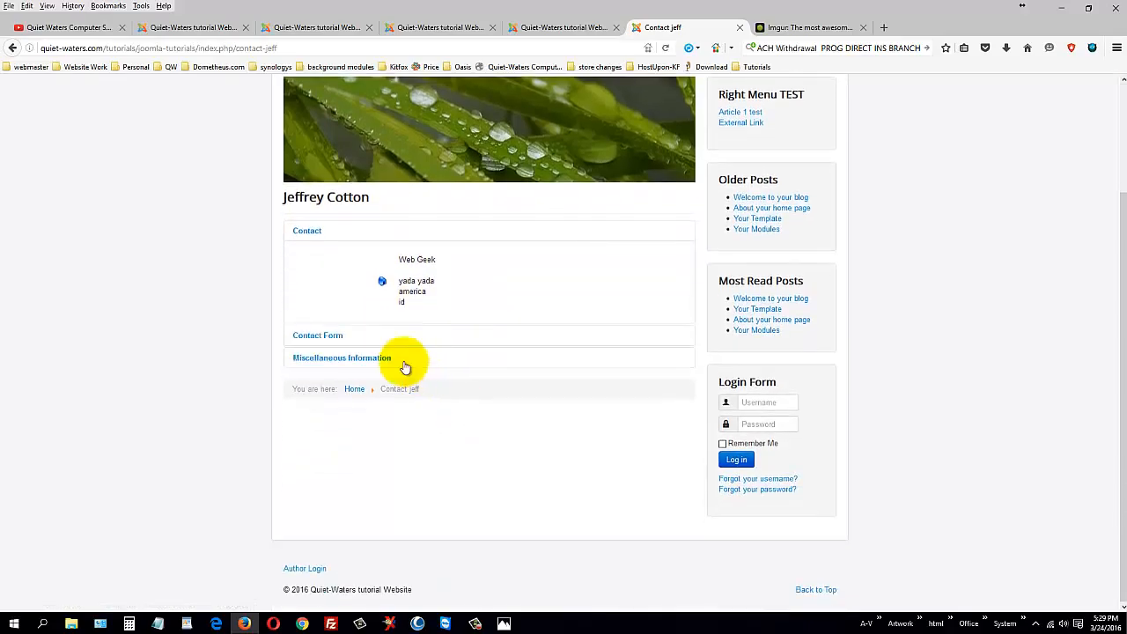
pyautogui.click(319, 343)
pyautogui.scroll(-6, 566, 411)
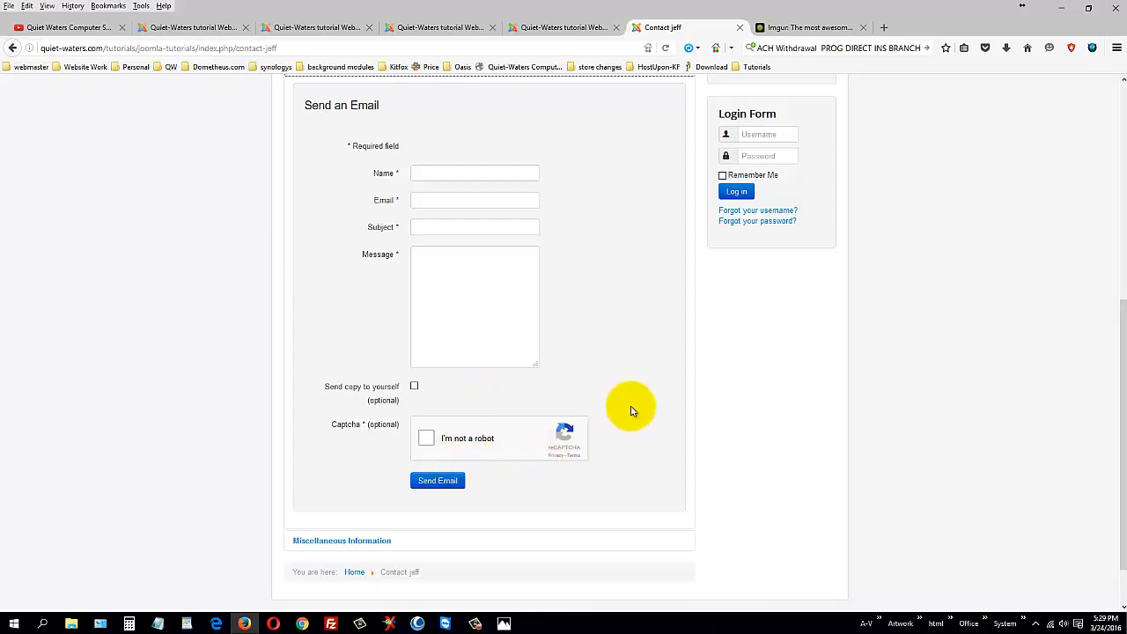
pyautogui.scroll(6, 629, 407)
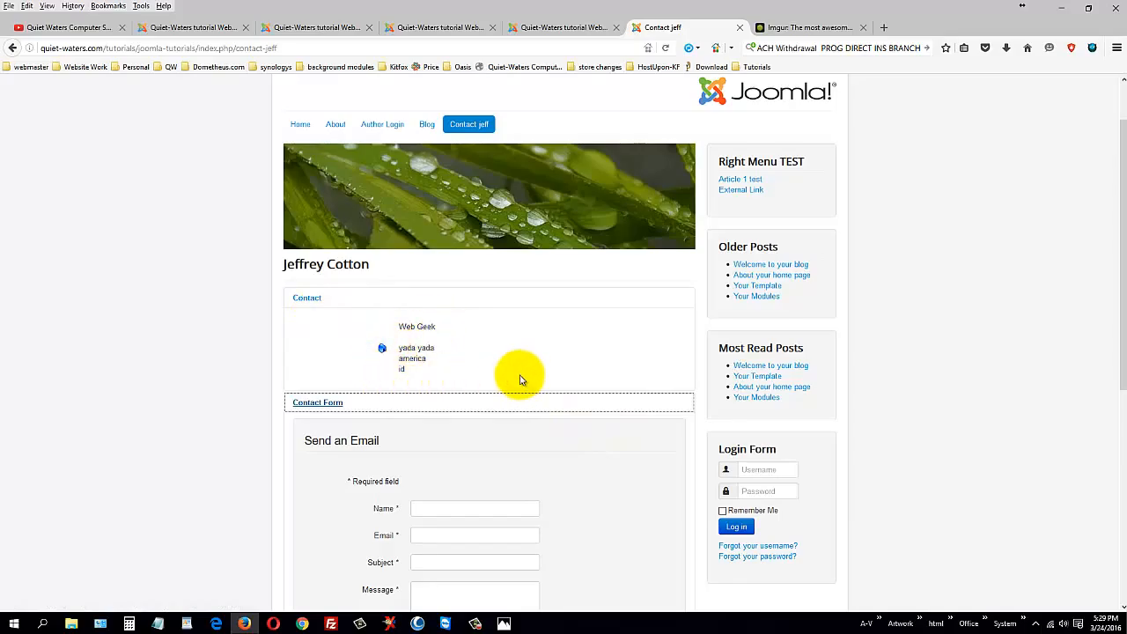
pyautogui.scroll(-4, 518, 361)
pyautogui.click(317, 28)
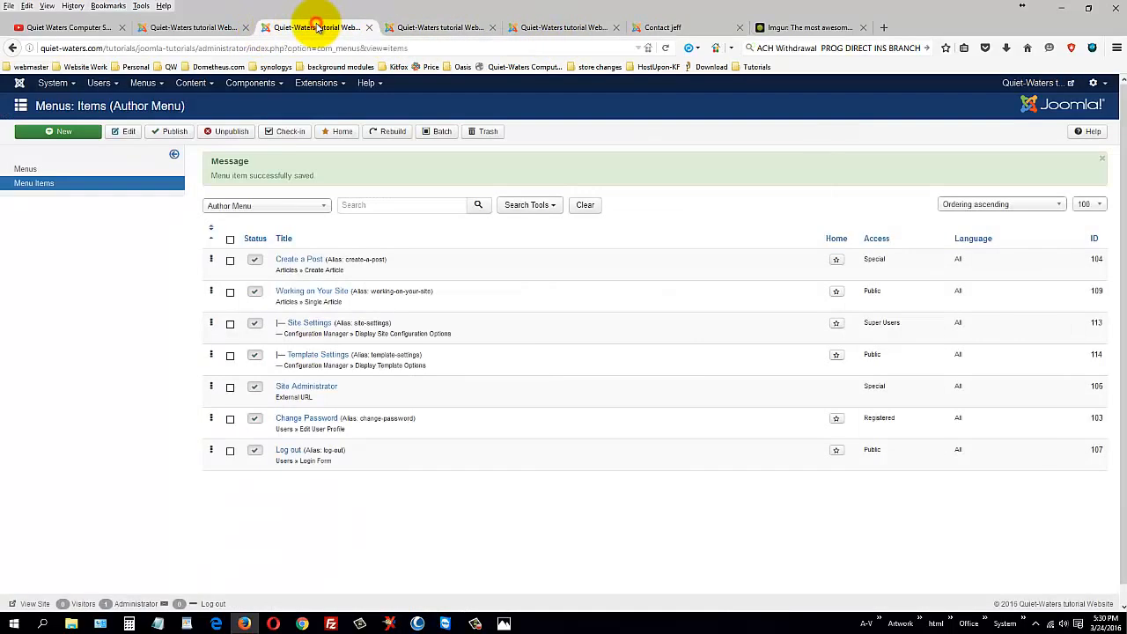
# Step: Open the only contact from Components > Contacts > Contacts and bring up its Image picker
pyautogui.click(406, 27)
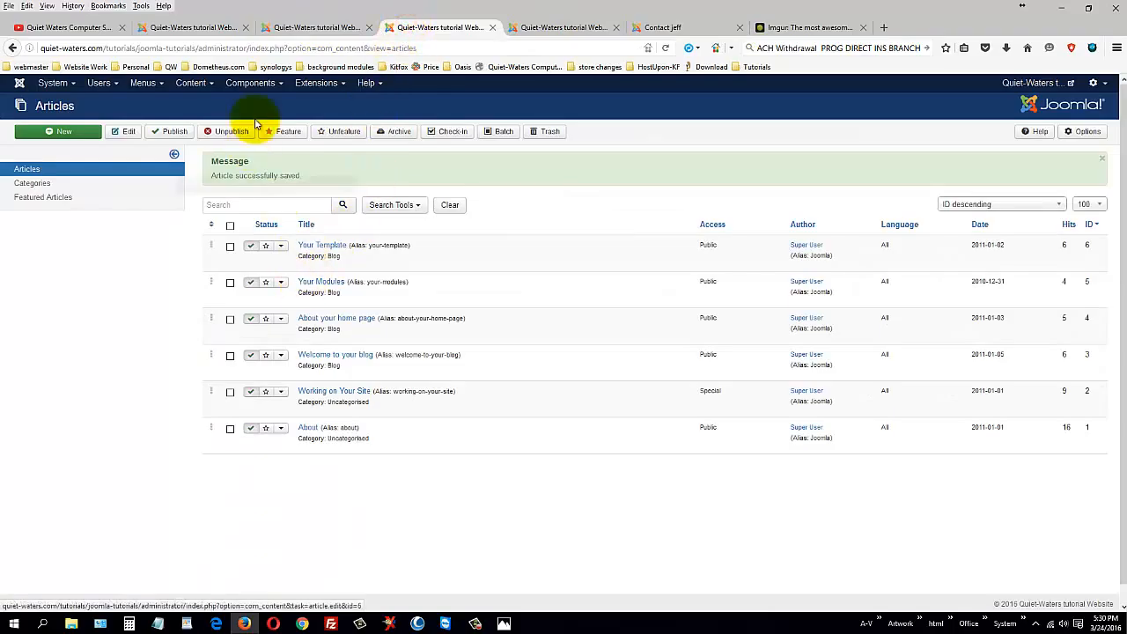
pyautogui.click(199, 29)
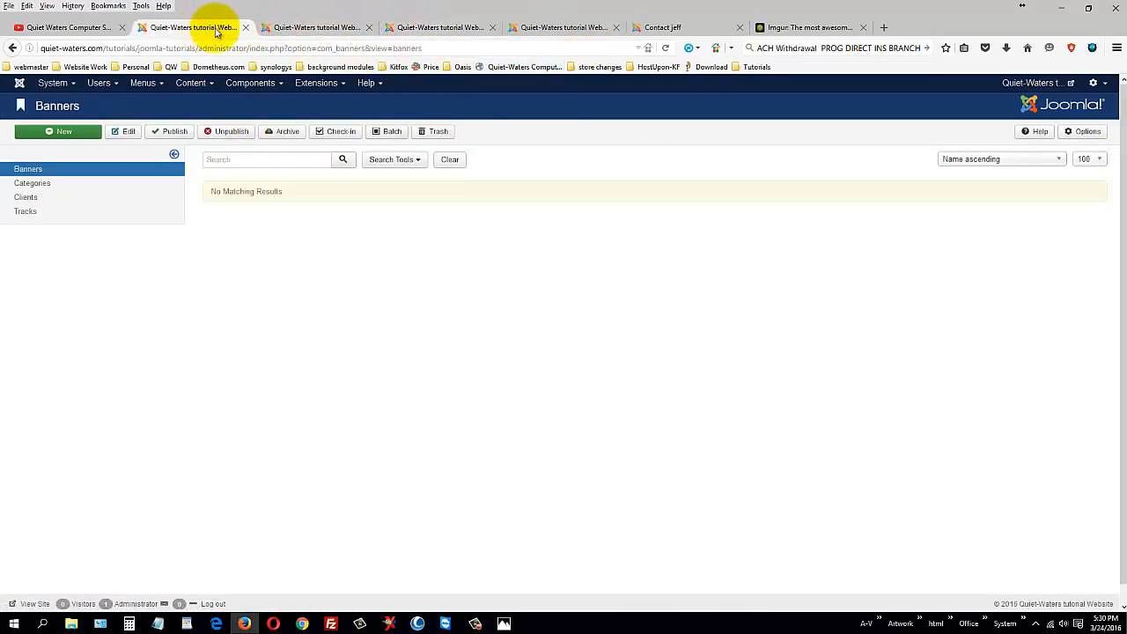
pyautogui.click(273, 28)
pyautogui.click(194, 83)
pyautogui.moveTo(209, 120)
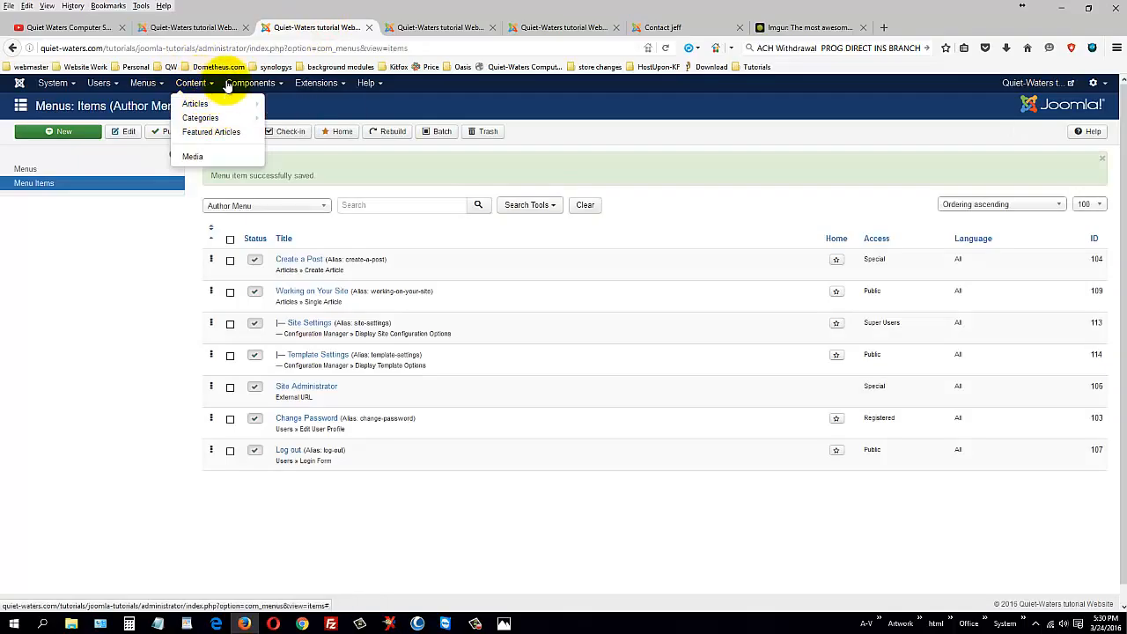
pyautogui.click(227, 83)
pyautogui.moveTo(259, 158)
pyautogui.click(343, 159)
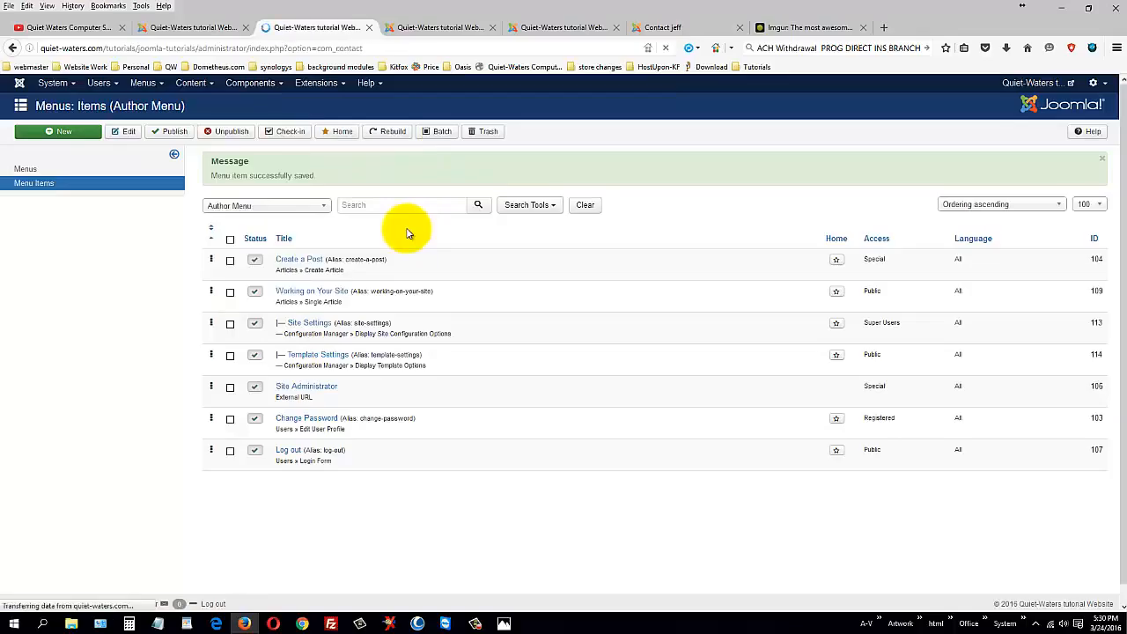
pyautogui.click(308, 229)
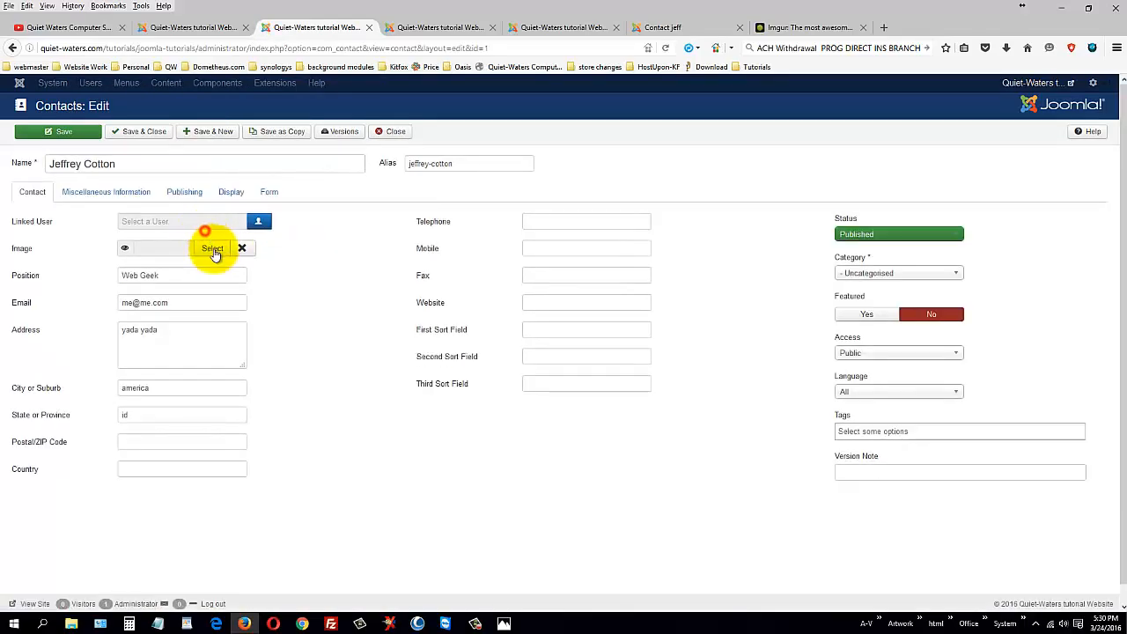
pyautogui.click(213, 249)
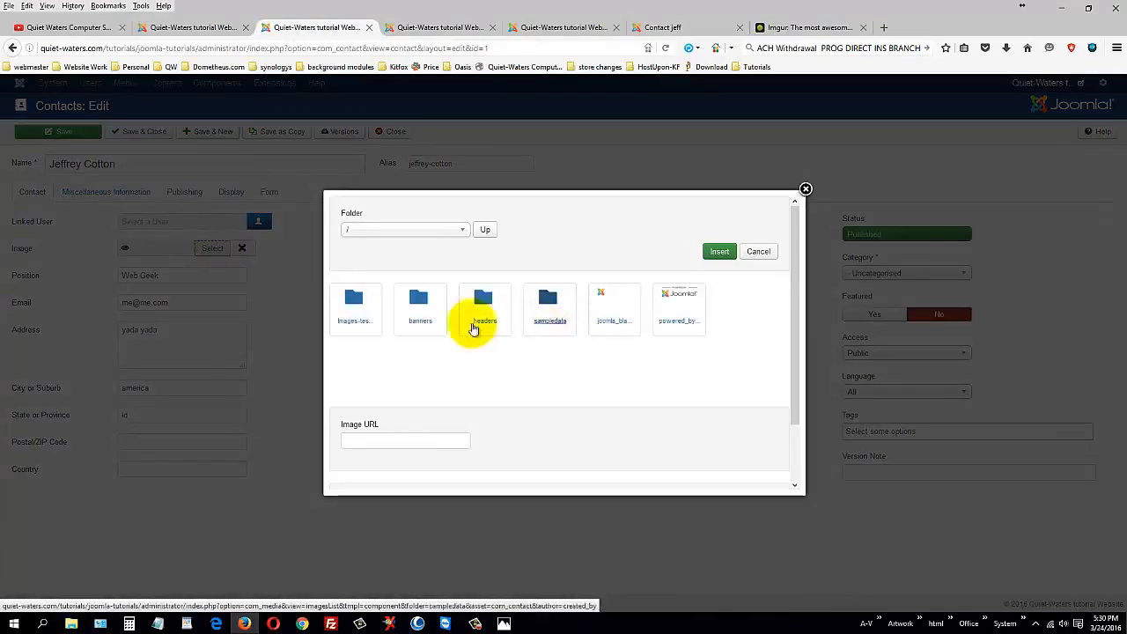
# Step: Set the contact's Image to m0nnP3J.jpg from images-test and save the contact
pyautogui.click(363, 317)
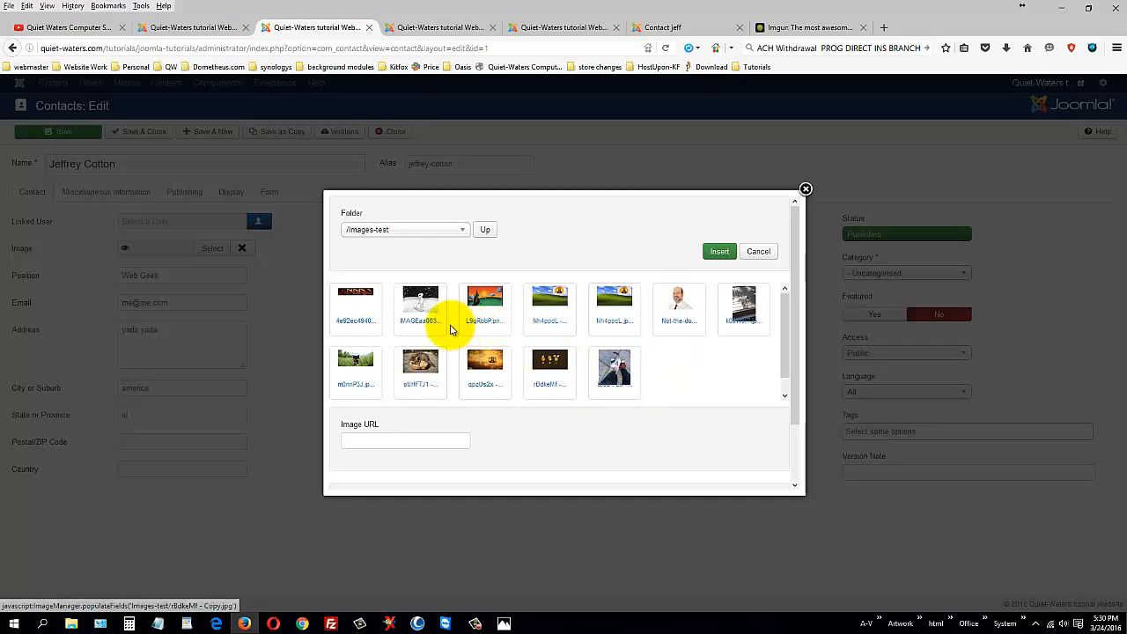
pyautogui.click(355, 361)
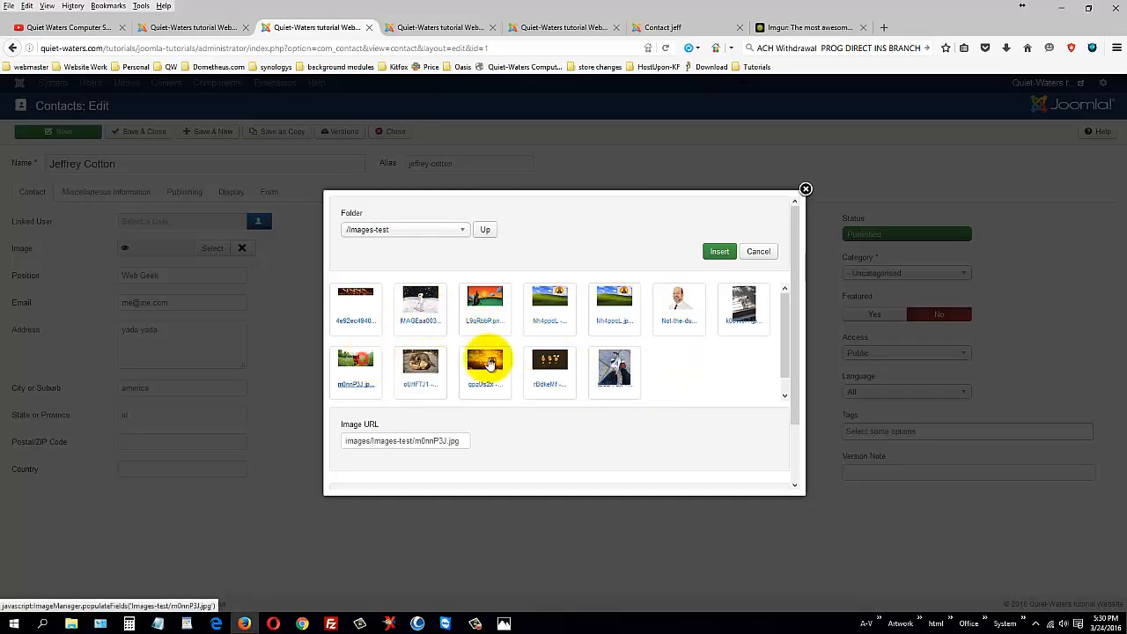
pyautogui.click(722, 252)
pyautogui.click(70, 131)
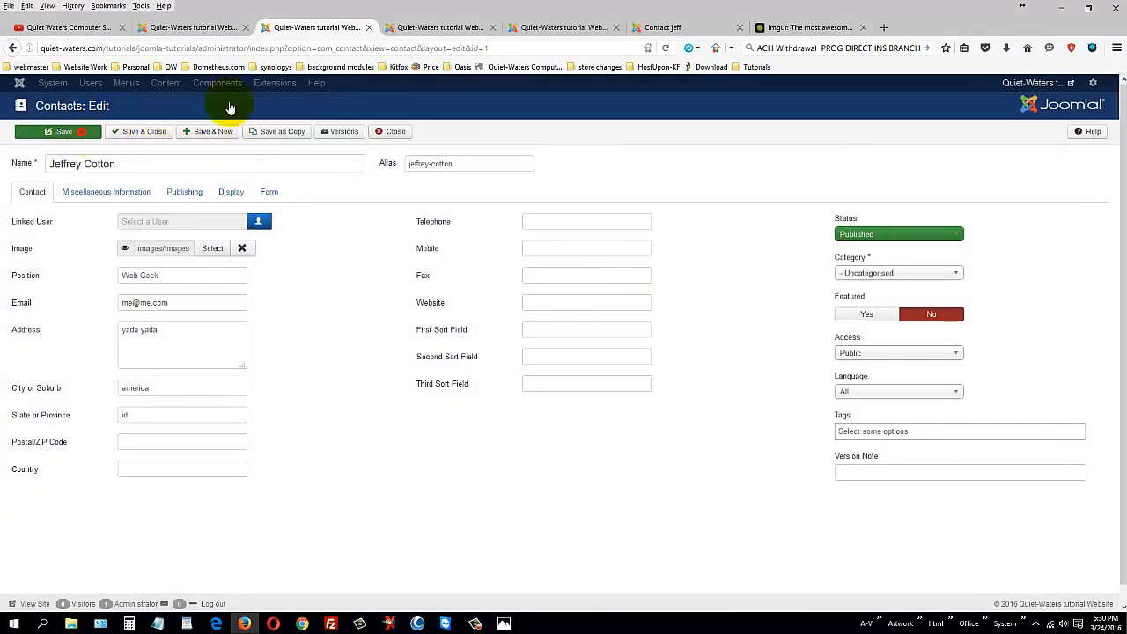
# Step: Reload the front-end contact page and scroll to the kitten image in its Contact section
pyautogui.click(707, 27)
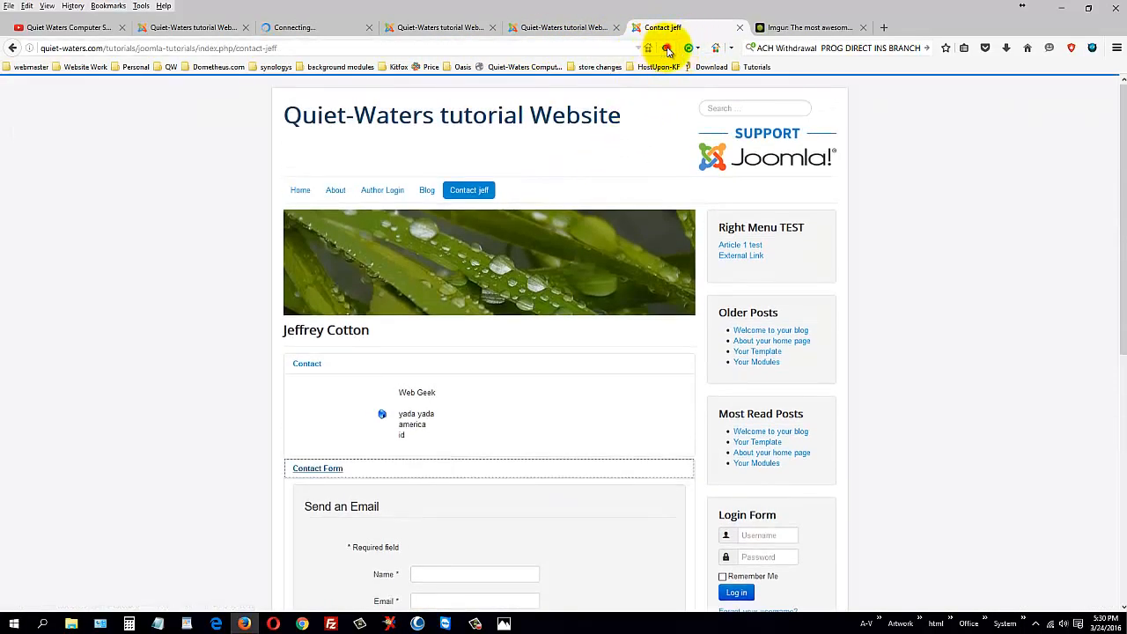
pyautogui.click(667, 49)
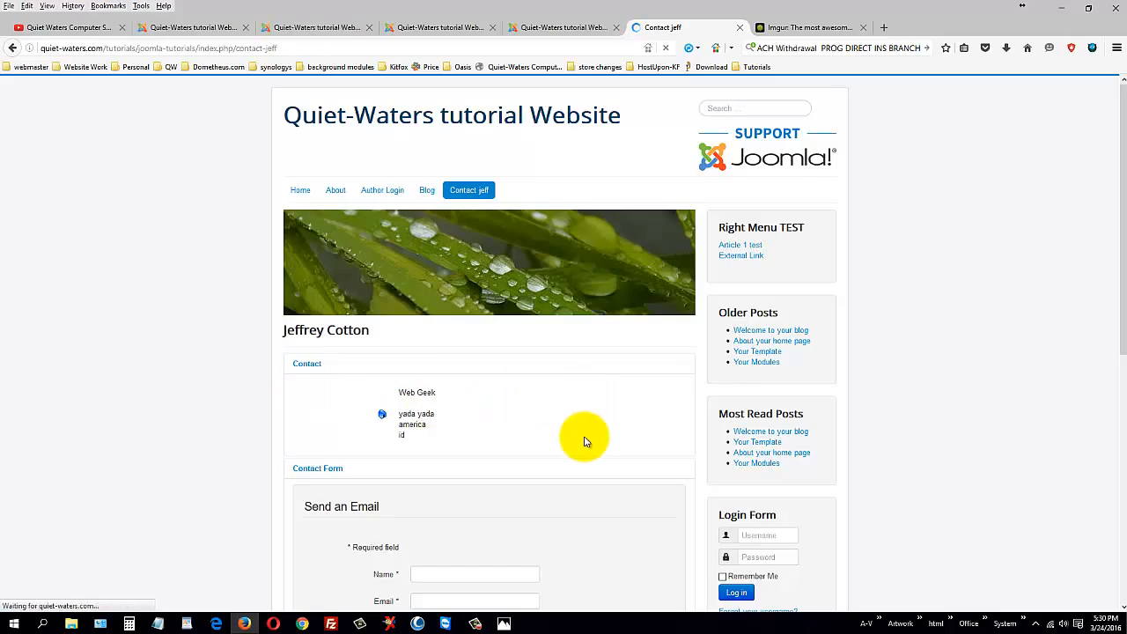
pyautogui.scroll(-3, 584, 436)
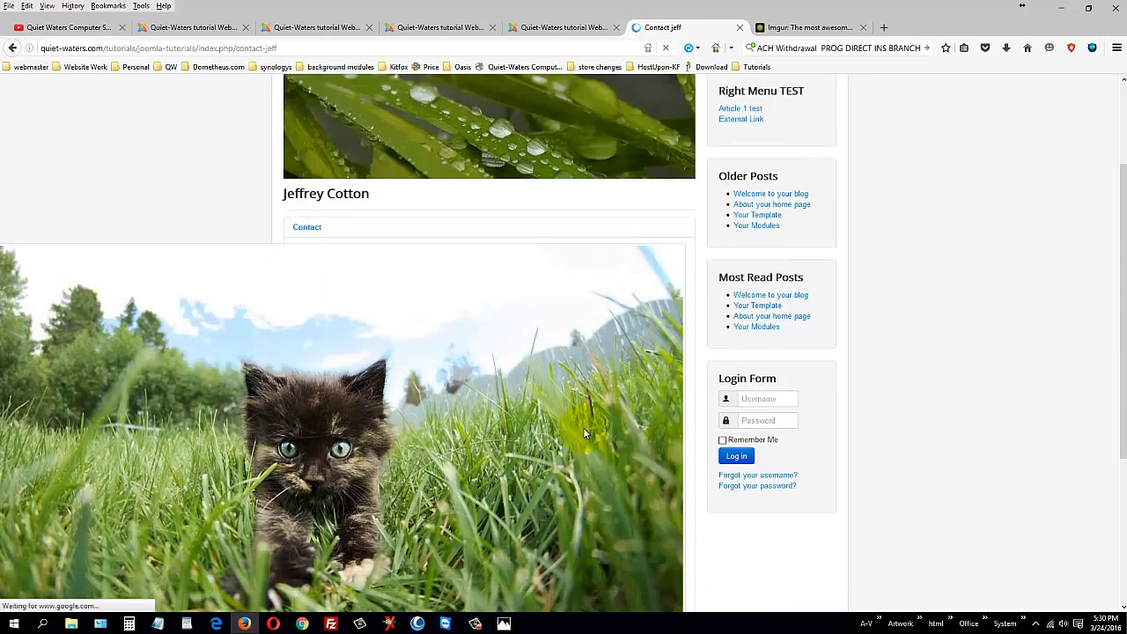
pyautogui.scroll(-1, 583, 431)
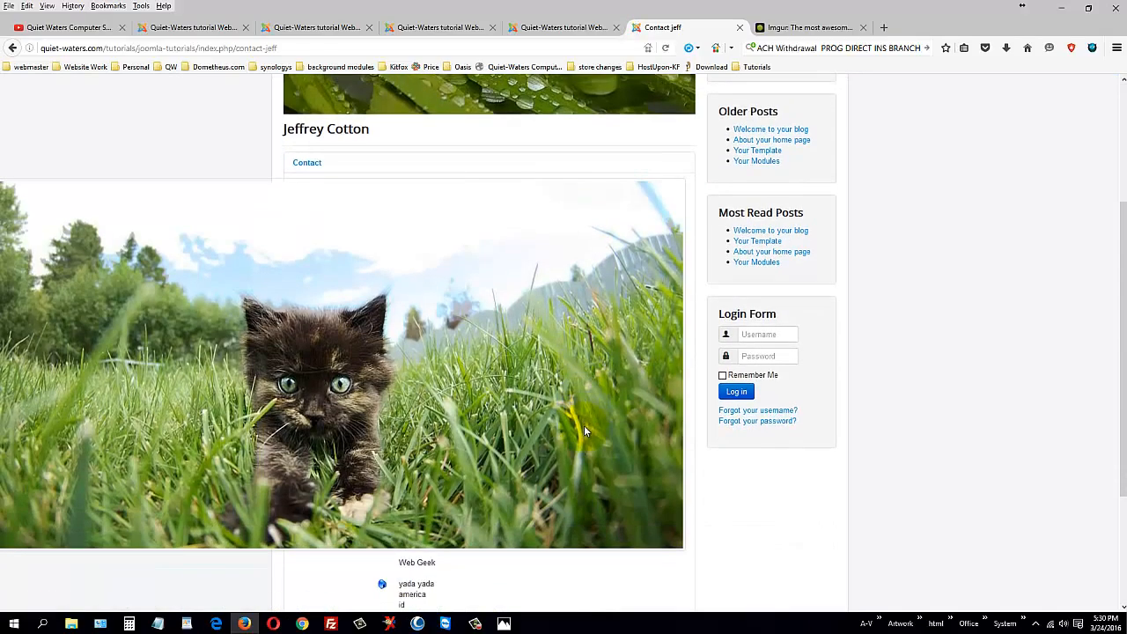
pyautogui.scroll(3, 583, 427)
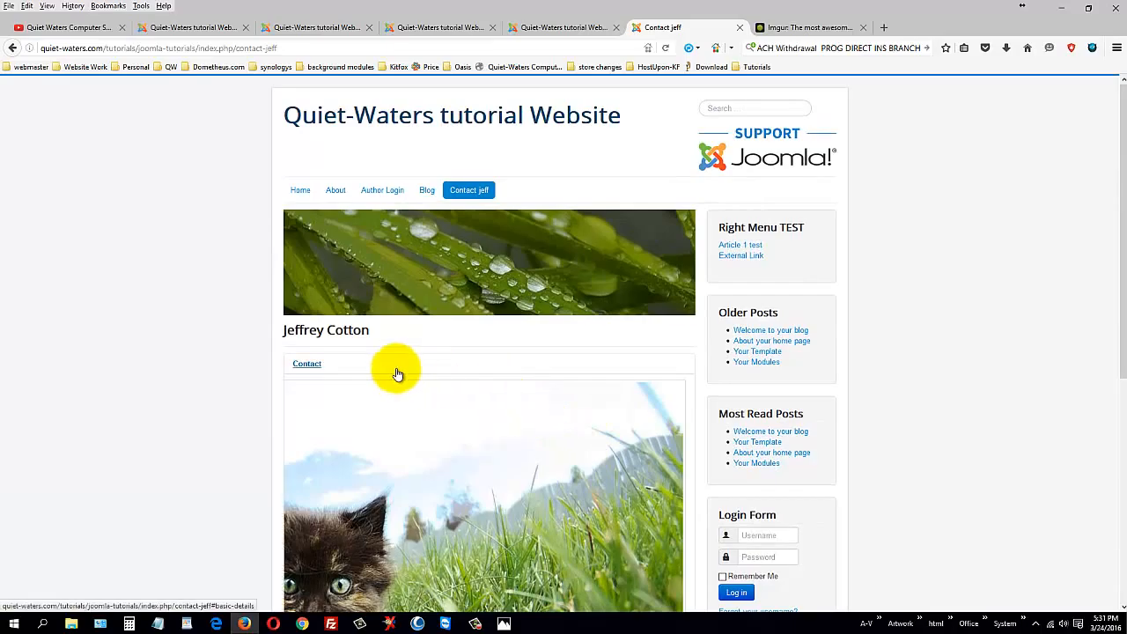
# Step: Clear the contact's Image field and save the contact
pyautogui.click(266, 22)
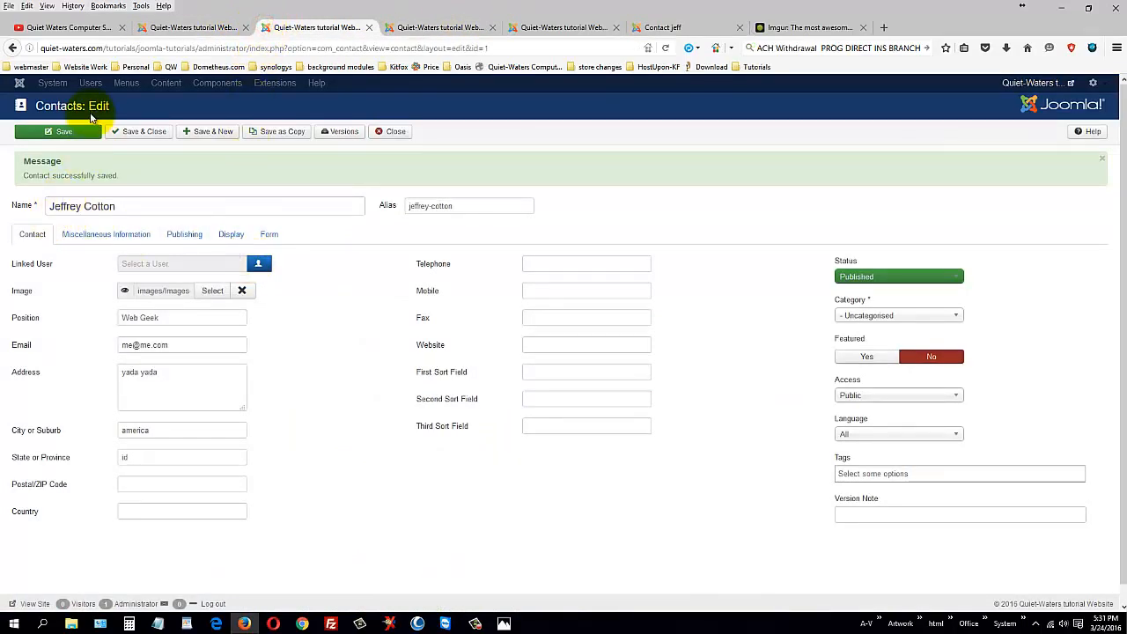
pyautogui.click(242, 290)
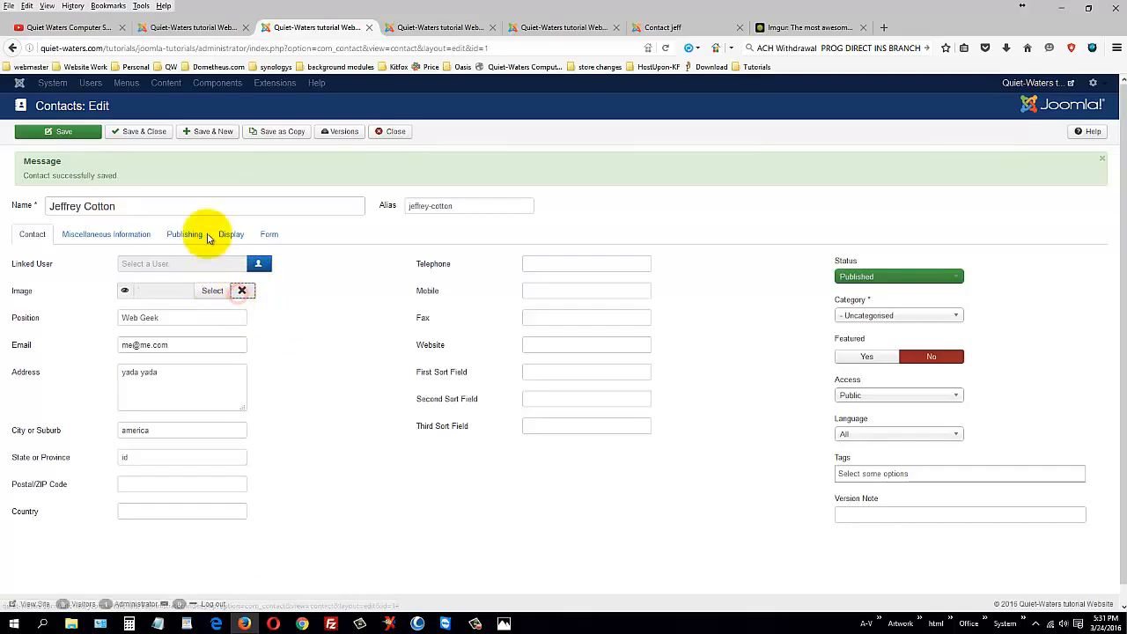
pyautogui.click(64, 141)
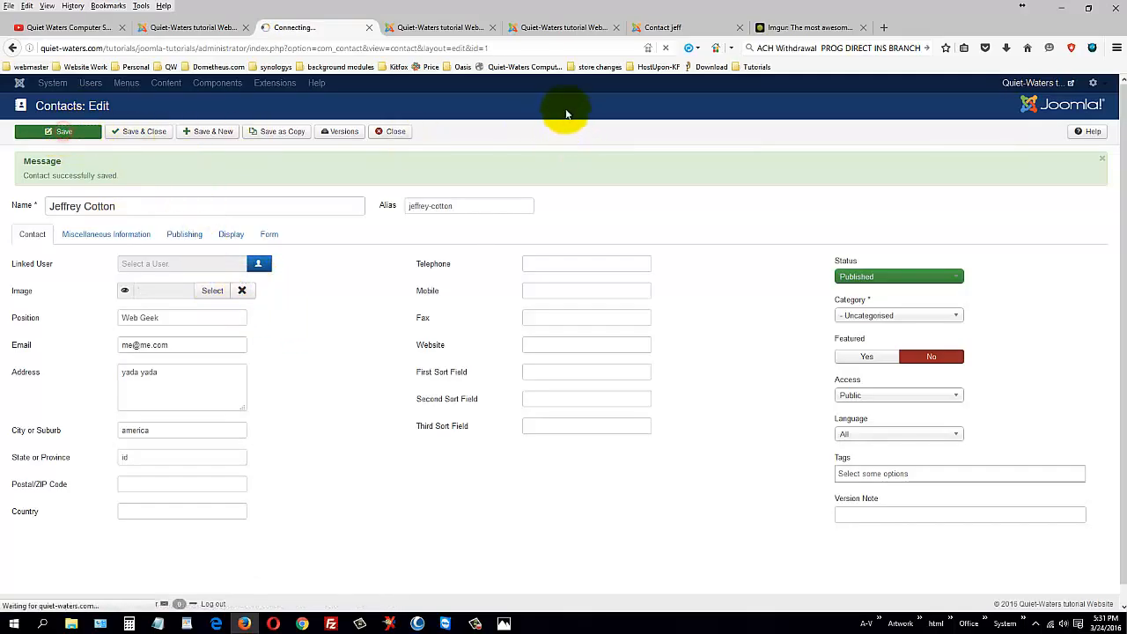
# Step: Check the front-end contact page, then save and close the contact back to the Contacts list
pyautogui.click(661, 28)
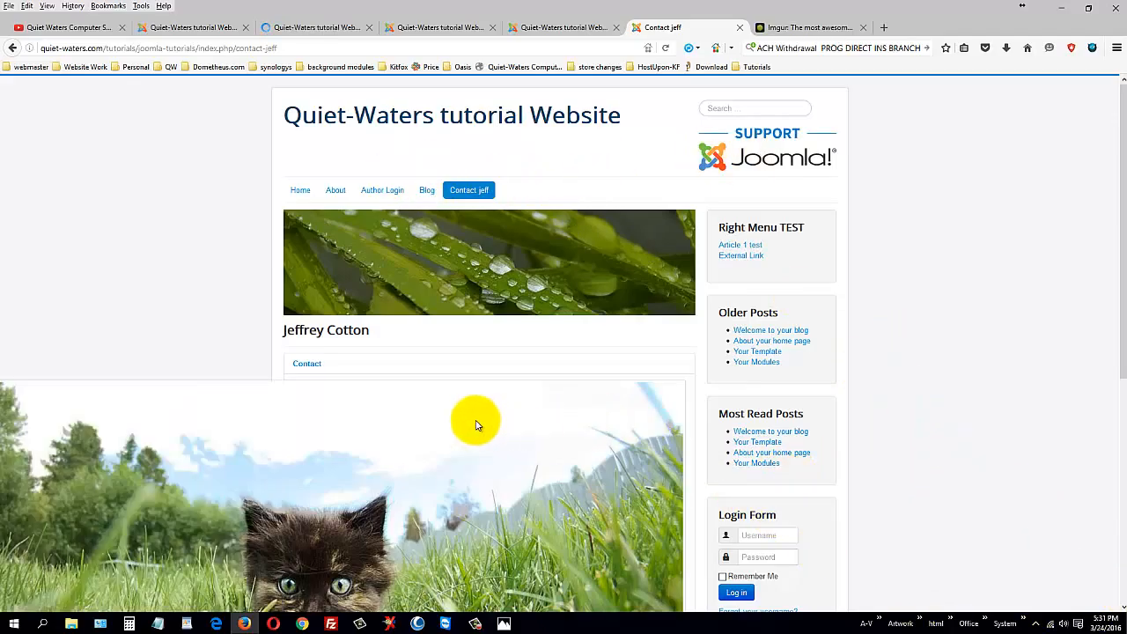
pyautogui.scroll(-3, 476, 425)
pyautogui.scroll(3, 529, 220)
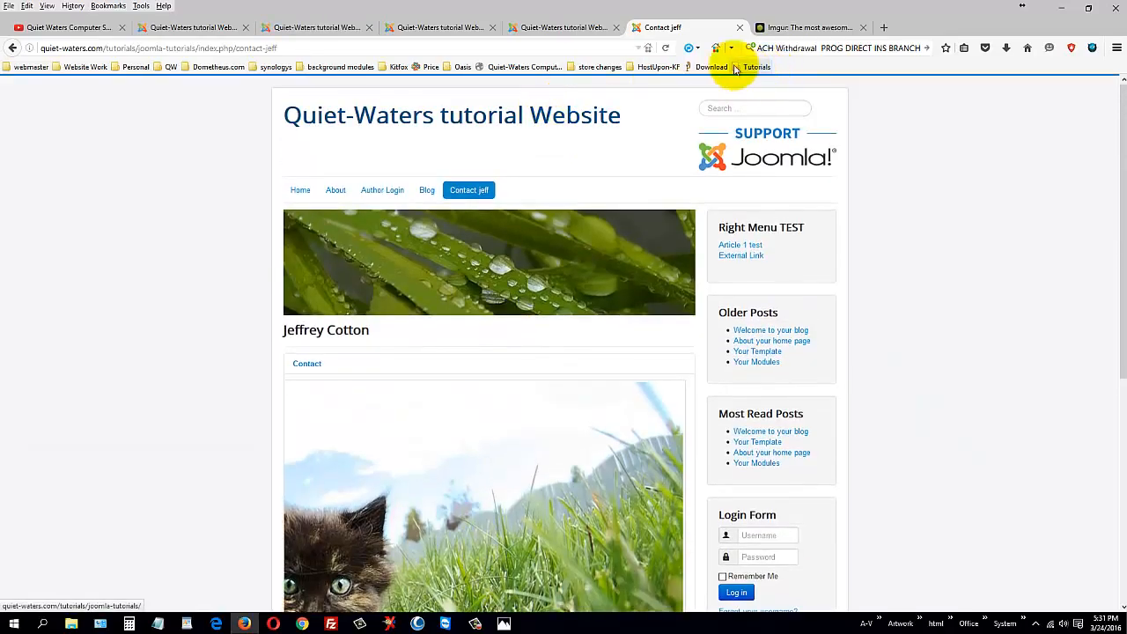
pyautogui.click(324, 29)
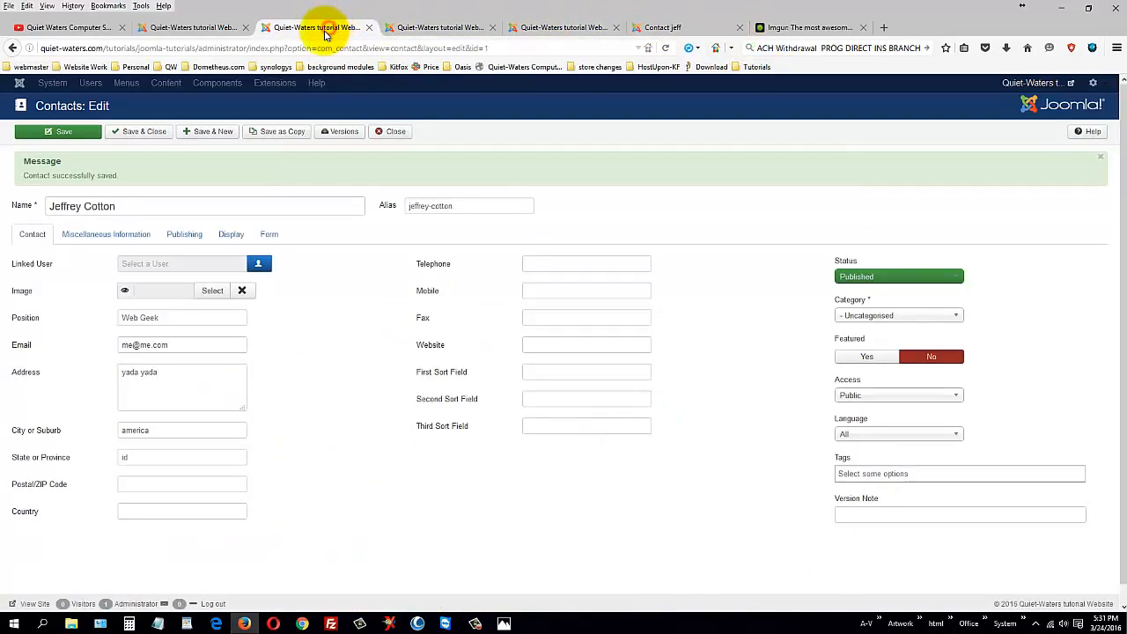
pyautogui.click(138, 132)
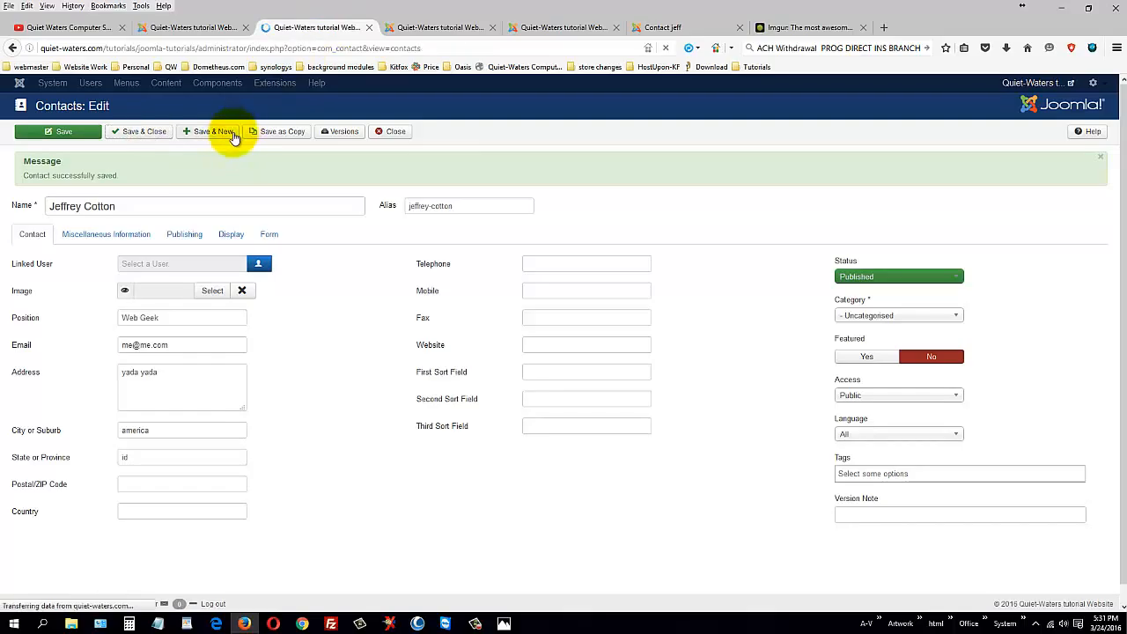
# Step: Open Components > Joomla! Update, which shows 3.5.0 as the latest version with no updates
pyautogui.click(252, 82)
pyautogui.moveTo(334, 151)
pyautogui.moveTo(273, 159)
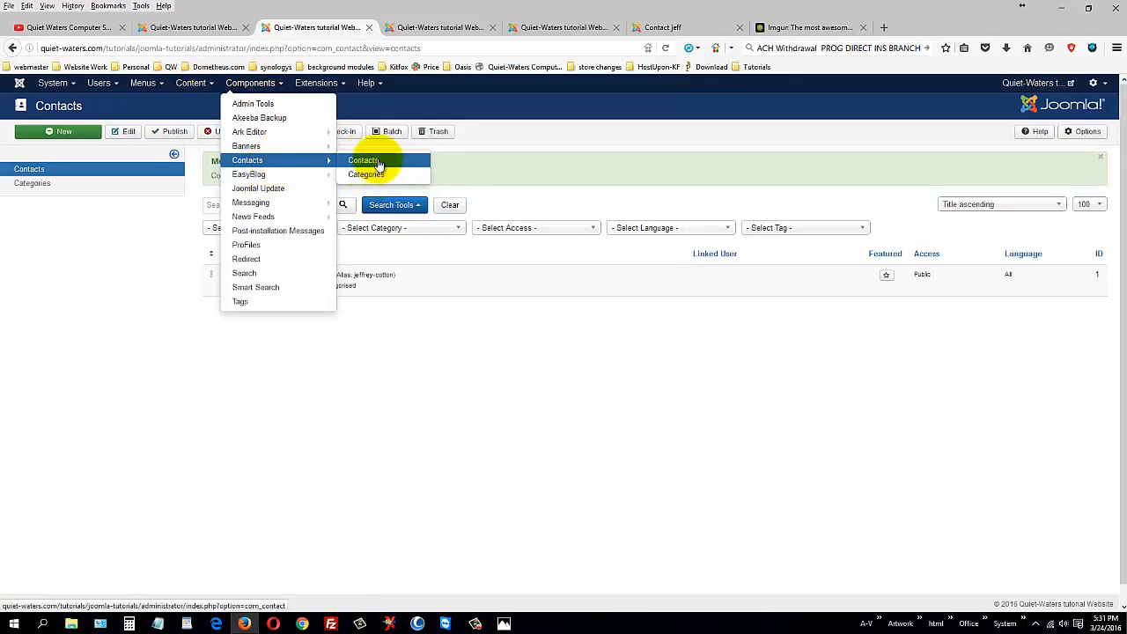
pyautogui.moveTo(296, 178)
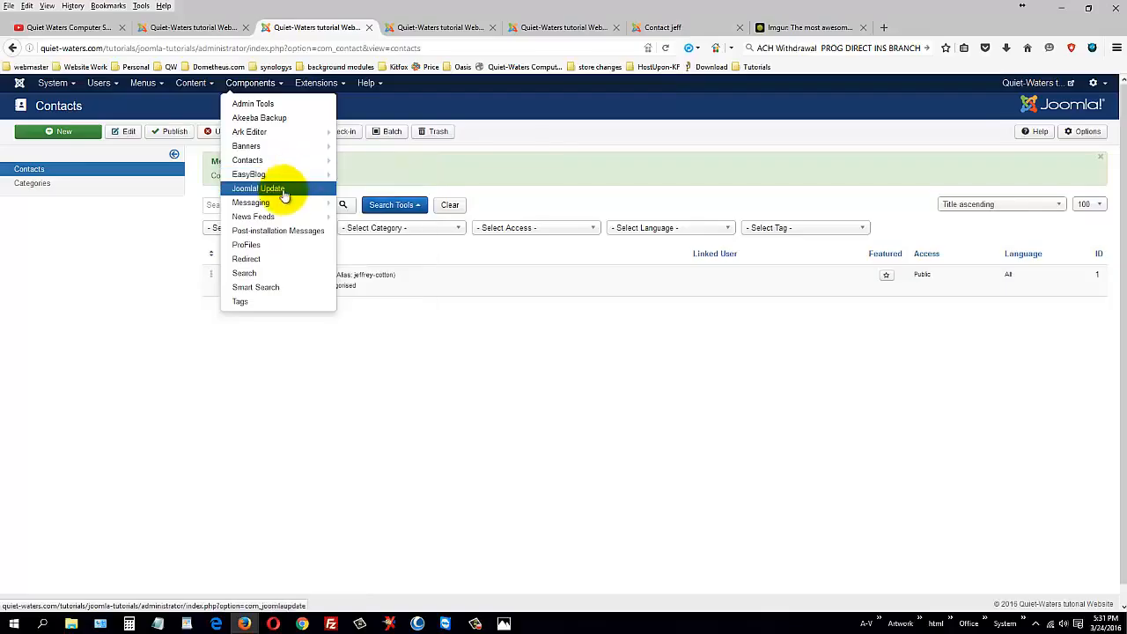
pyautogui.click(276, 188)
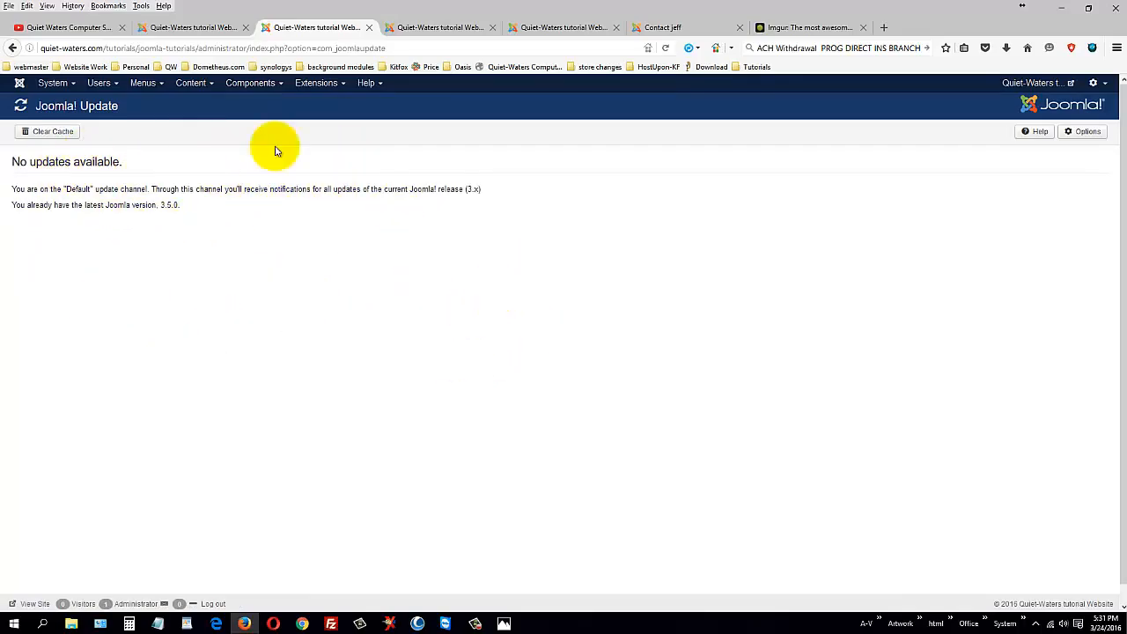
pyautogui.click(56, 86)
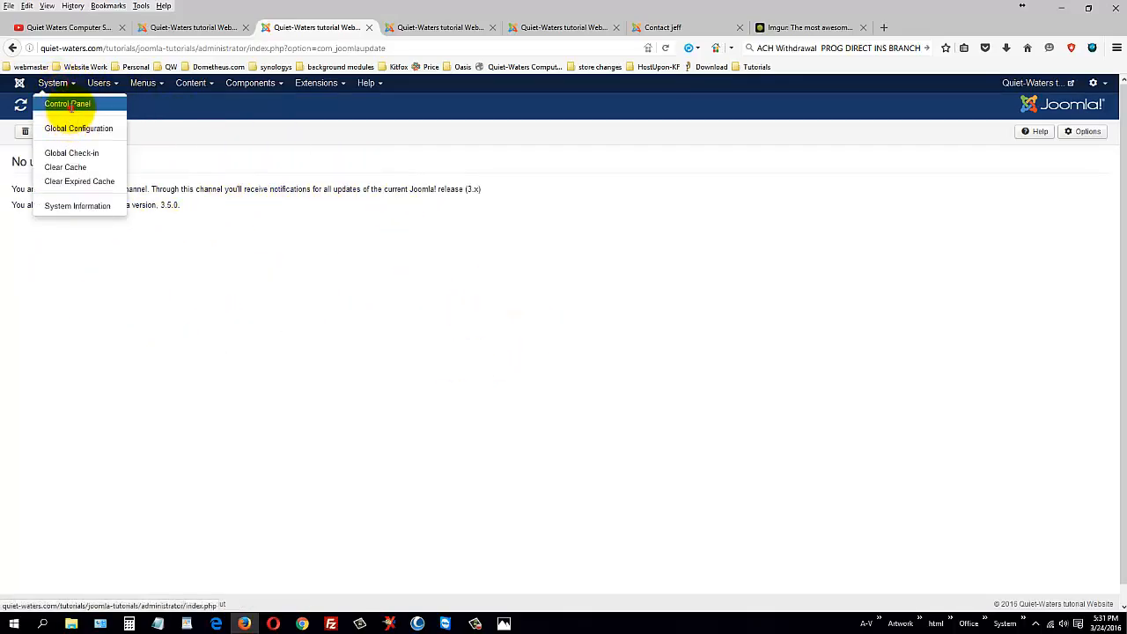
# Step: Return to the Control Panel dashboard and highlight its Maintenance section
pyautogui.click(71, 107)
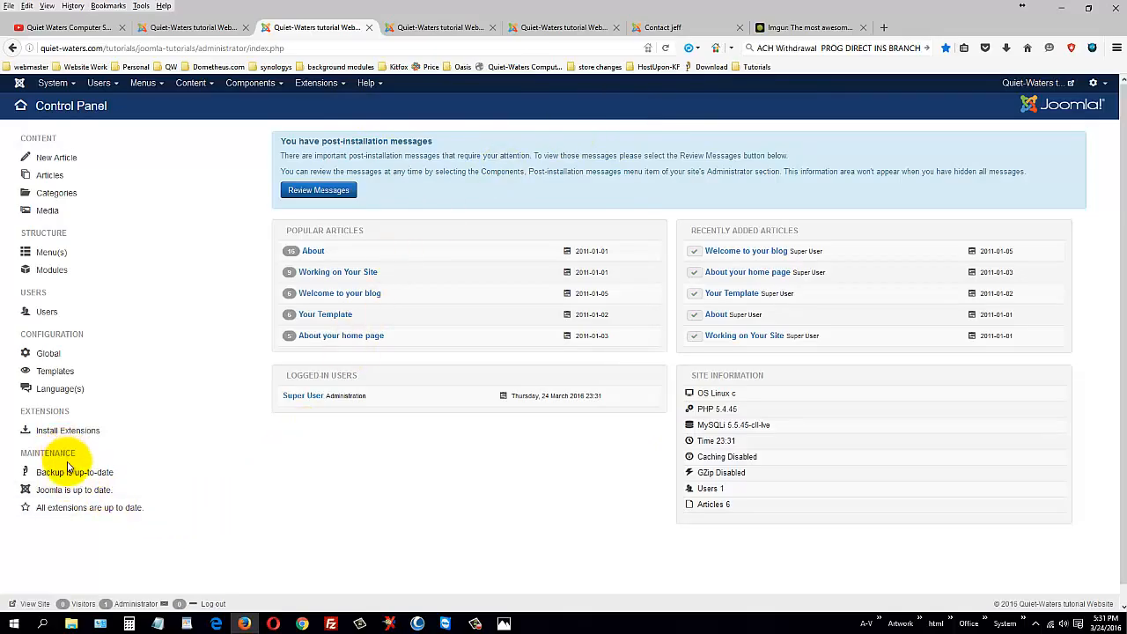
pyautogui.moveTo(77, 453); pyautogui.dragTo(16, 456)
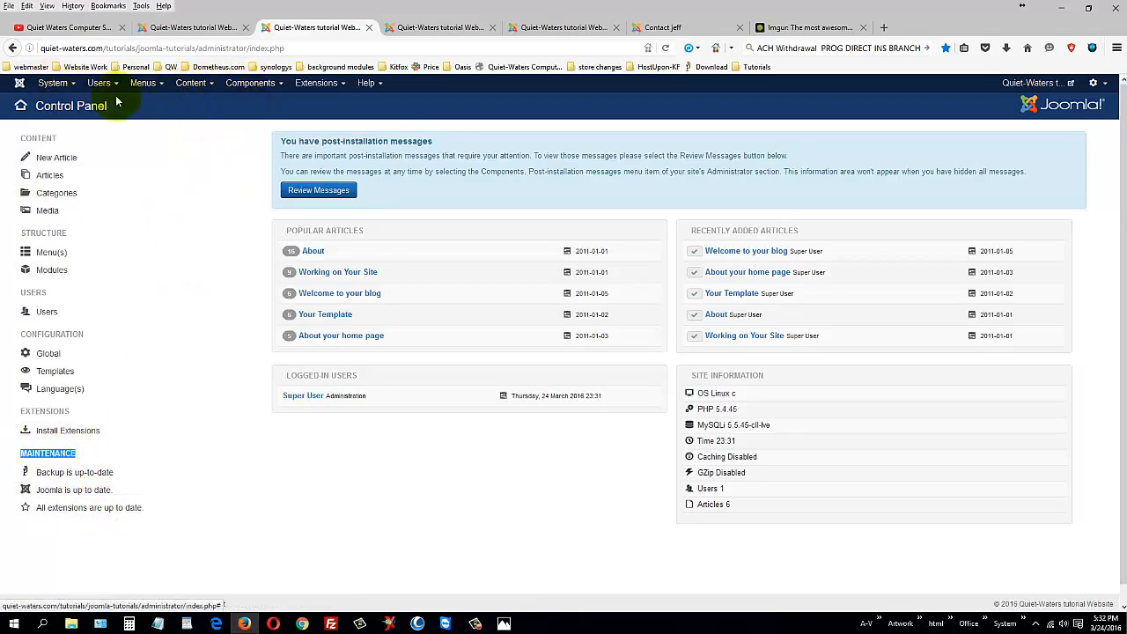
pyautogui.click(252, 83)
pyautogui.moveTo(279, 205)
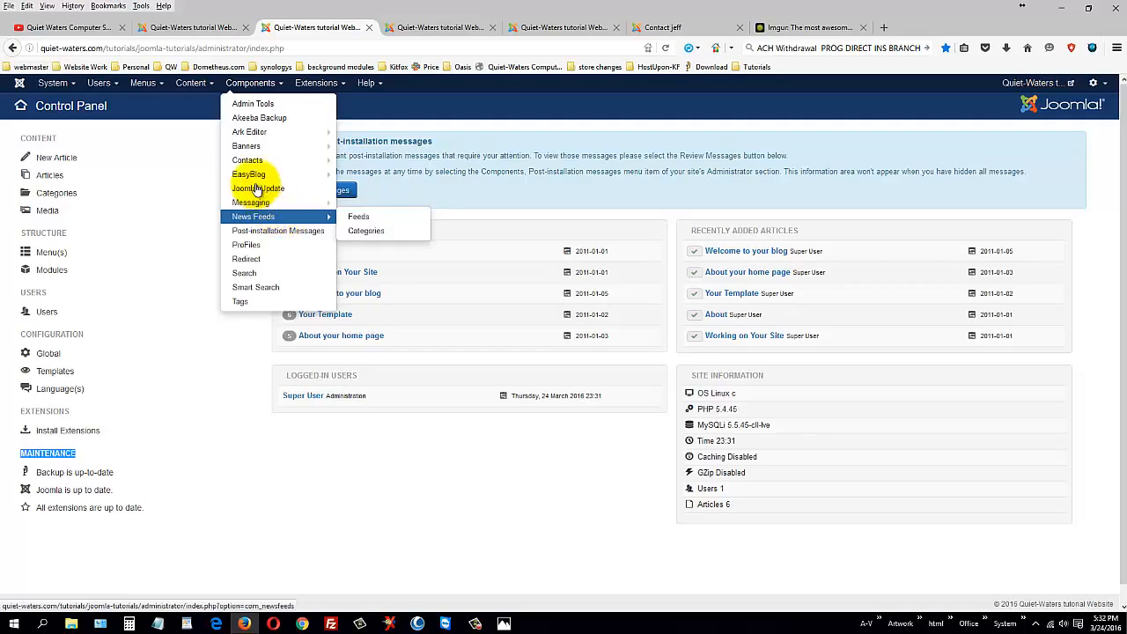
# Step: Hide the Stats Collection, Welcome to Joomla and Two Factor Authentication post-installation messages
pyautogui.click(296, 231)
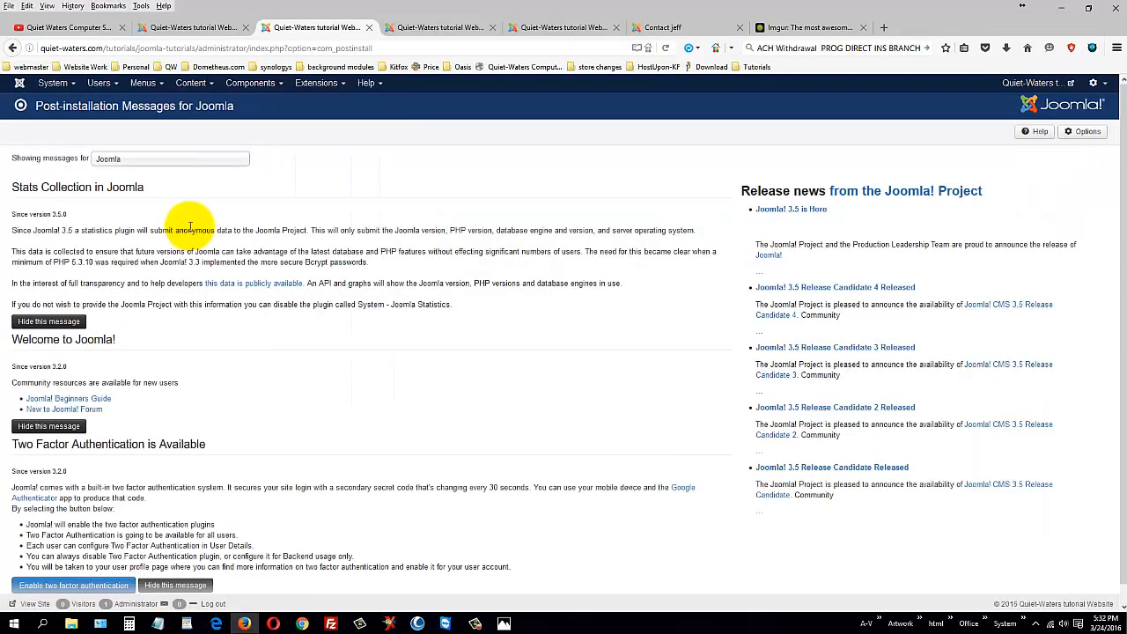
pyautogui.scroll(-1, 408, 327)
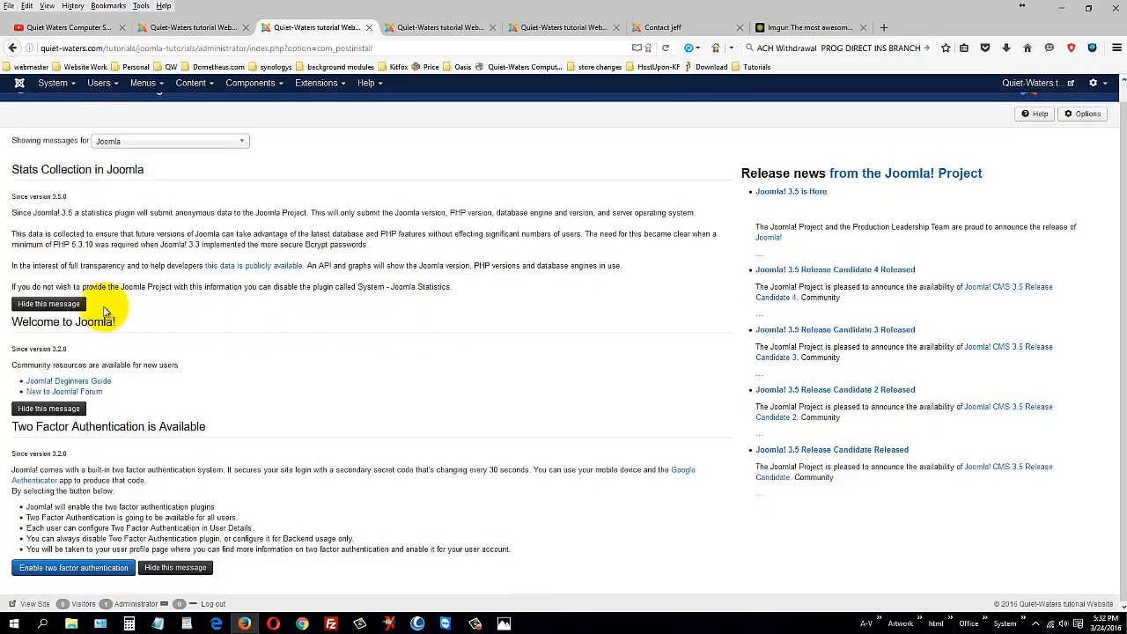
pyautogui.click(51, 304)
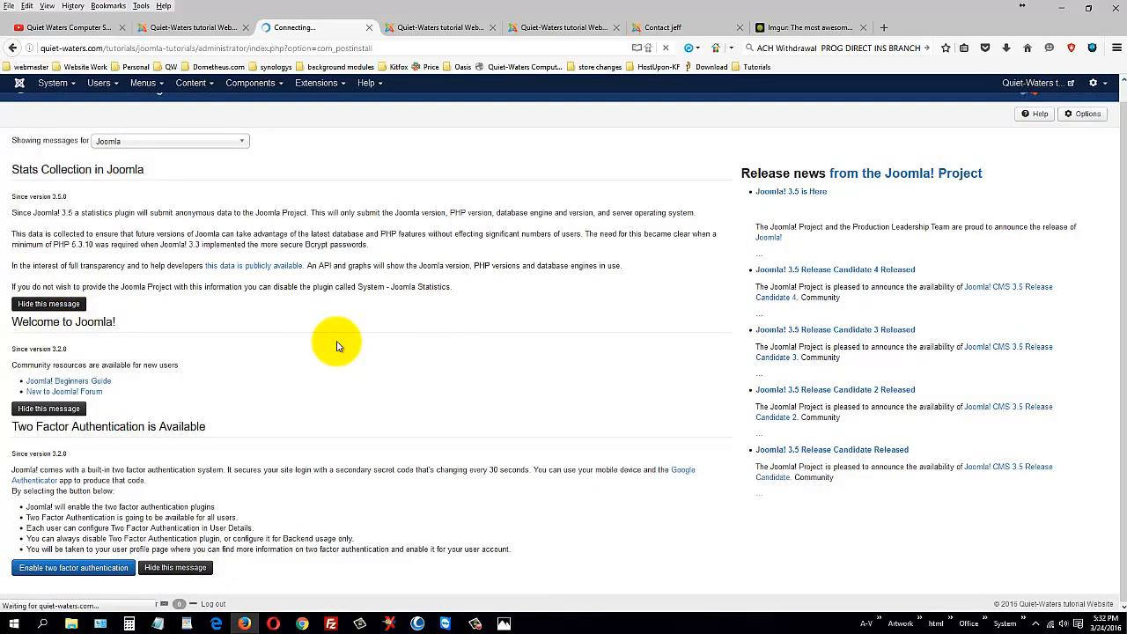
pyautogui.click(49, 274)
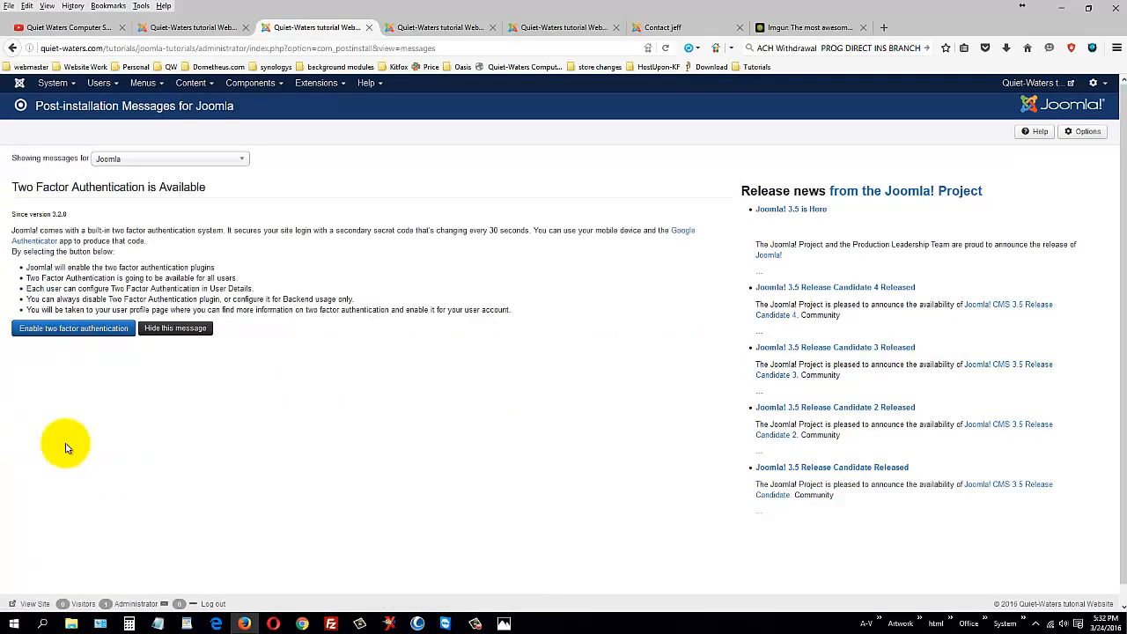
pyautogui.doubleClick(210, 187)
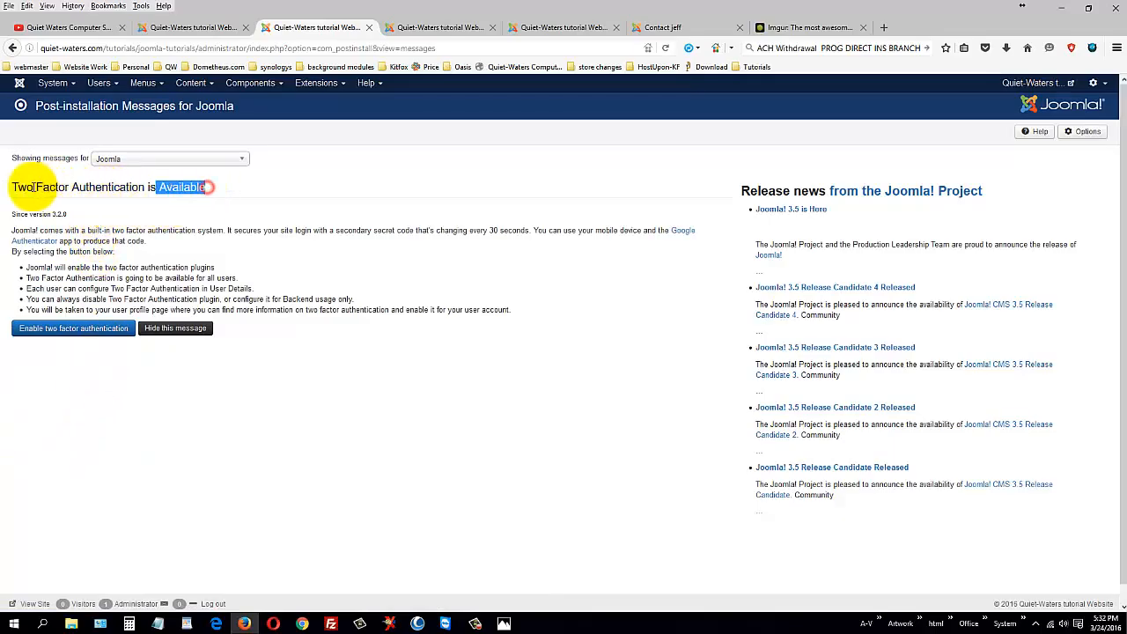
pyautogui.tripleClick(26, 187)
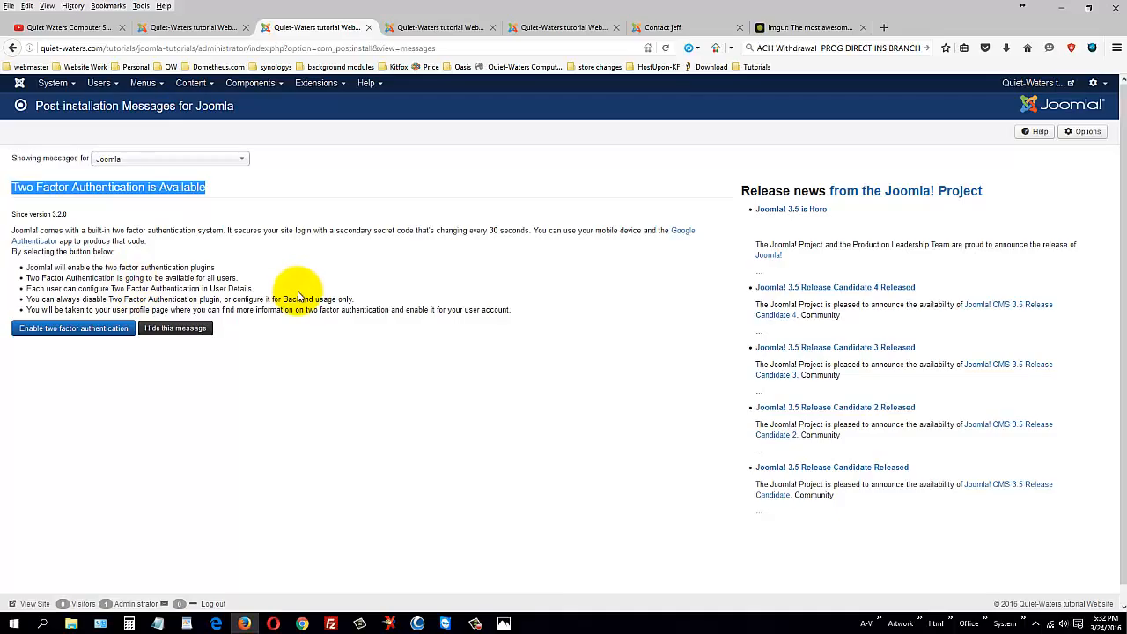
pyautogui.click(182, 332)
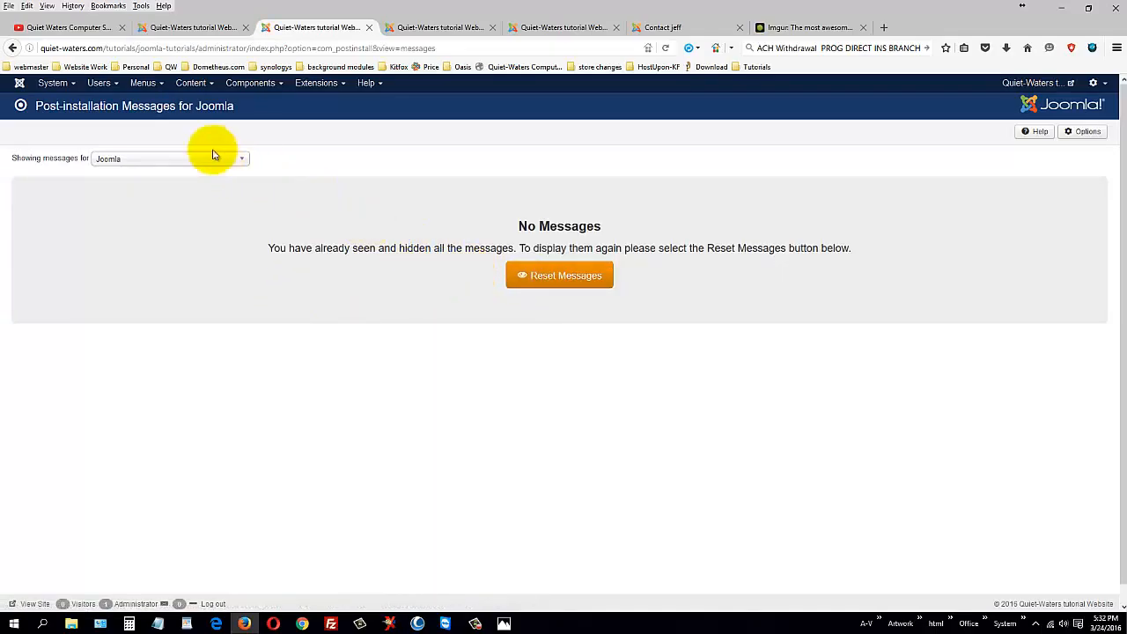
# Step: Look over the Components and Content menus, then open the Redirect links manager
pyautogui.click(264, 86)
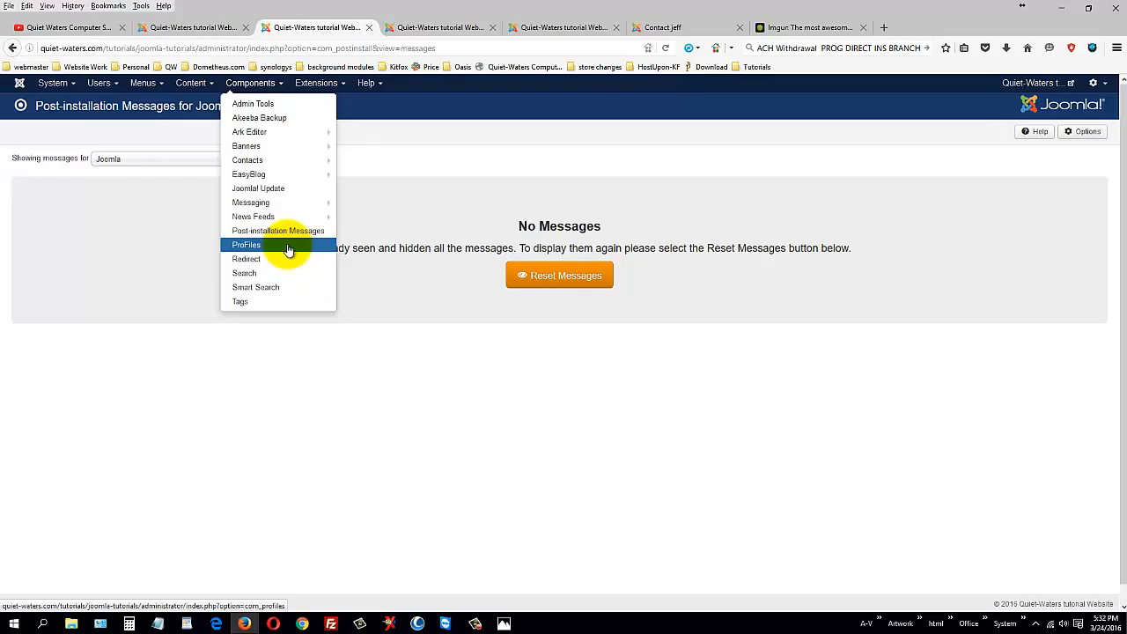
pyautogui.click(194, 85)
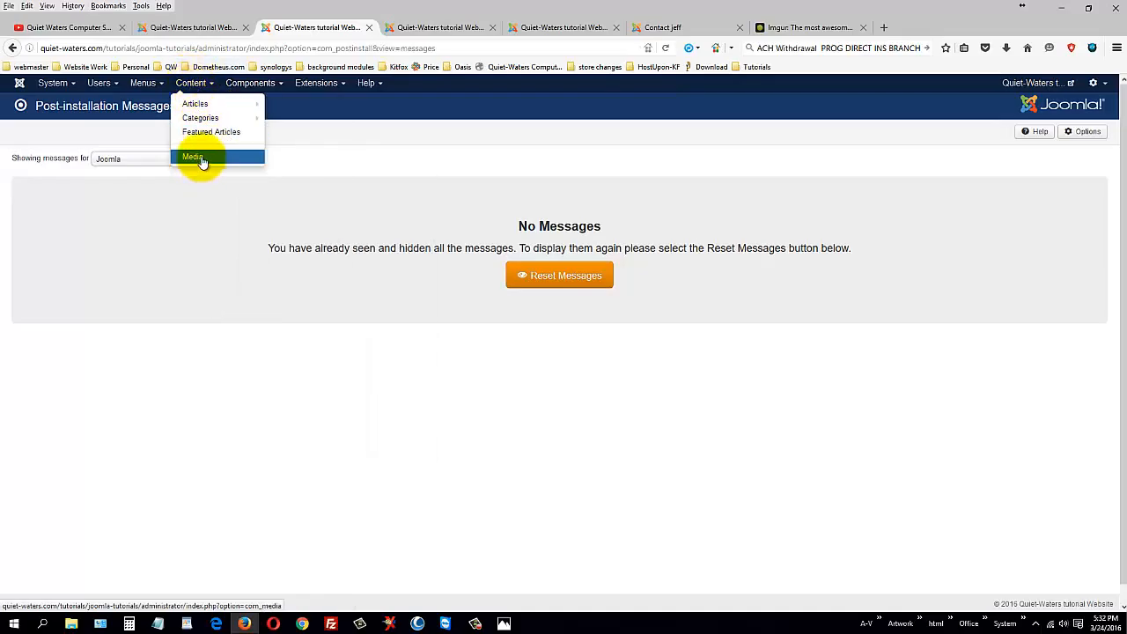
pyautogui.click(250, 83)
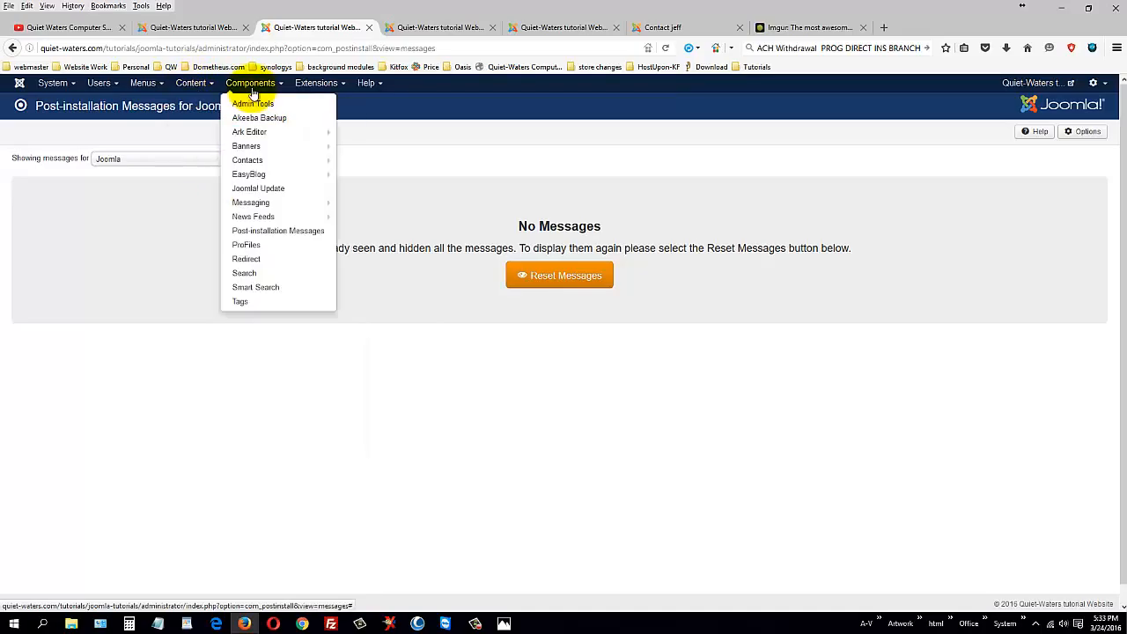
pyautogui.click(286, 260)
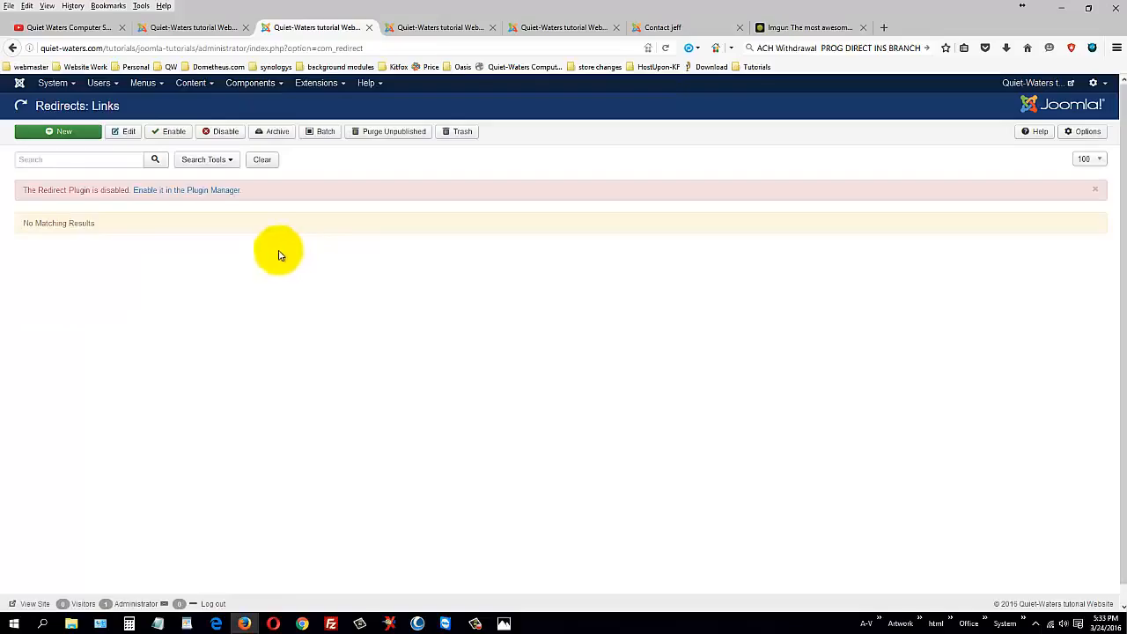
pyautogui.click(74, 137)
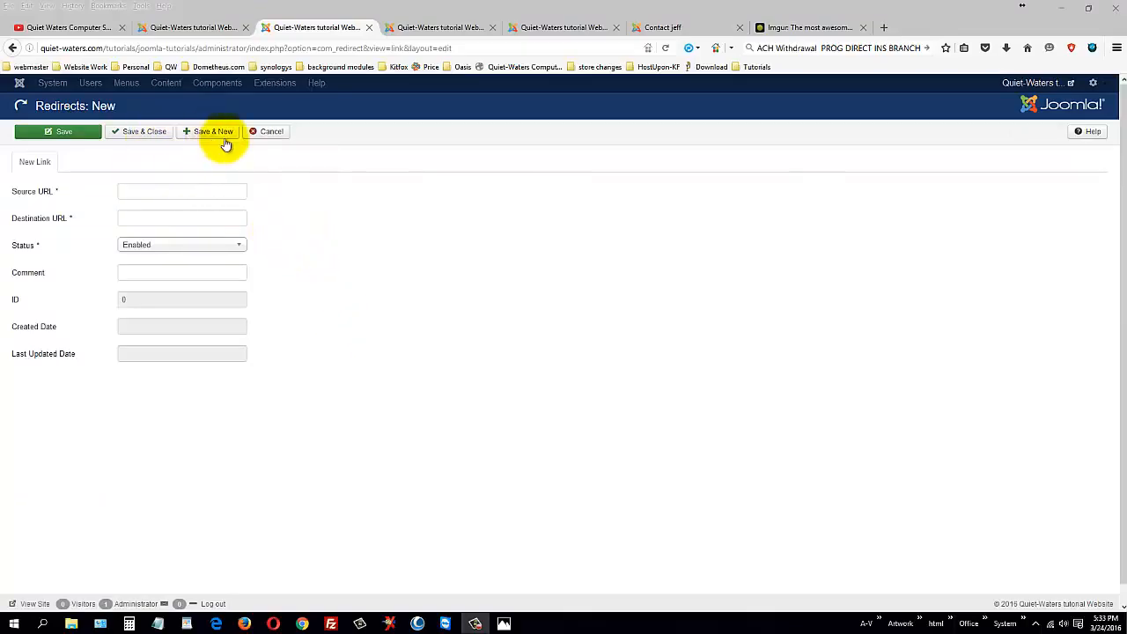
pyautogui.click(262, 133)
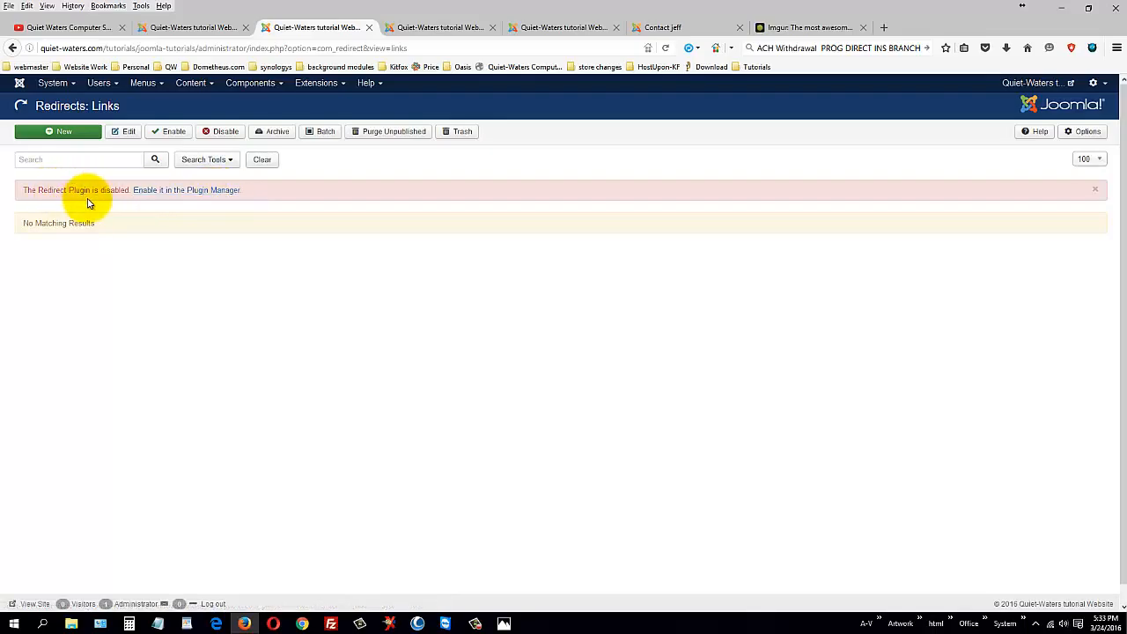
# Step: Open Search Term Analysis and point out that statistics gathering is disabled
pyautogui.click(253, 83)
pyautogui.click(278, 273)
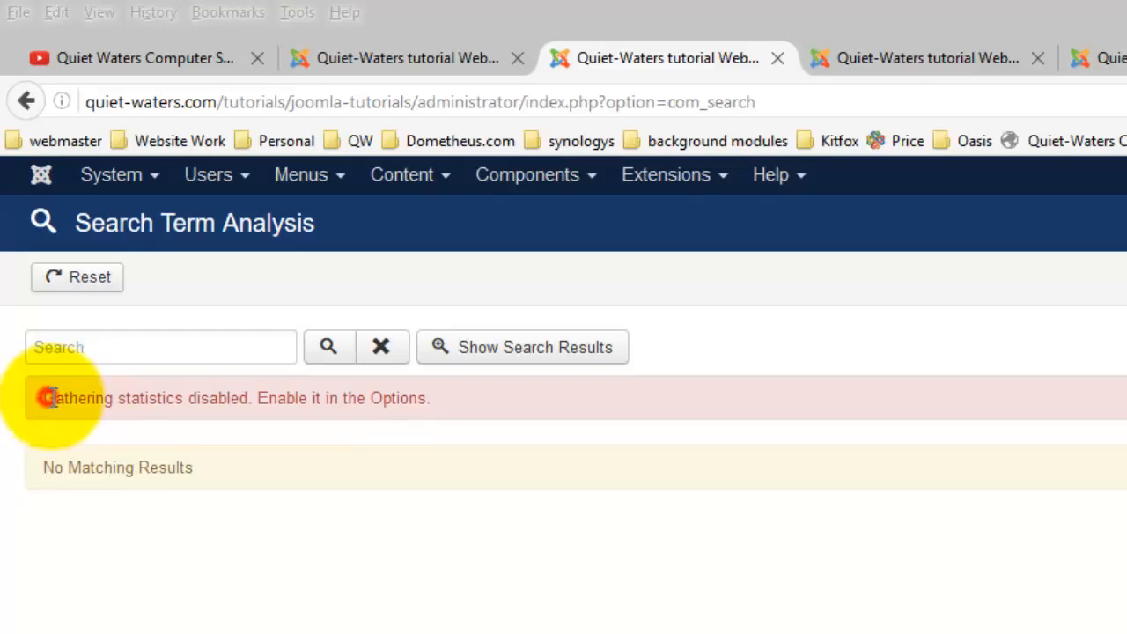
pyautogui.moveTo(45, 397); pyautogui.dragTo(249, 398)
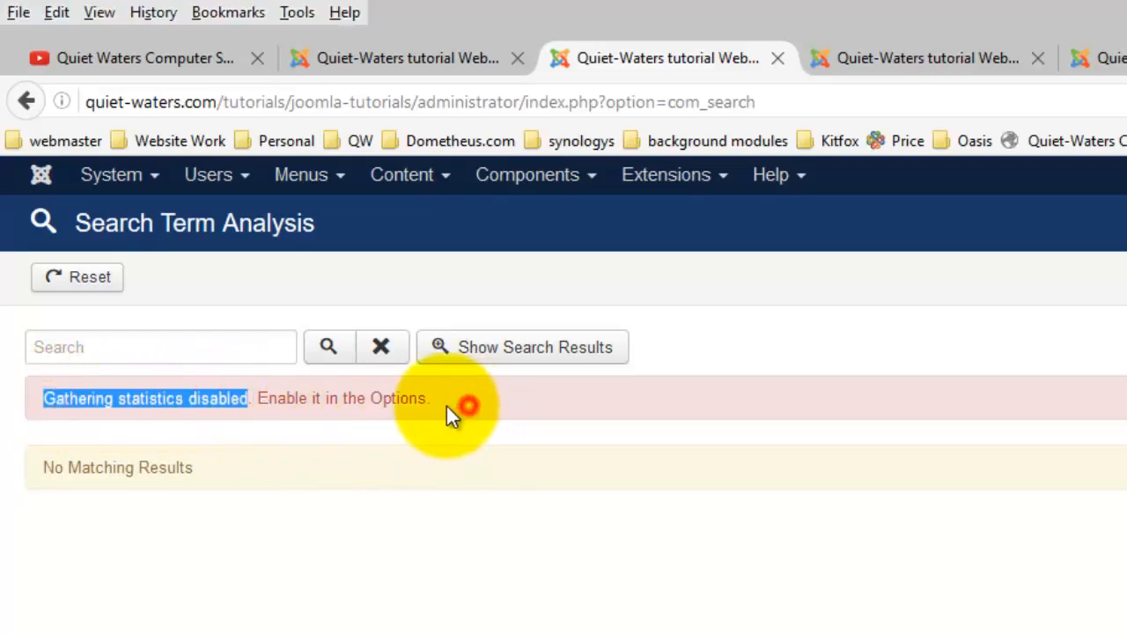
pyautogui.moveTo(452, 404); pyautogui.dragTo(297, 400)
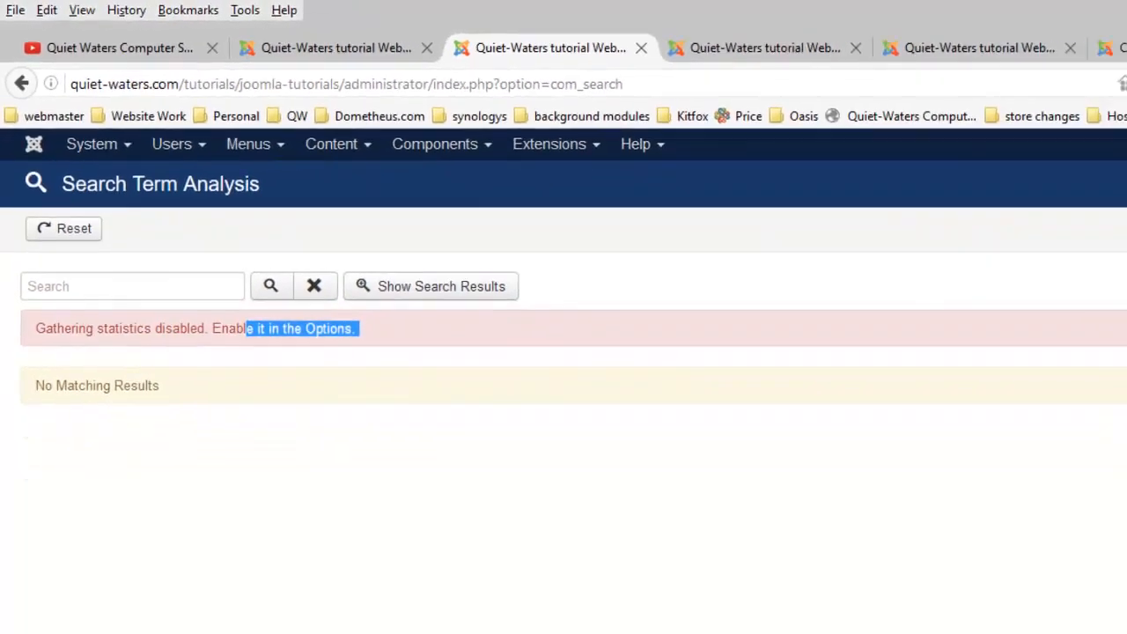
# Step: Set Gather Search Statistics to Yes in the Search options and save
pyautogui.click(1083, 132)
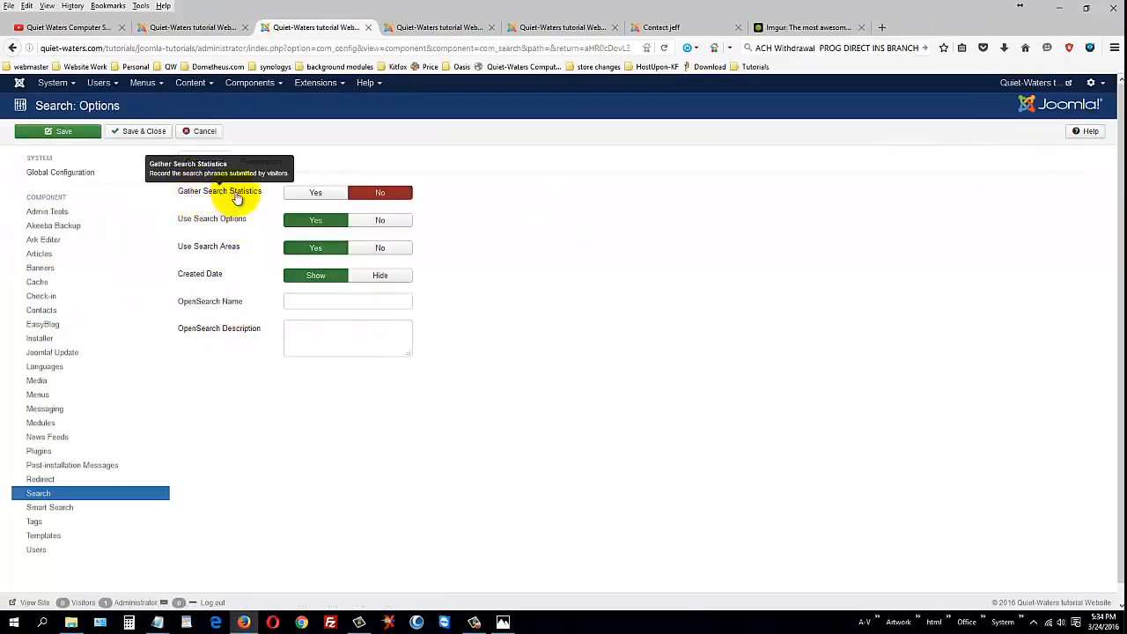
pyautogui.click(302, 192)
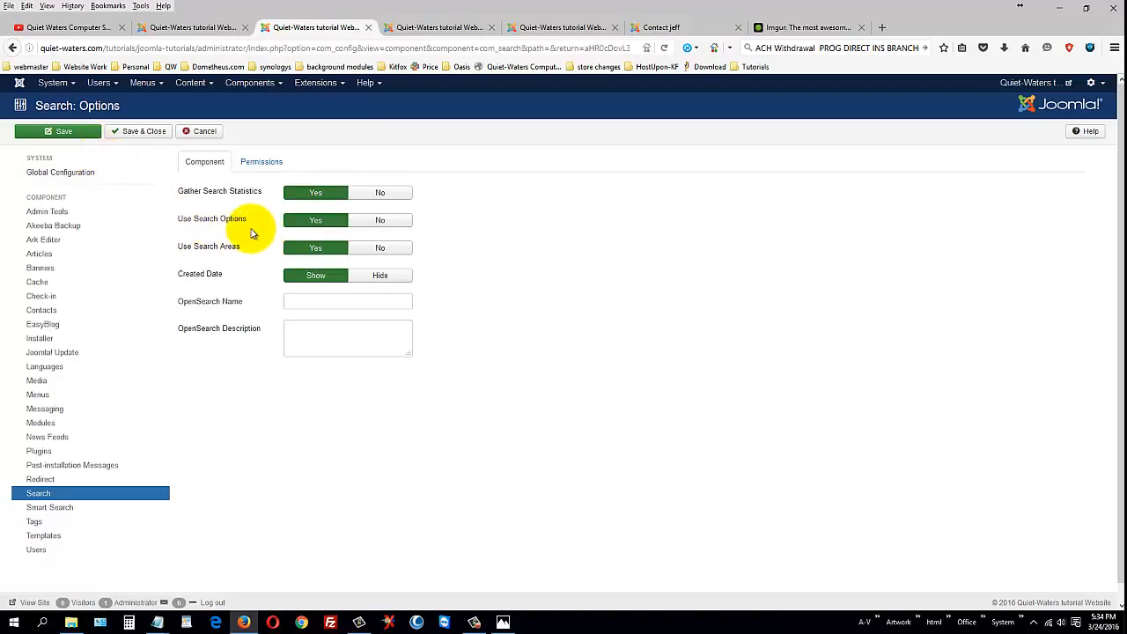
pyautogui.moveTo(225, 249)
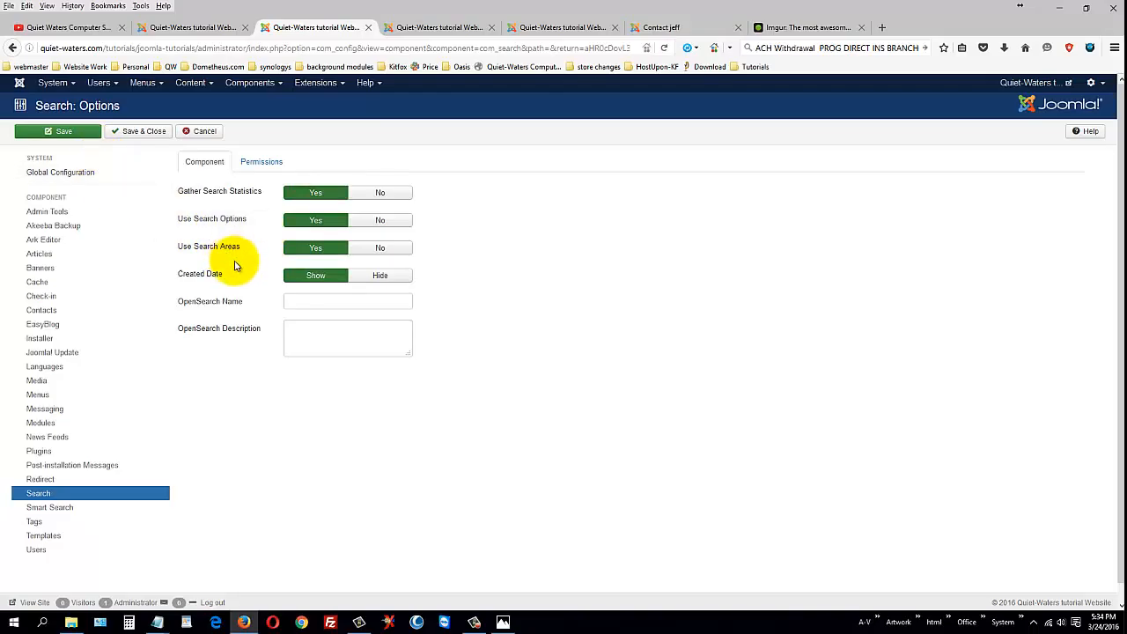
pyautogui.click(134, 137)
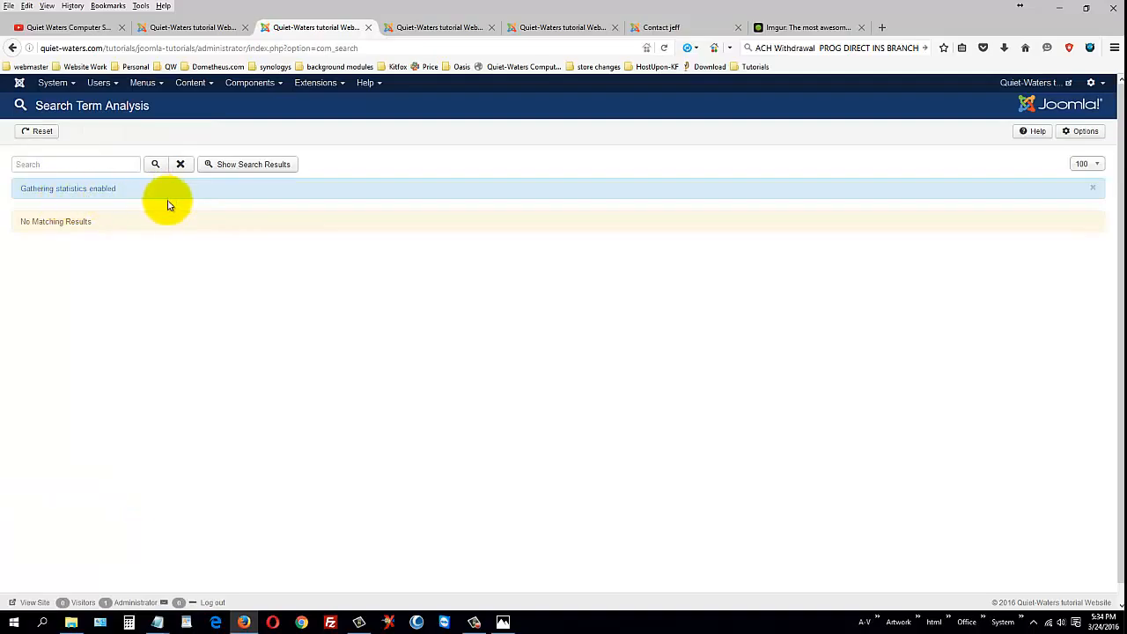
pyautogui.click(252, 83)
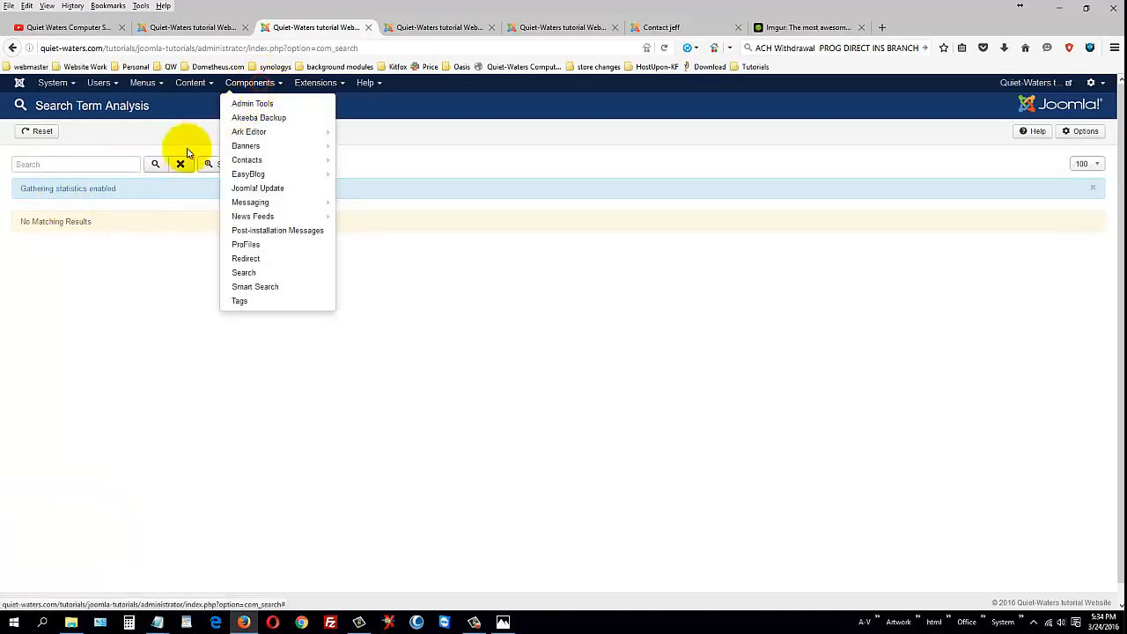
# Step: Open Smart Search Indexed Content and highlight the disabled-plugin and start-indexer notices
pyautogui.click(279, 289)
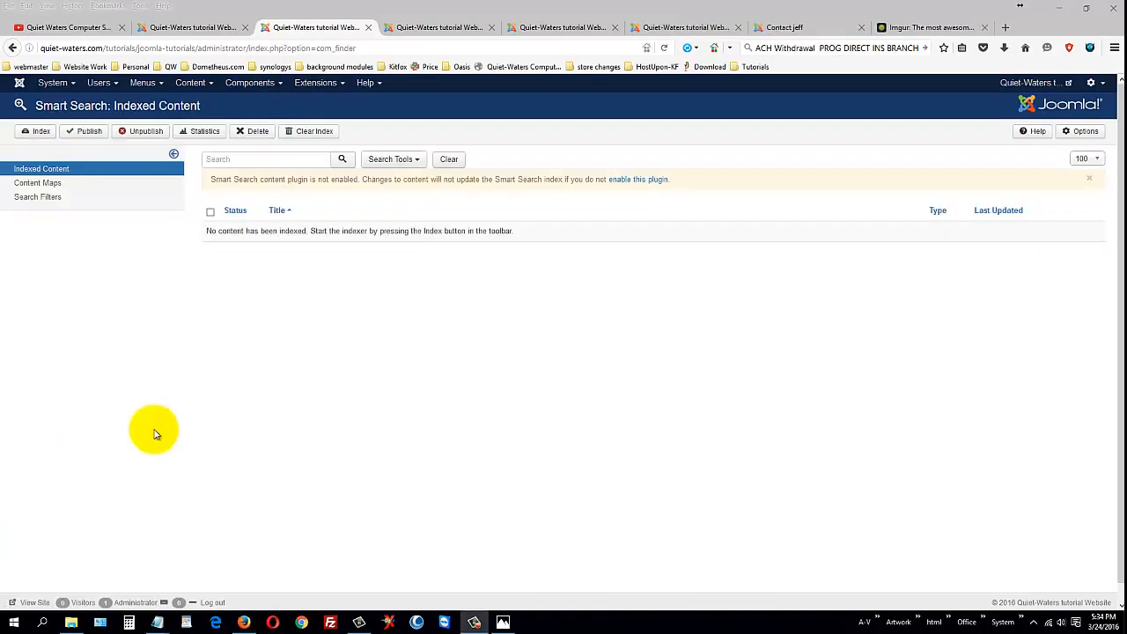
pyautogui.moveTo(238, 212); pyautogui.dragTo(315, 214)
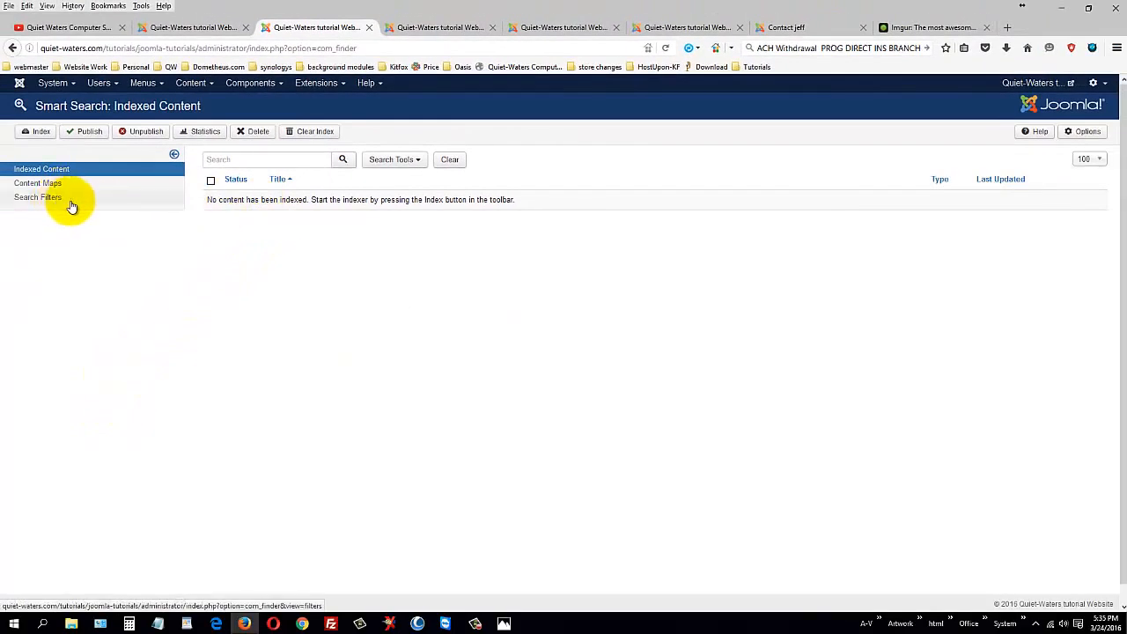
pyautogui.moveTo(381, 200); pyautogui.dragTo(554, 206)
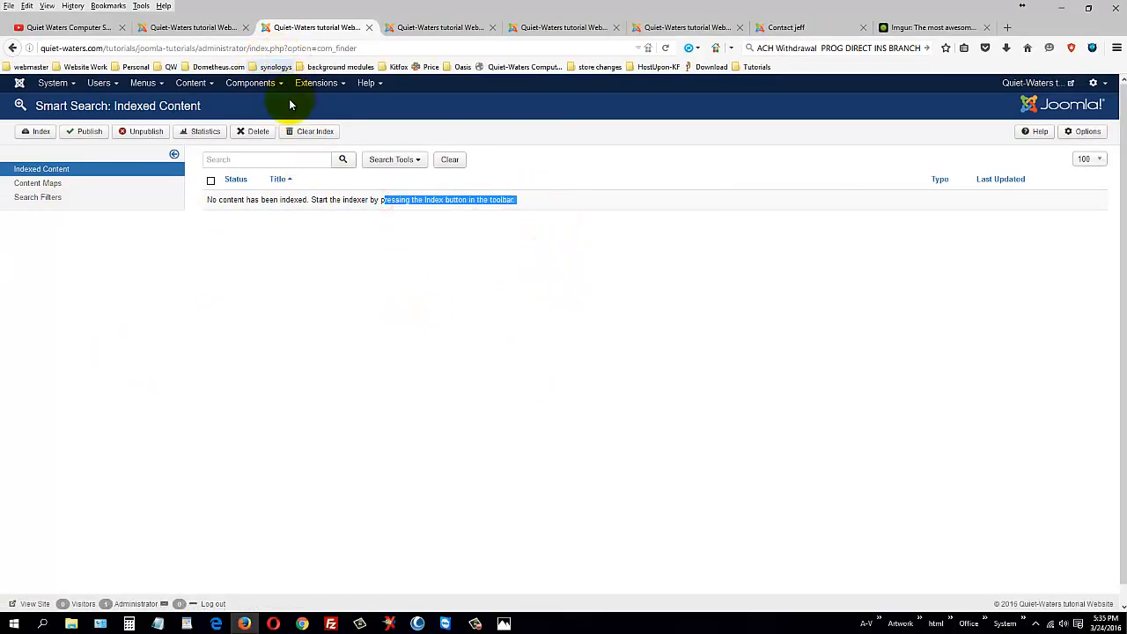
# Step: Start a new tag and open the tags text document from the Tutorial website folder
pyautogui.click(276, 302)
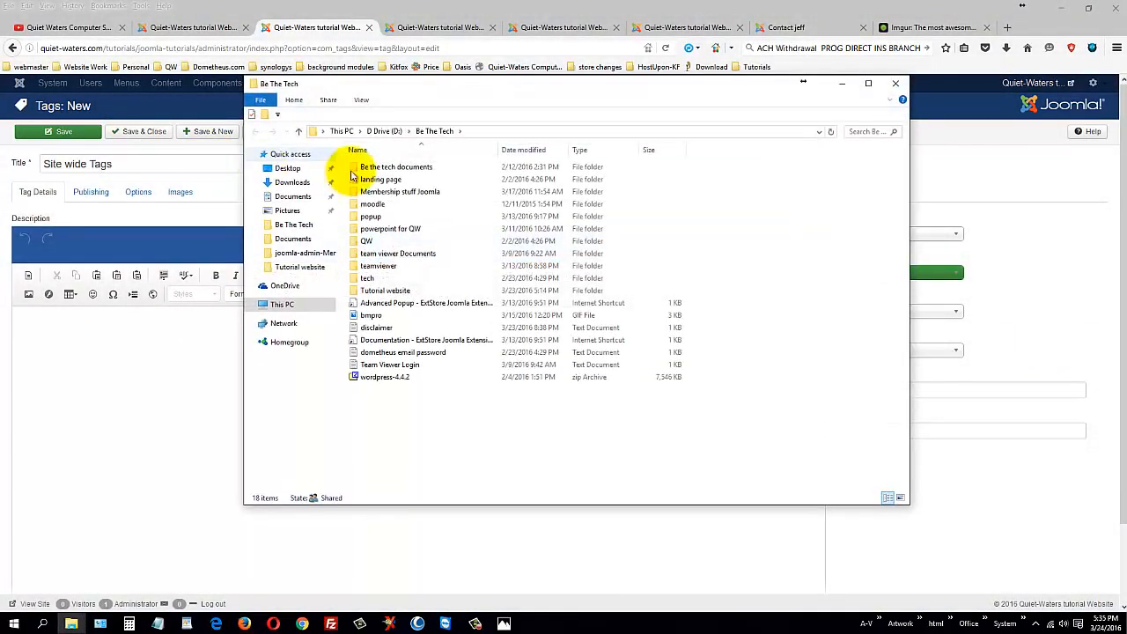
pyautogui.doubleClick(388, 290)
pyautogui.click(366, 252)
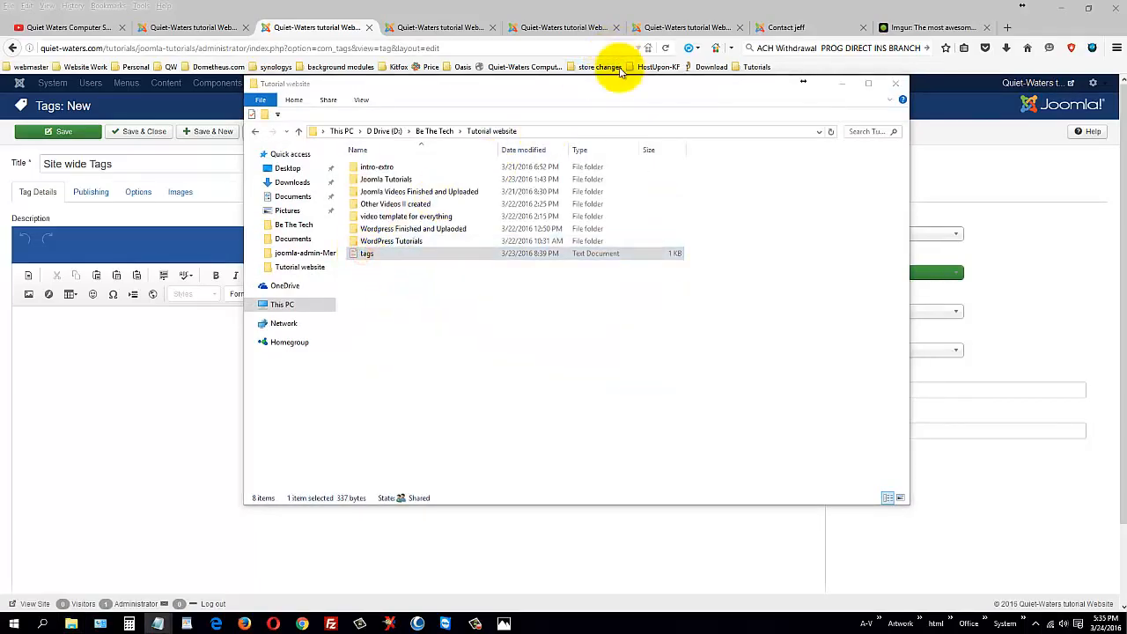
pyautogui.click(843, 84)
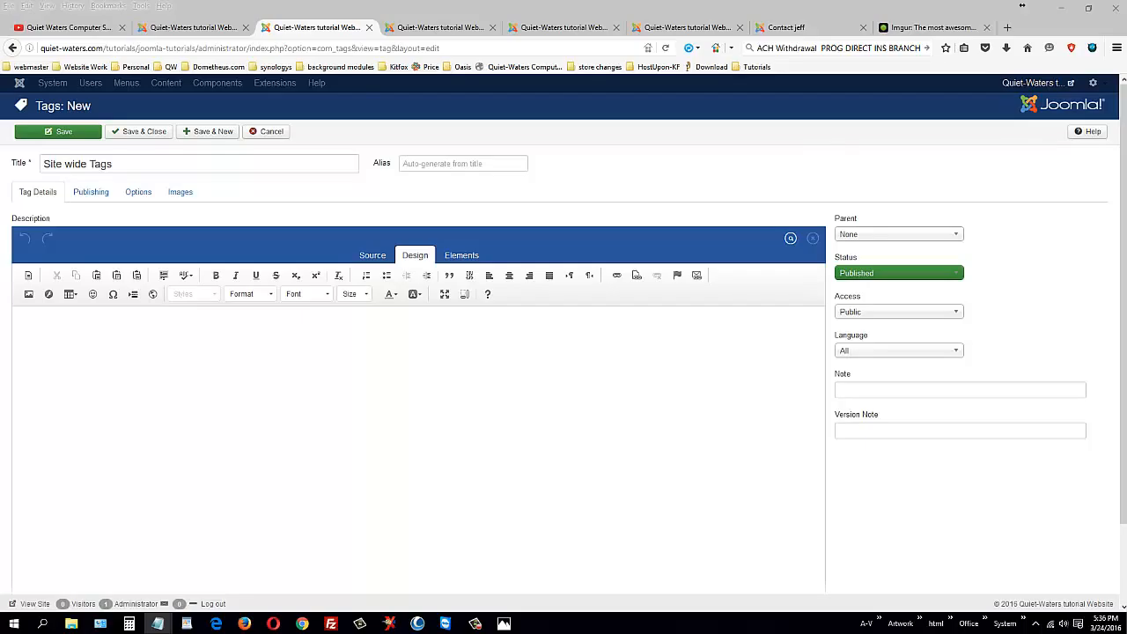
# Step: Paste the keyword list into the tag description, delete the 'tags:' line, and save
pyautogui.click(294, 352)
pyautogui.hotkey('ctrl', 'v')
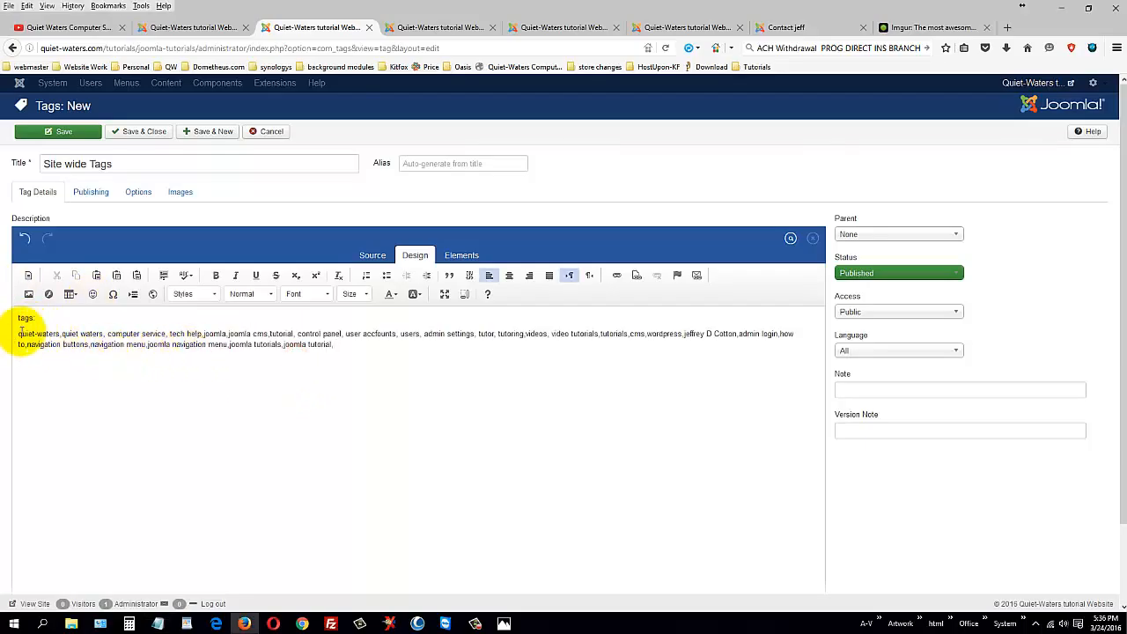
pyautogui.moveTo(14, 319); pyautogui.dragTo(25, 331)
pyautogui.press('Delete')
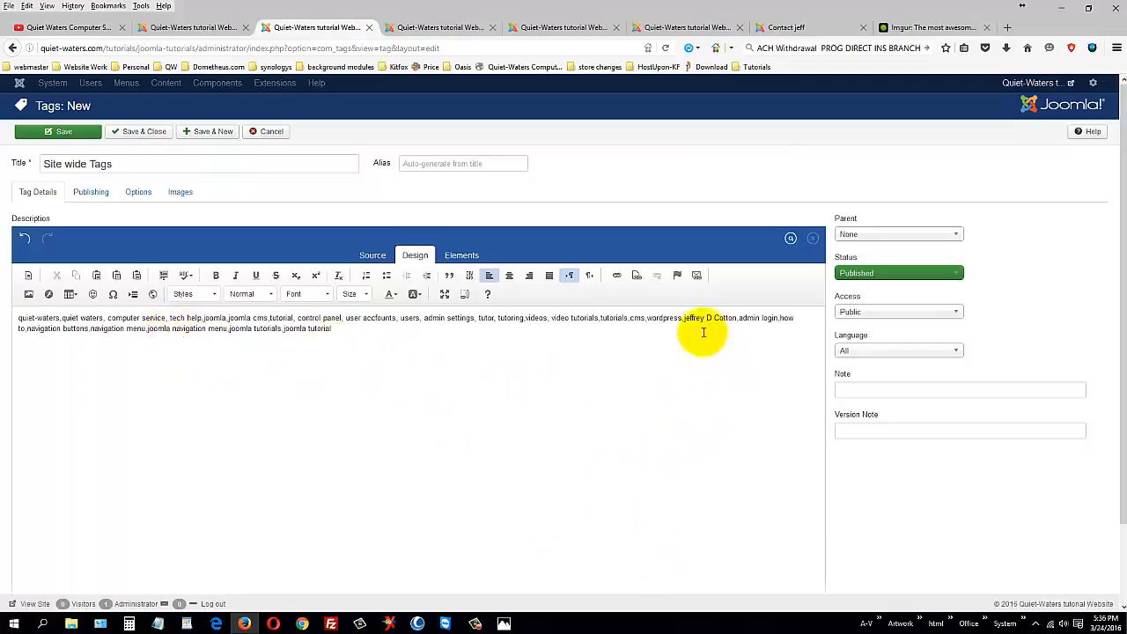
pyautogui.click(141, 134)
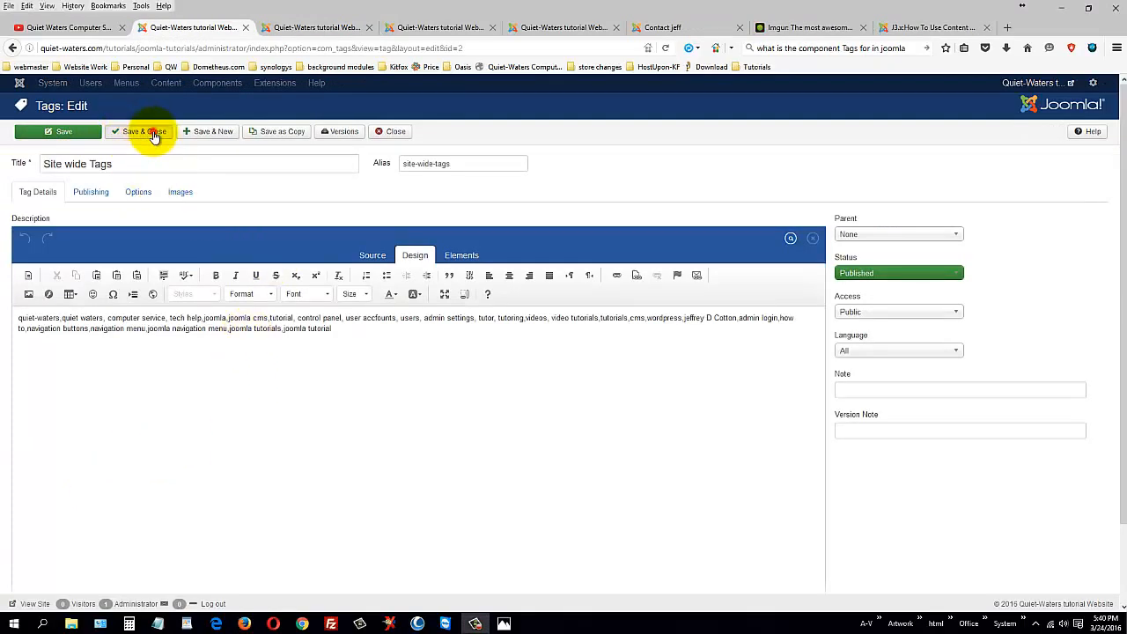
# Step: Save the Site wide Tags tag, then open the Your Template article from Articles
pyautogui.click(148, 133)
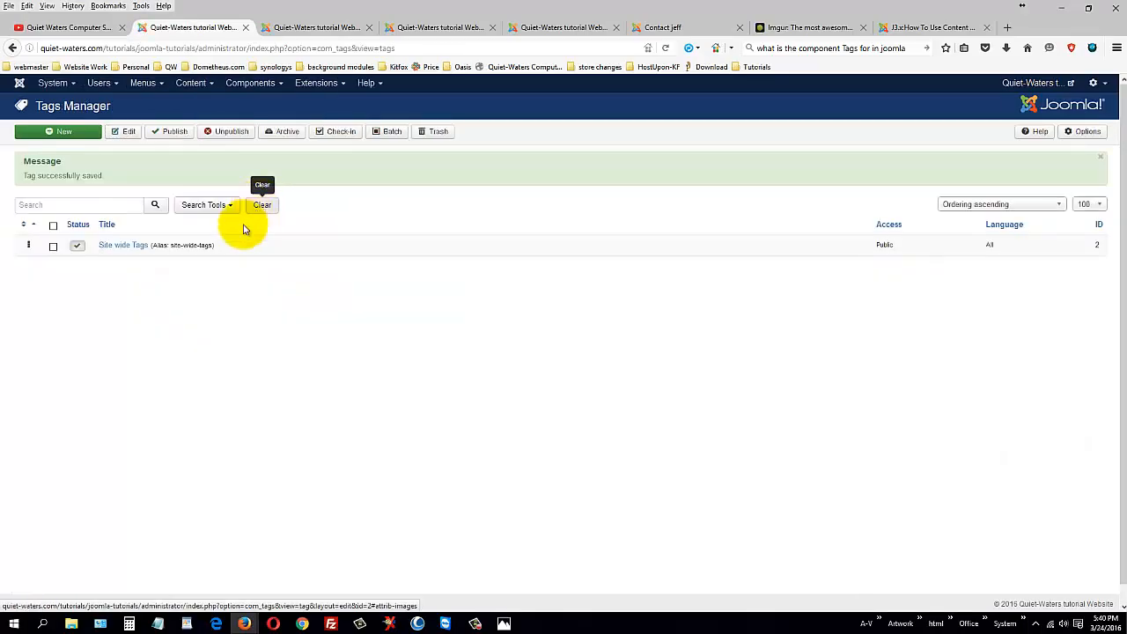
pyautogui.click(194, 86)
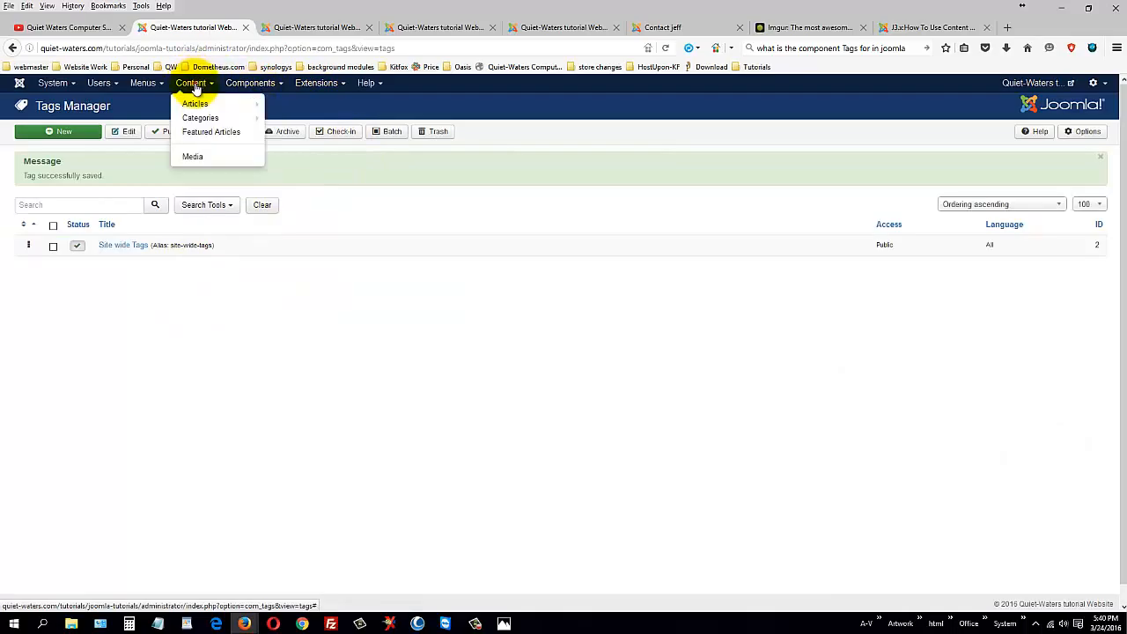
pyautogui.click(208, 117)
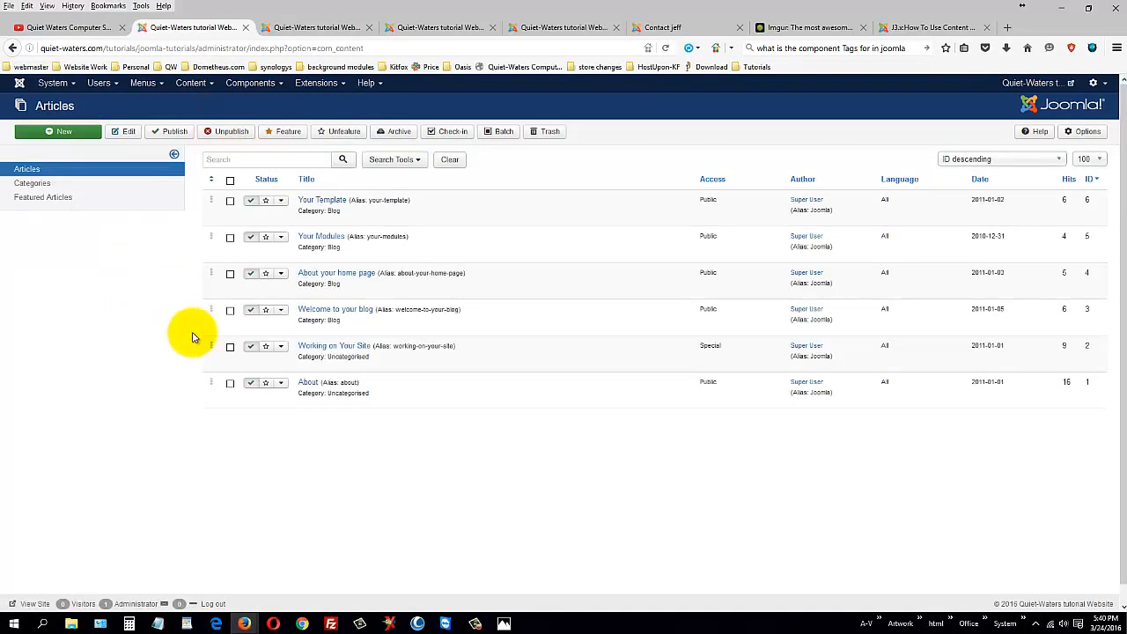
pyautogui.click(329, 200)
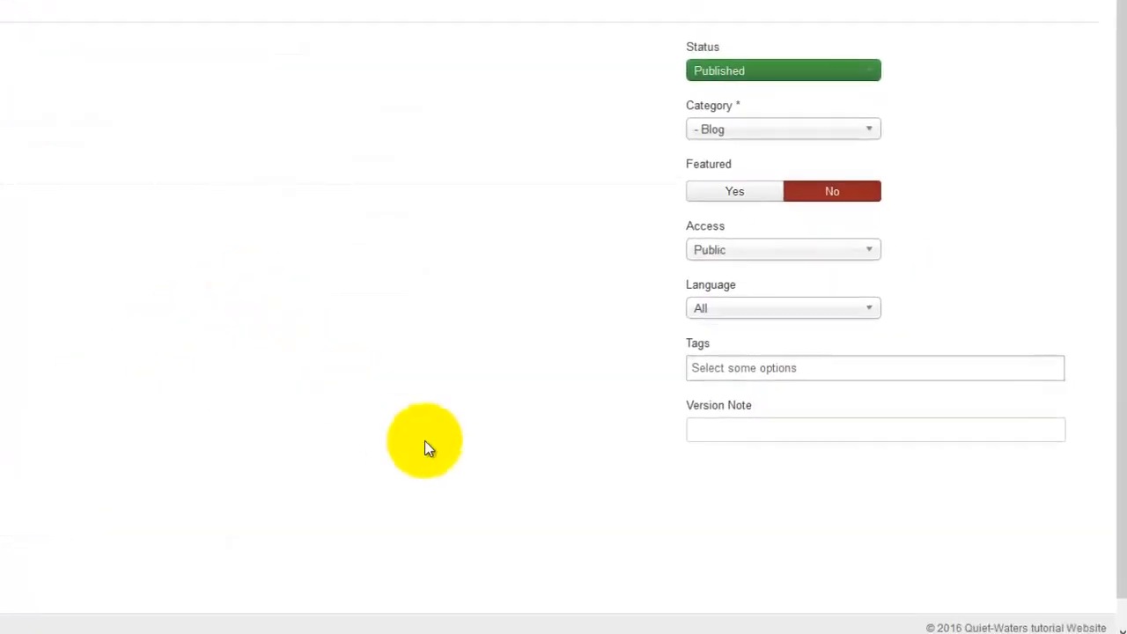
# Step: Enter 'computer,' in the article's Tags field instead of Site wide Tags
pyautogui.click(685, 335)
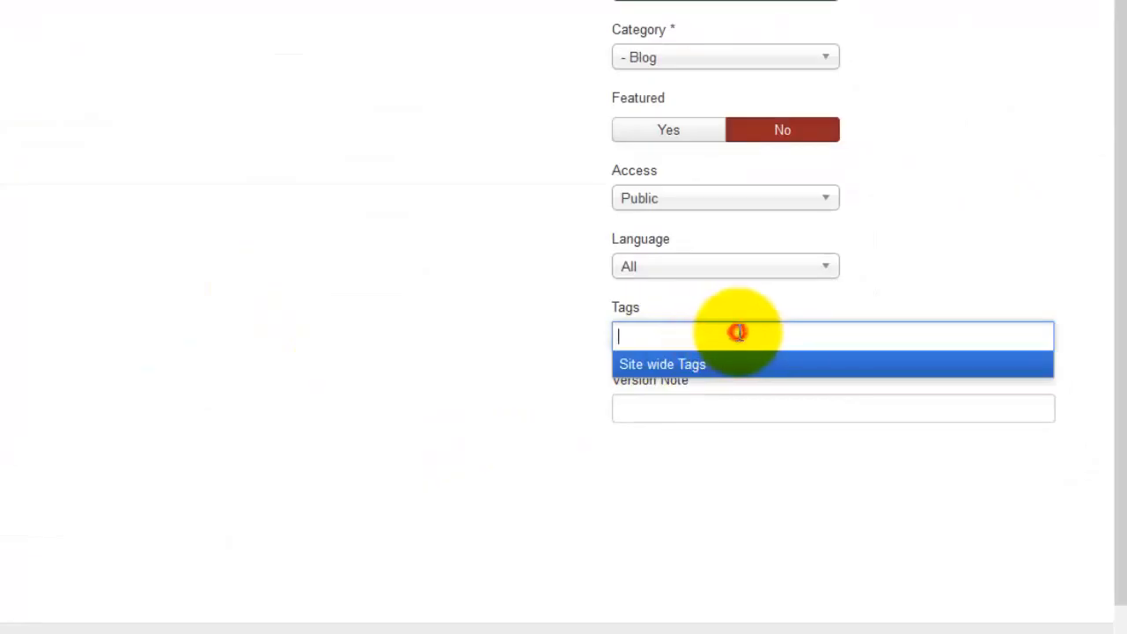
pyautogui.click(687, 364)
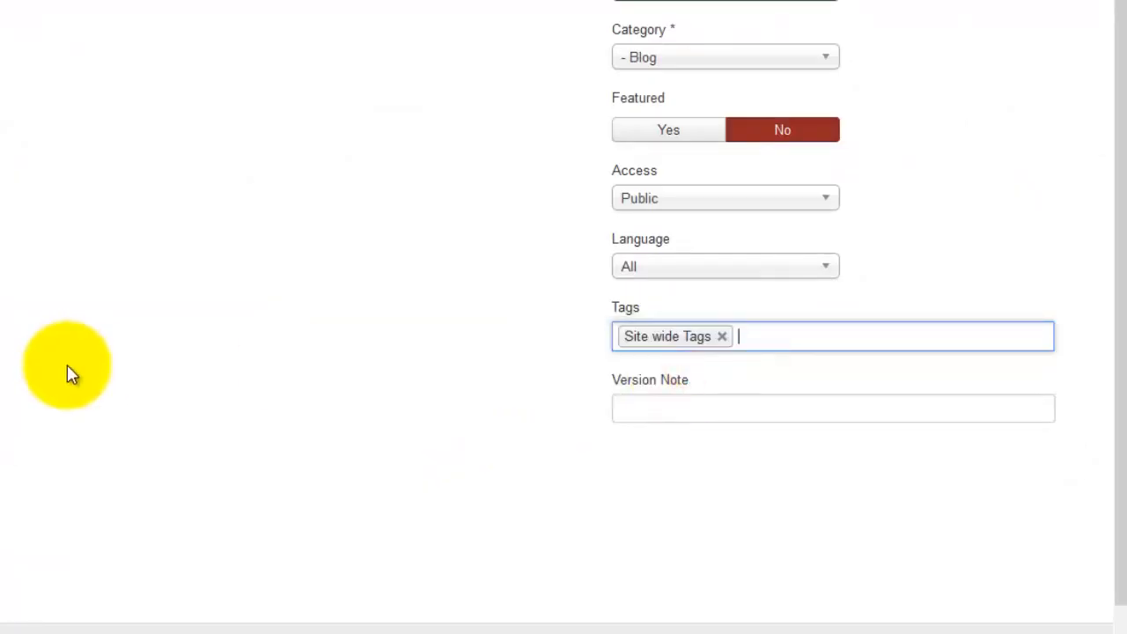
pyautogui.click(722, 337)
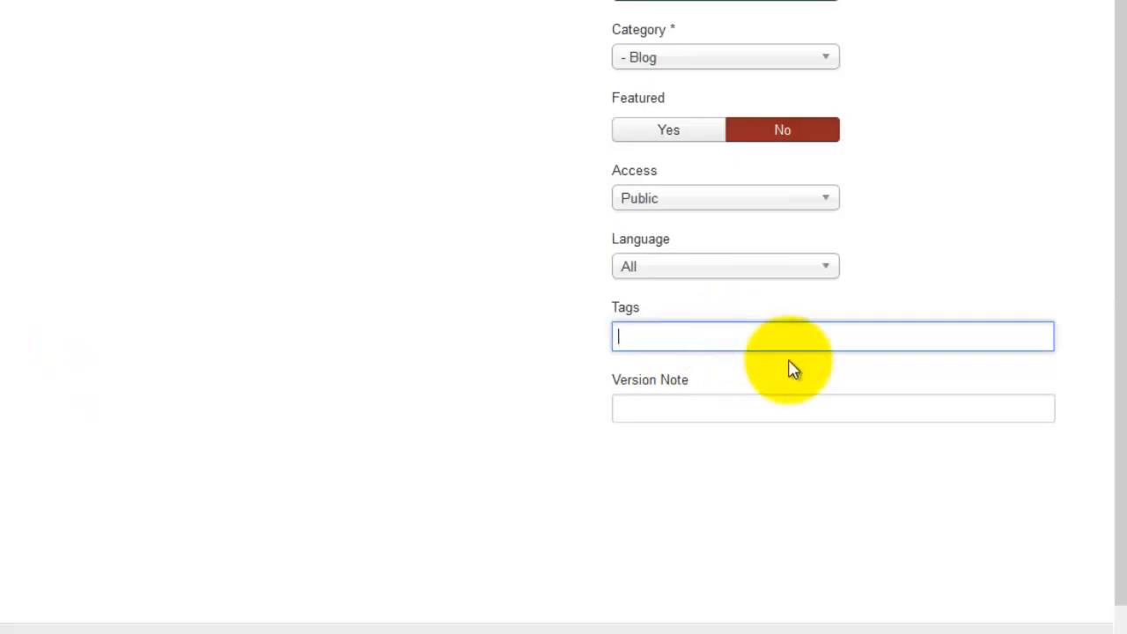
pyautogui.write('computer,')
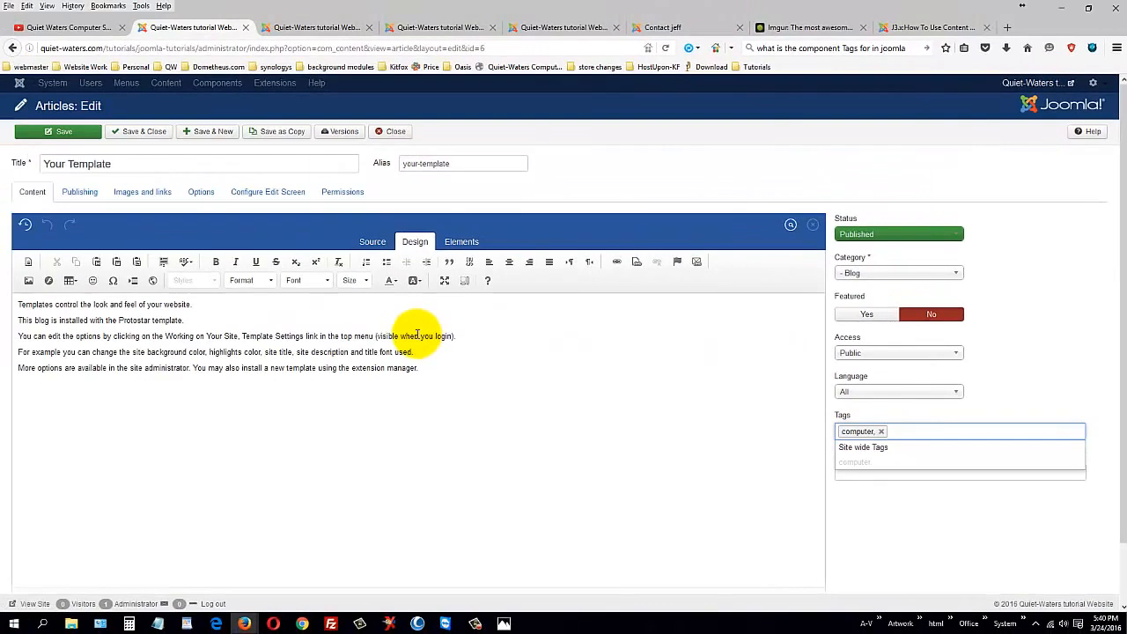
# Step: Check the Tags Manager in another tab for the published Site wide Tags tag
pyautogui.click(298, 27)
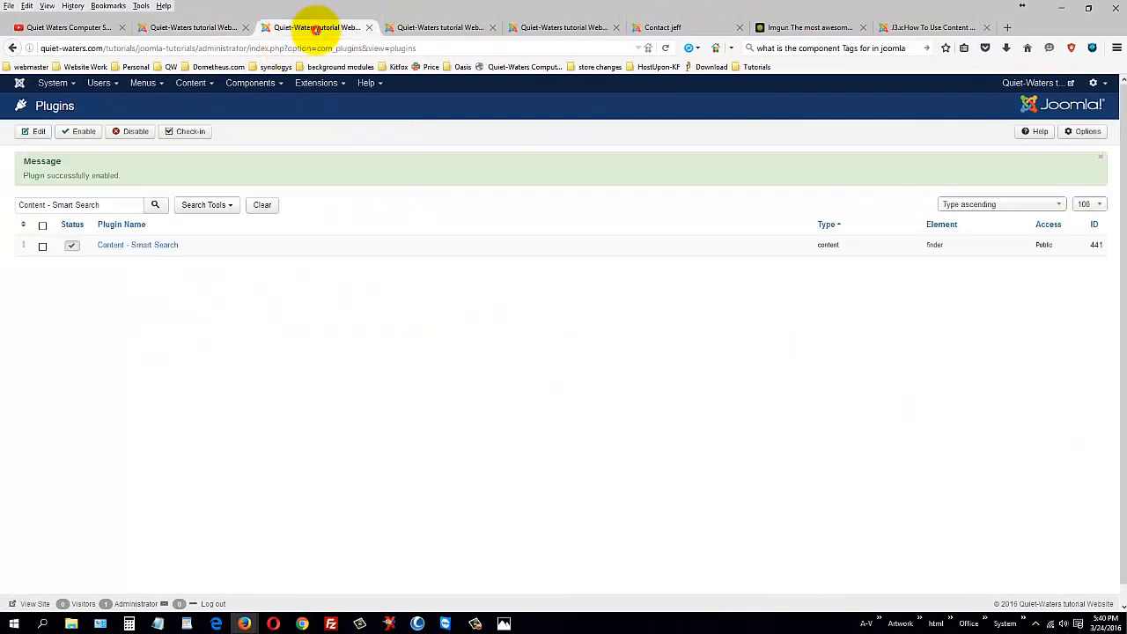
pyautogui.click(250, 83)
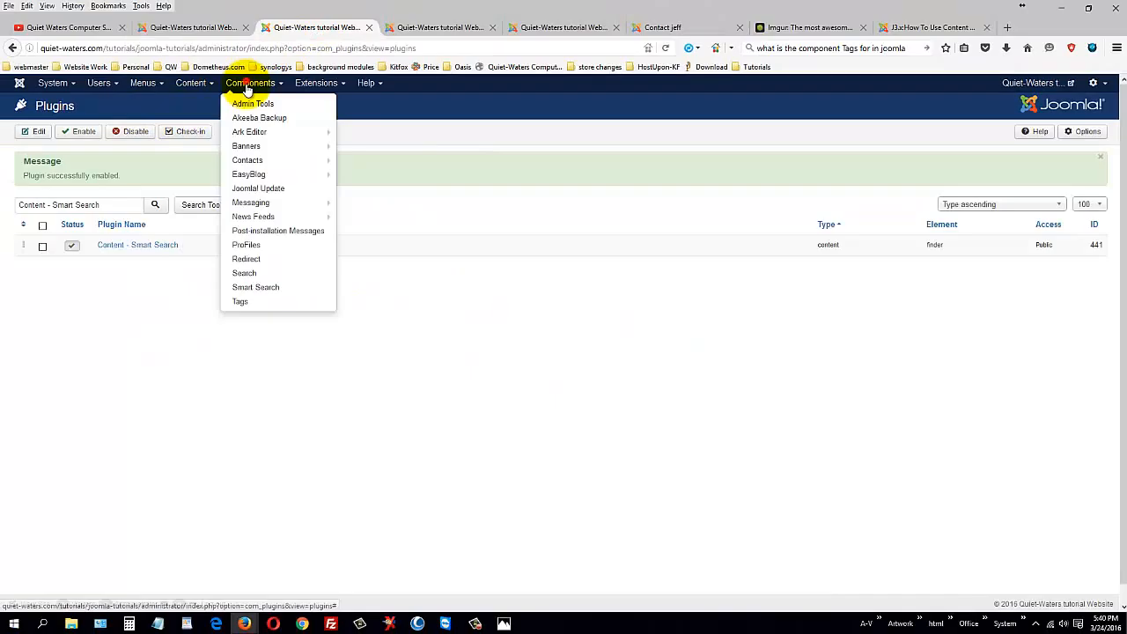
pyautogui.click(264, 302)
pyautogui.click(218, 26)
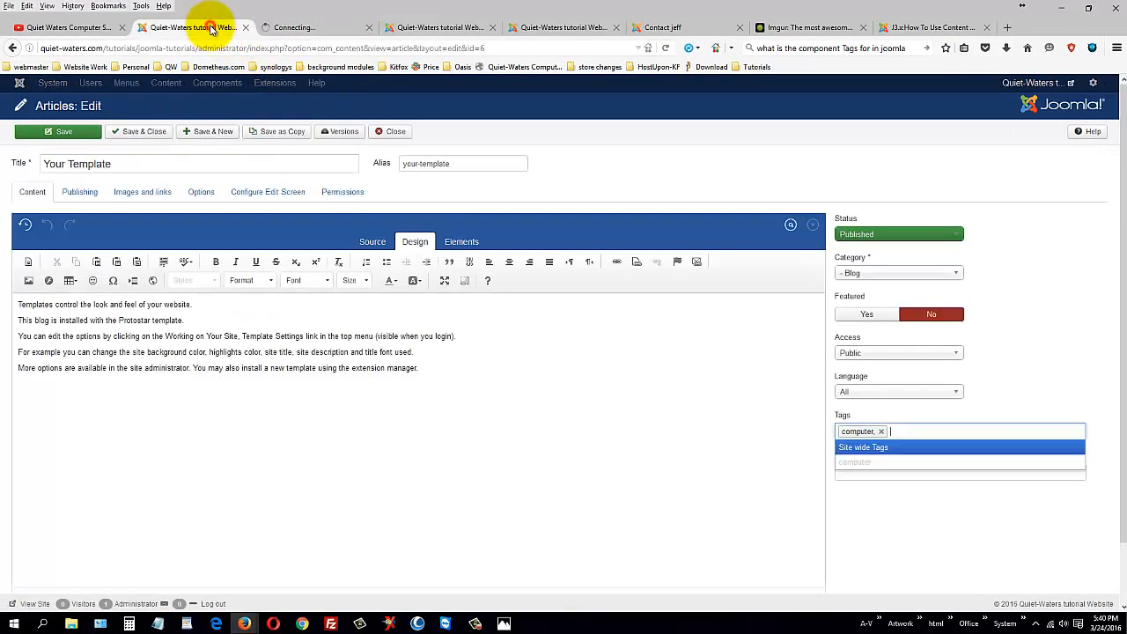
pyautogui.click(911, 434)
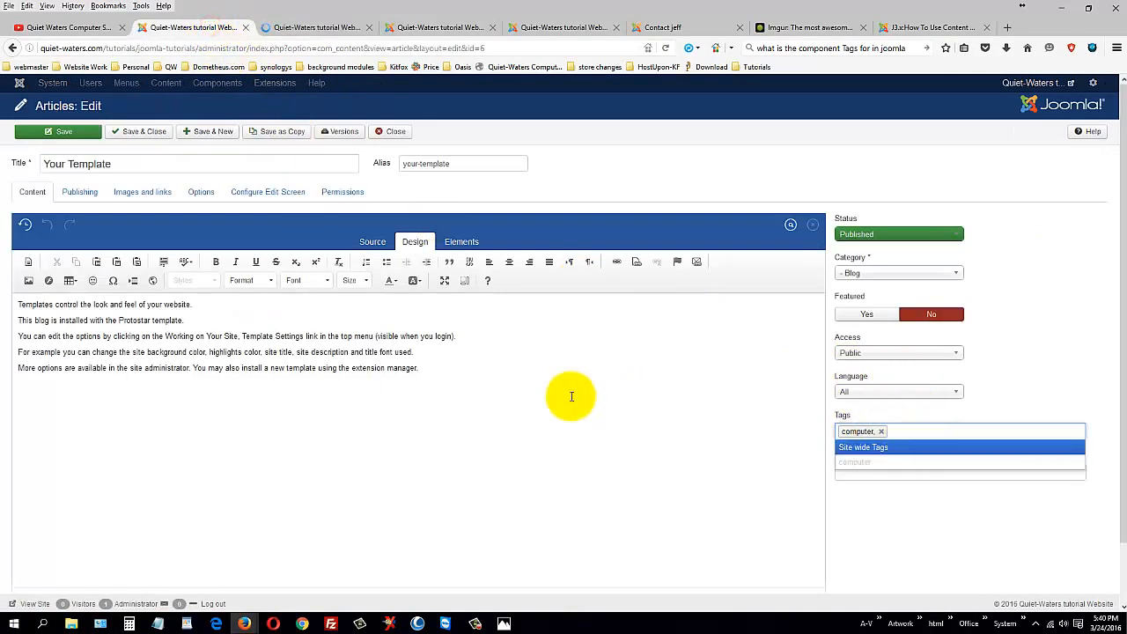
pyautogui.click(312, 27)
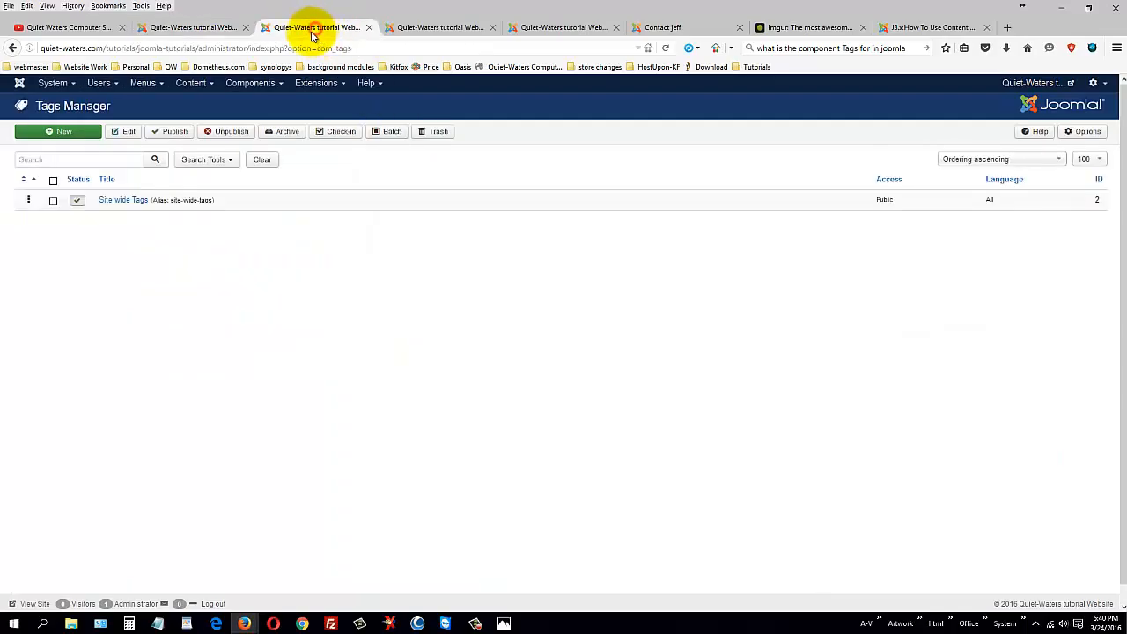
# Step: Save and close the Your Template article, then switch to the Articles list tab
pyautogui.click(200, 27)
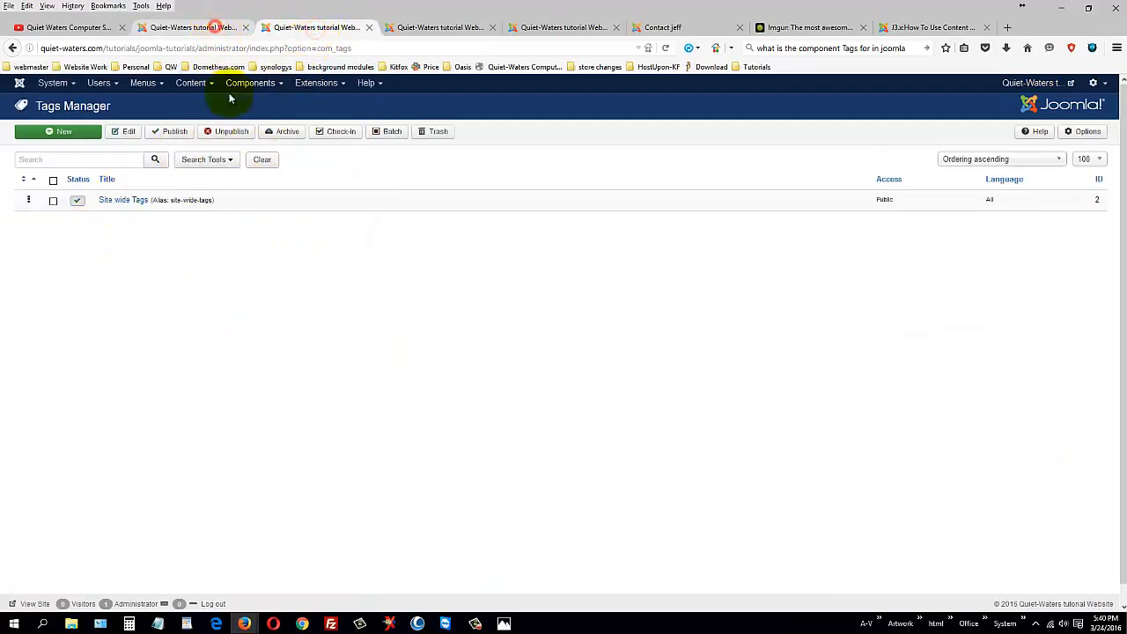
pyautogui.moveTo(123, 164); pyautogui.dragTo(10, 155)
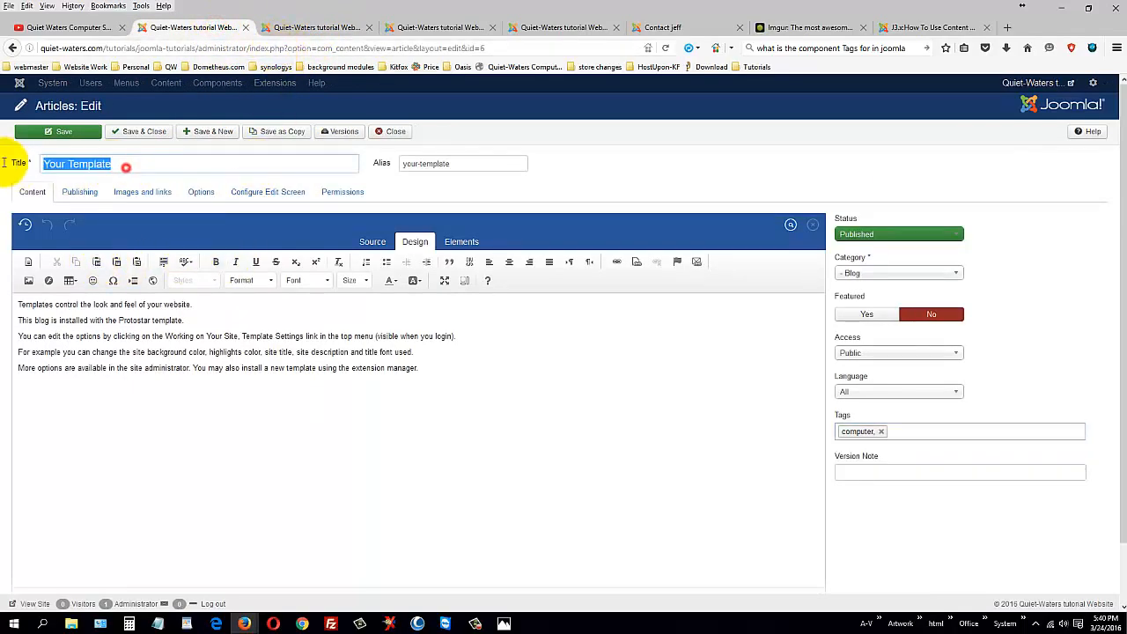
pyautogui.click(155, 132)
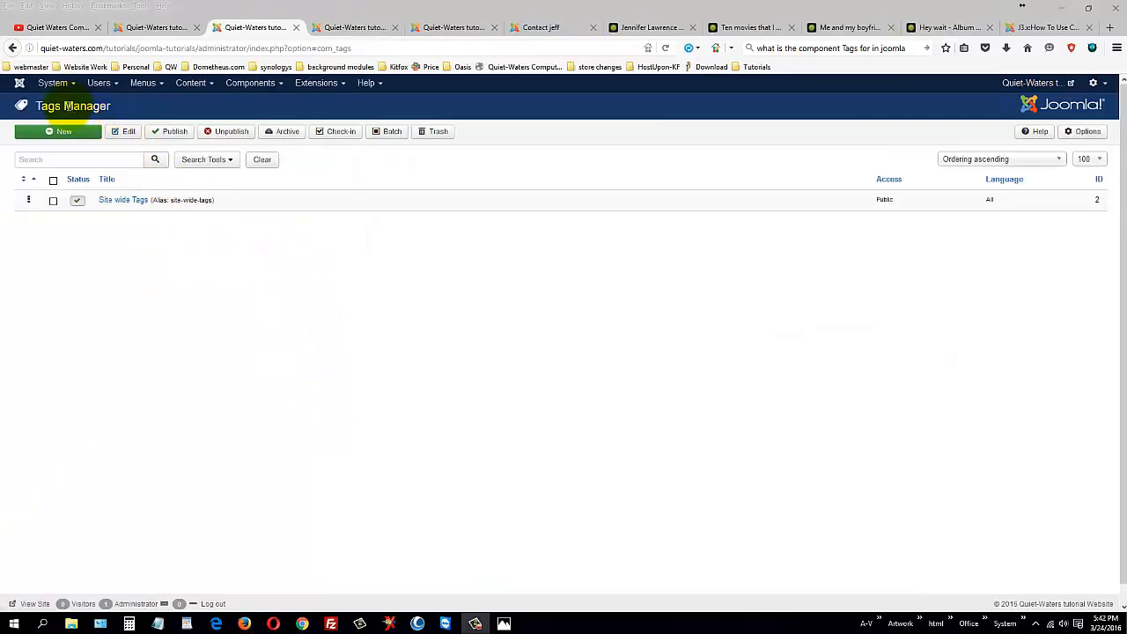
pyautogui.moveTo(65, 105); pyautogui.dragTo(143, 107)
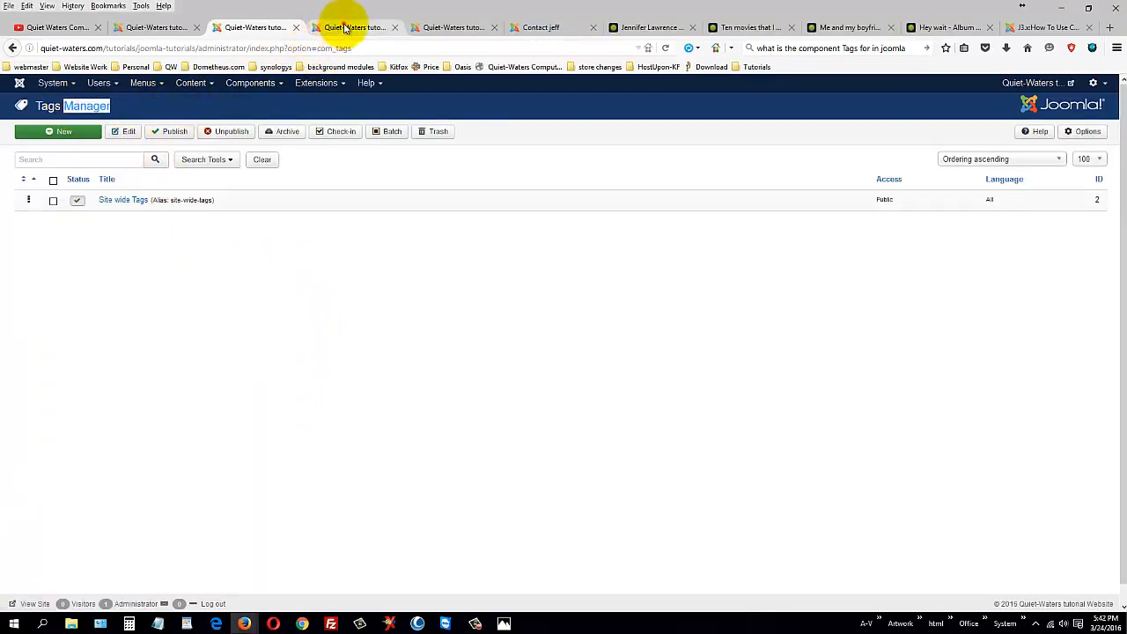
pyautogui.click(344, 29)
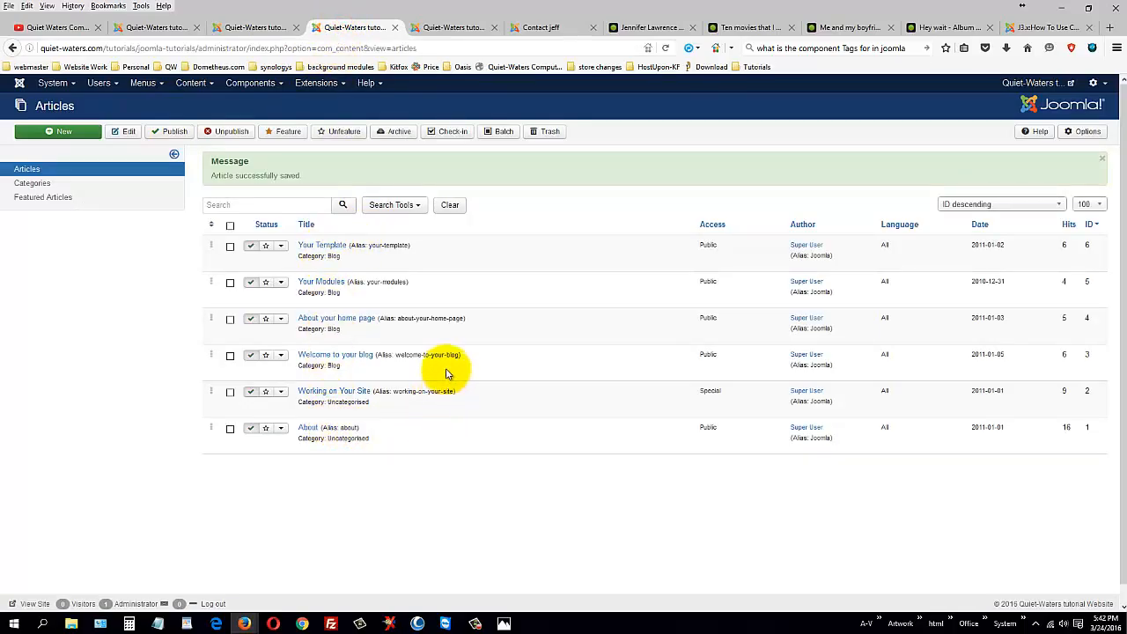
# Step: Add Site wide Tags to Your Template next to computer and save the article
pyautogui.click(320, 246)
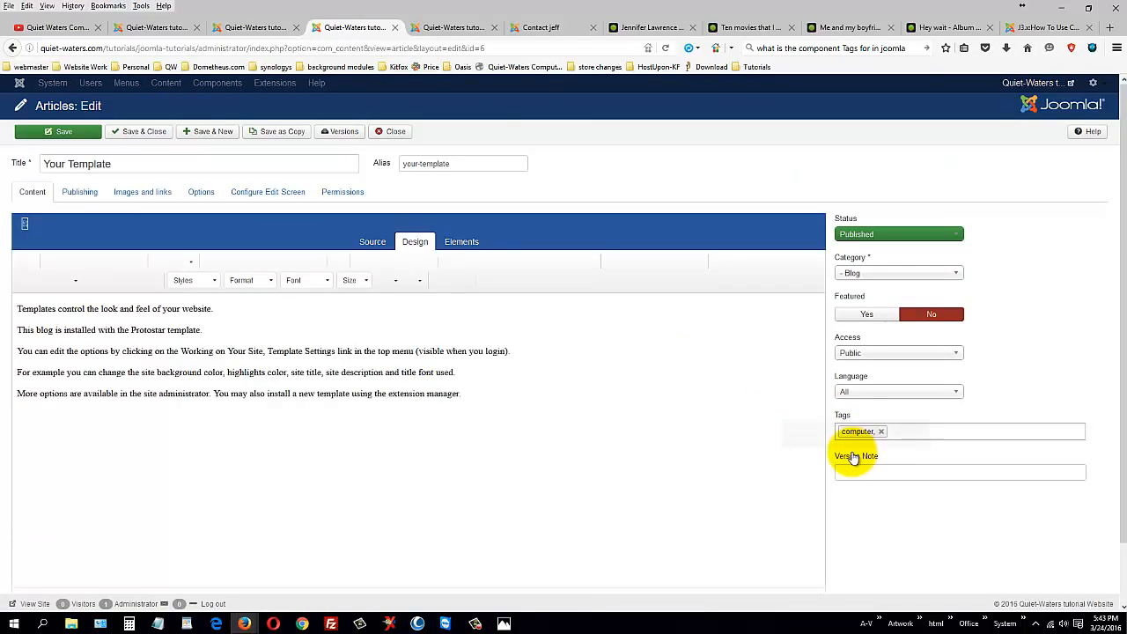
pyautogui.click(908, 432)
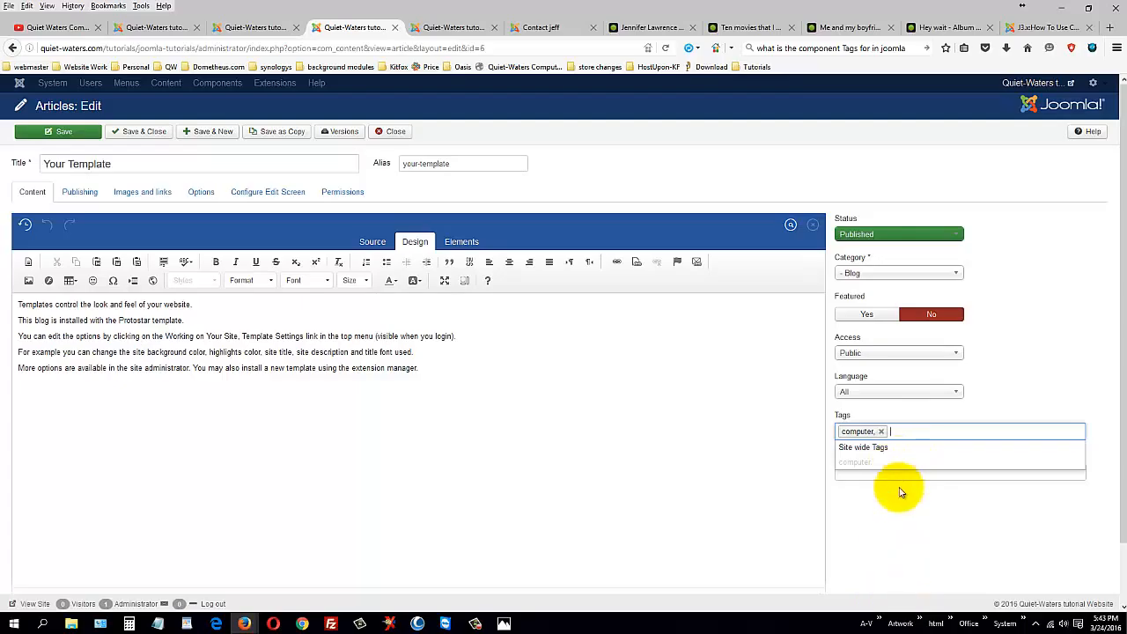
pyautogui.click(889, 448)
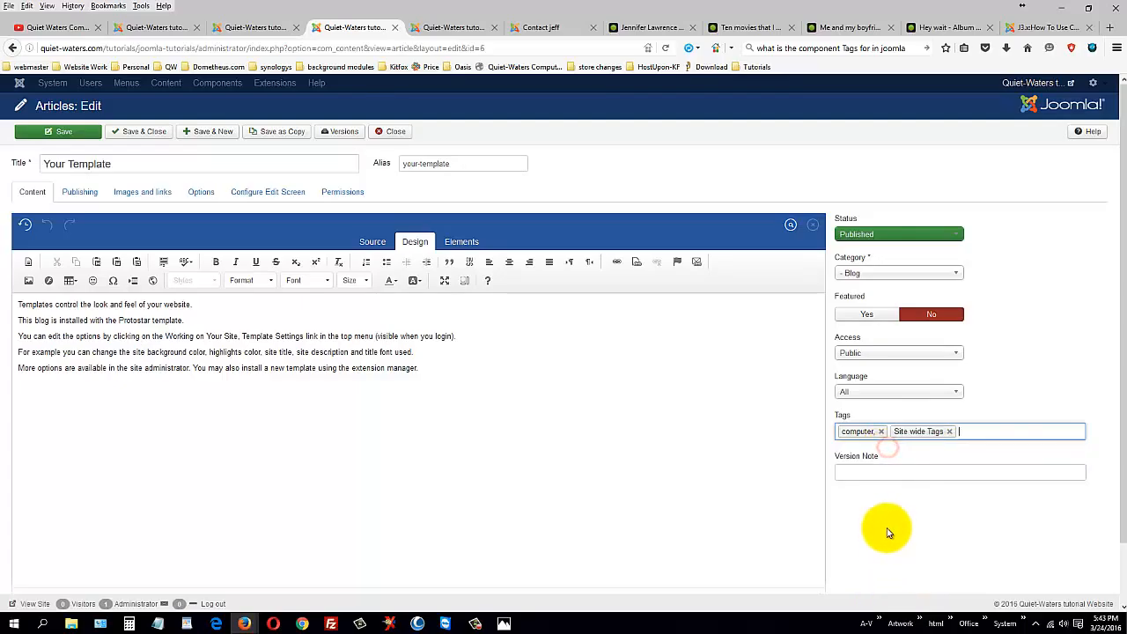
pyautogui.click(153, 134)
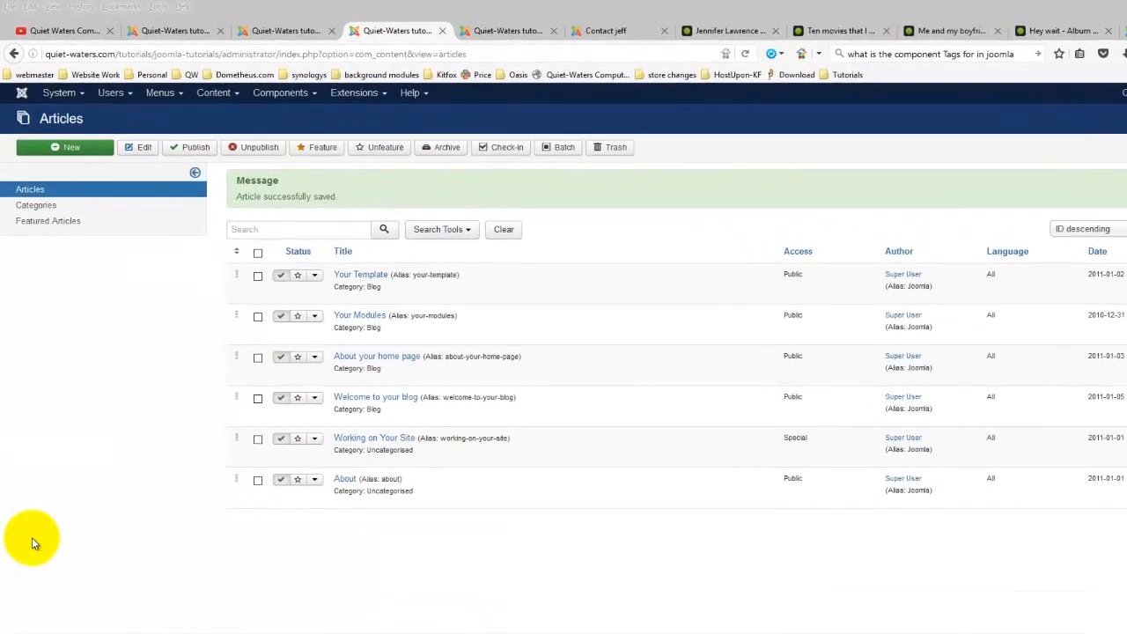
pyautogui.click(353, 119)
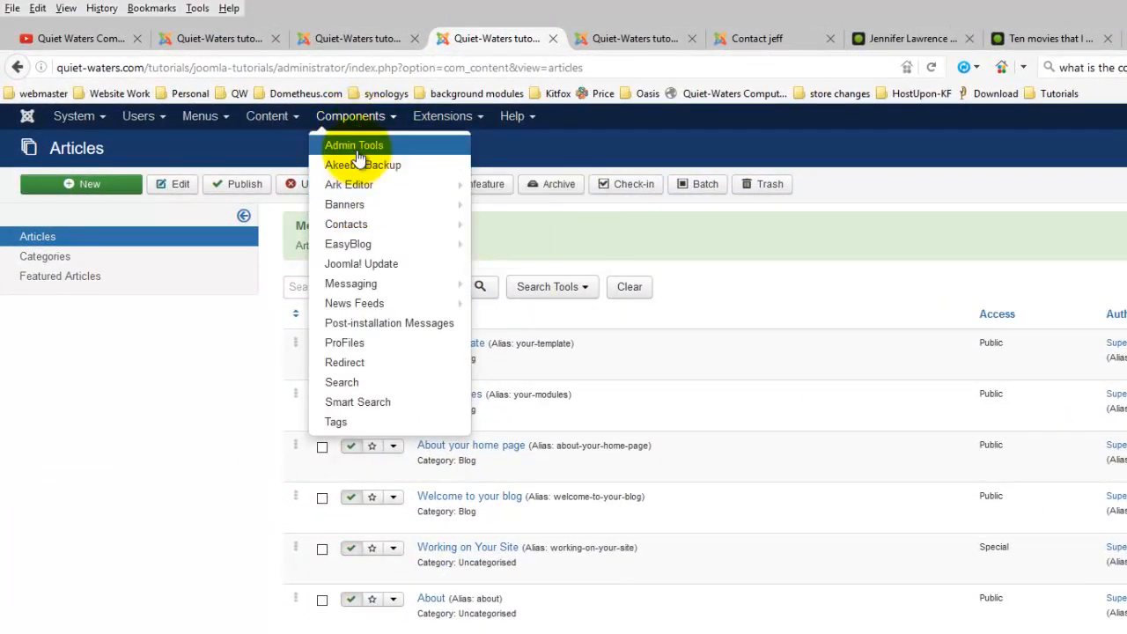
pyautogui.moveTo(361, 192)
pyautogui.moveTo(359, 214)
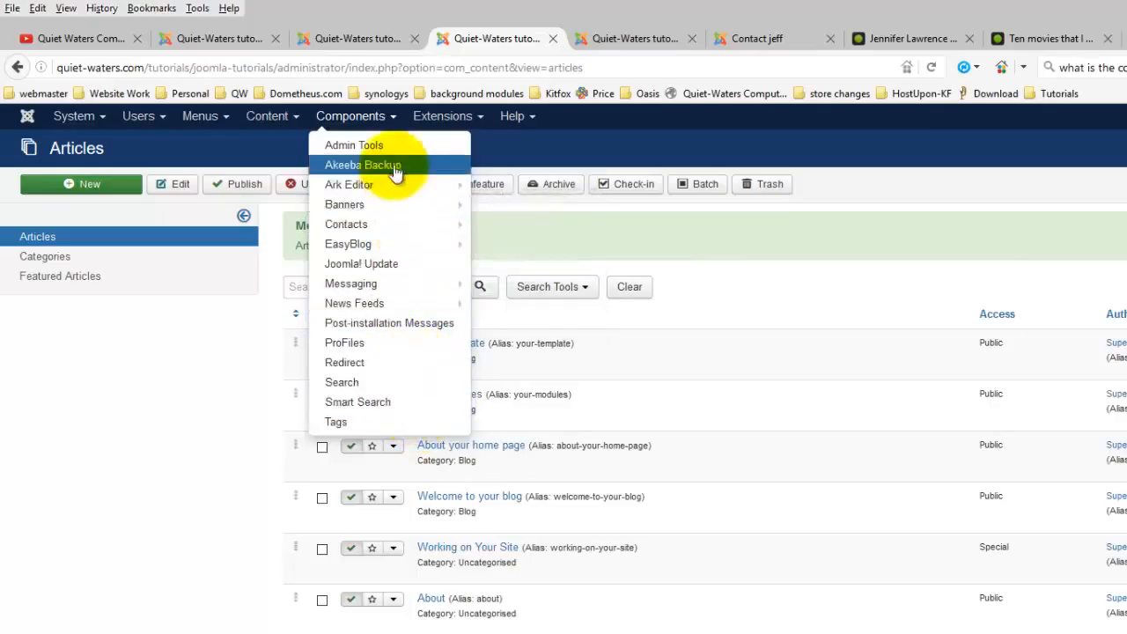
pyautogui.click(443, 118)
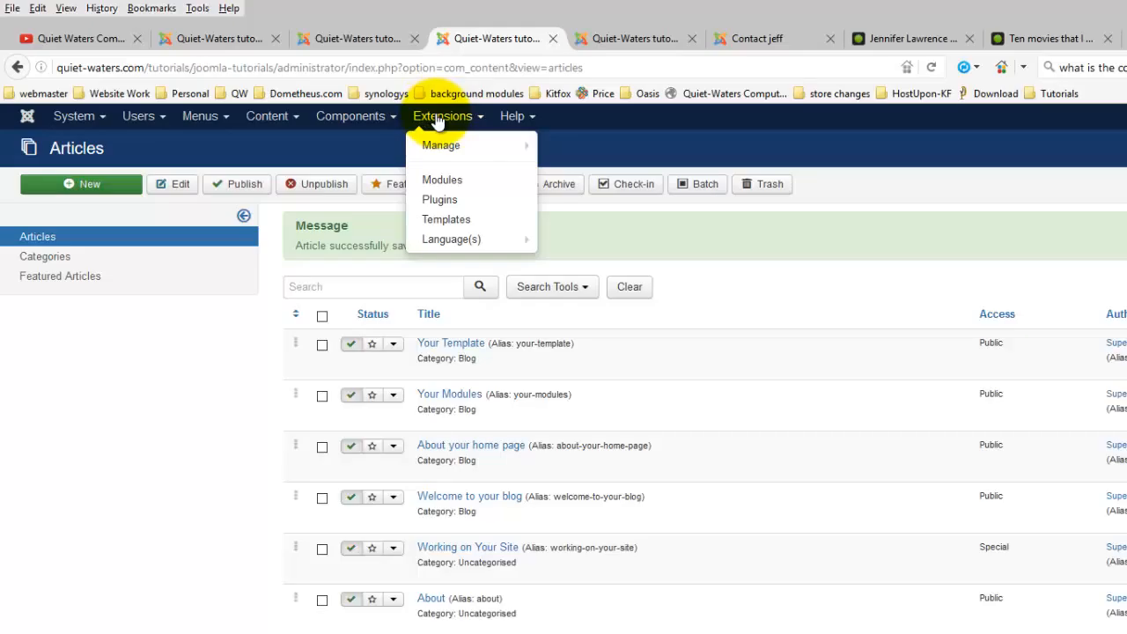
pyautogui.click(518, 117)
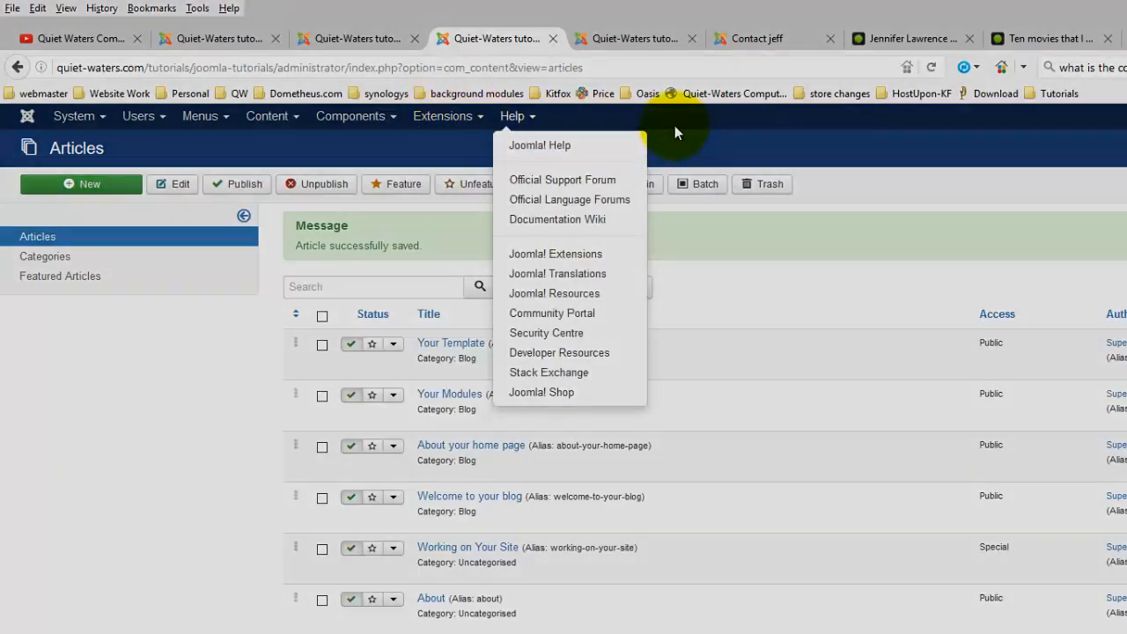